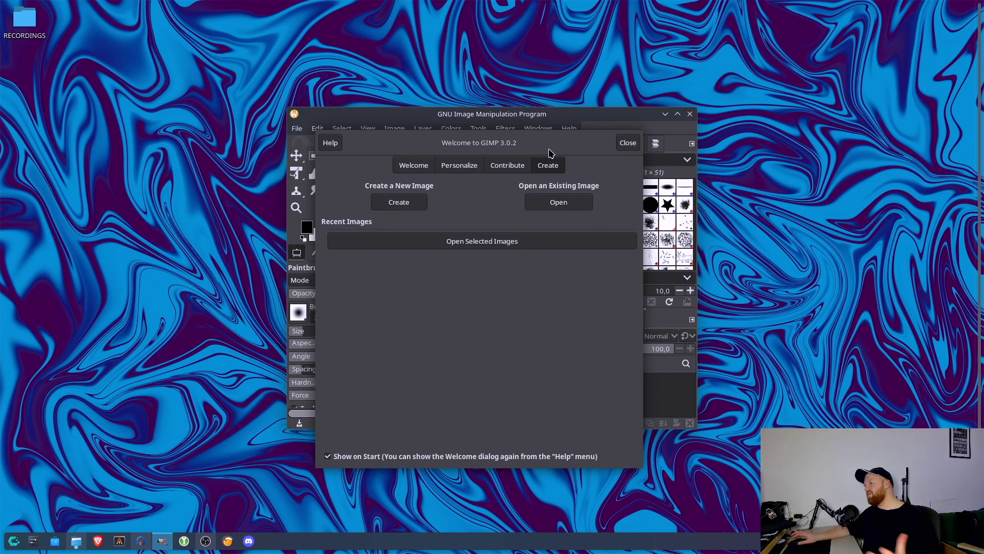
Maximize the GIMP window so that it fills the screen.
{"action": "double_click", "coordinate": [574, 114]}
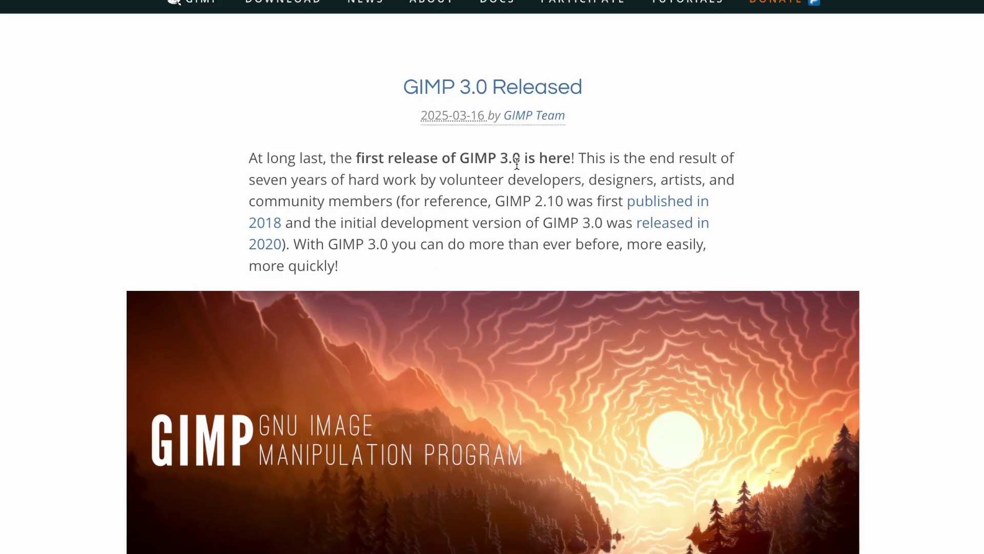
Read through the highlights section of the GIMP 3.0 release announcement.
{"action": "scroll", "coordinate": [516, 165], "scroll_direction": "down", "scroll_amount": 5}
{"action": "scroll", "coordinate": [516, 165], "scroll_direction": "down", "scroll_amount": 12}
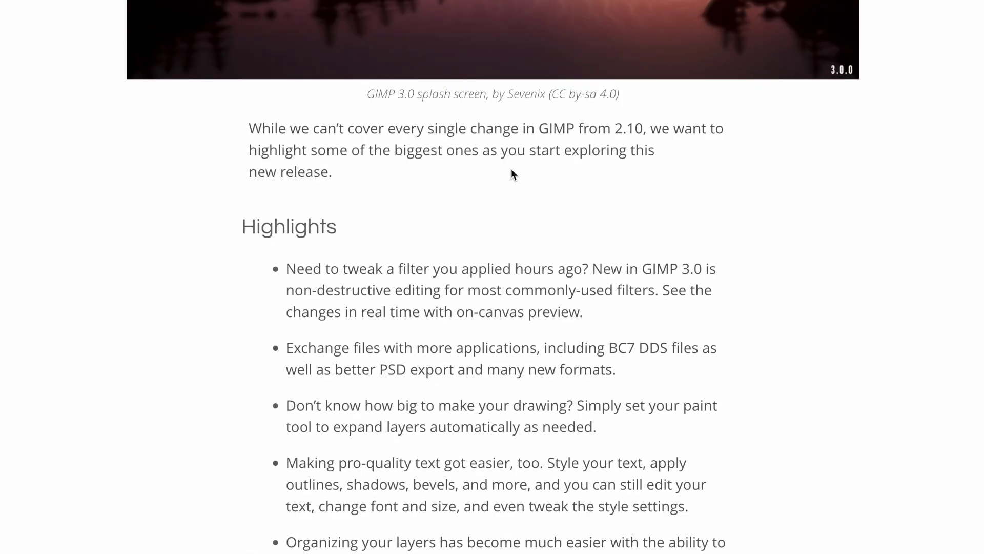
{"action": "scroll", "coordinate": [533, 276], "scroll_direction": "down", "scroll_amount": 5}
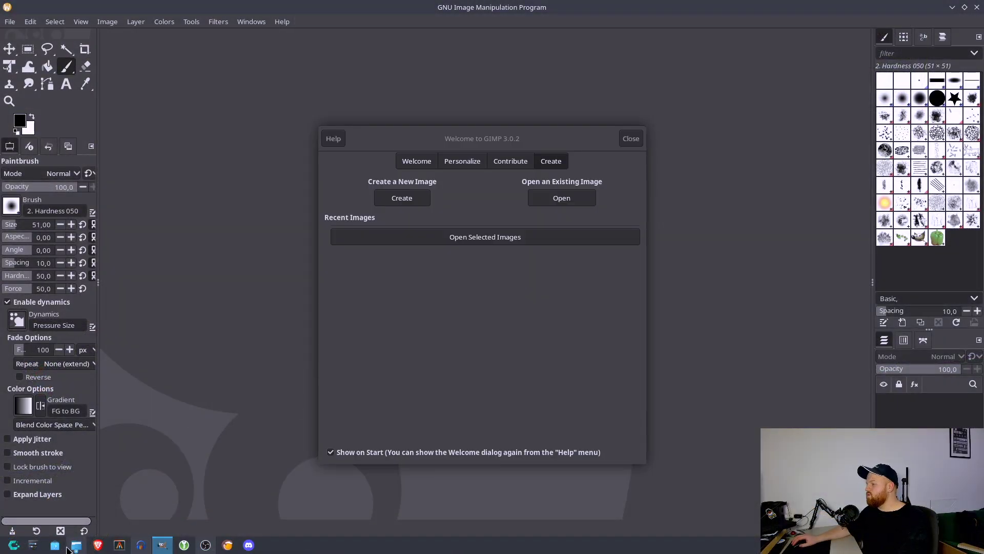
Switch to the Dolphin file manager, go to the Work folder inside the desktop's professional work folder, and view CHR_09_web.jpg.
{"action": "left_click", "coordinate": [75, 545]}
{"action": "left_click_drag", "start_coordinate": [338, 41], "coordinate": [522, 117]}
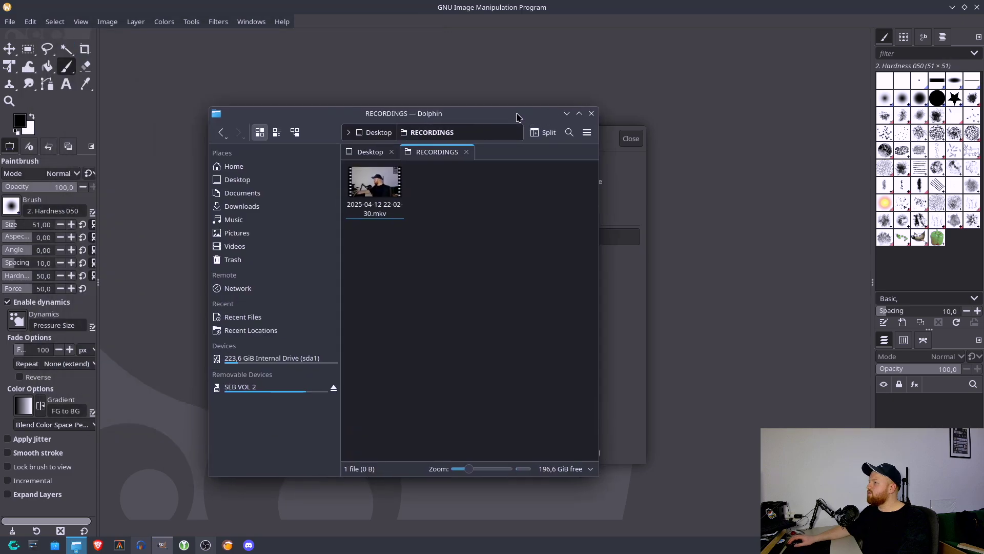
{"action": "left_click", "coordinate": [282, 180]}
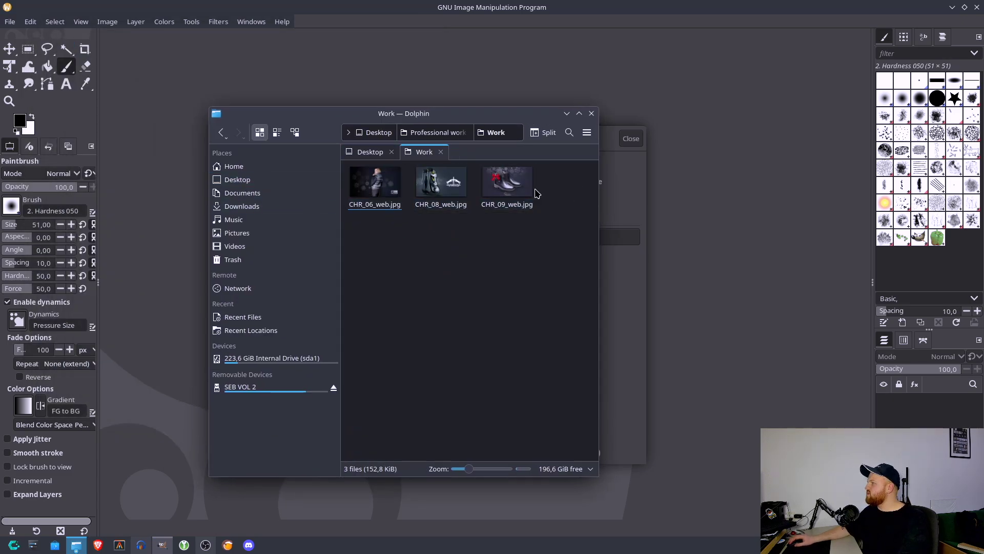
{"action": "left_click_drag", "start_coordinate": [490, 113], "coordinate": [532, 136]}
{"action": "left_click", "coordinate": [555, 231]}
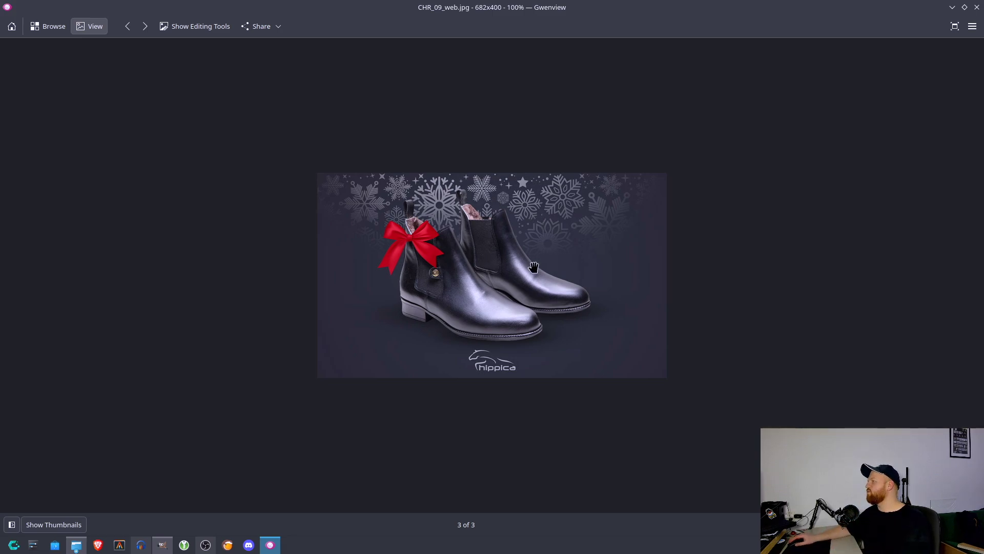
Open CHR_08_web.jpg, CHR_06_web.jpg and CHR_09_web.jpg in separate viewer windows and arrange them for comparison.
{"action": "key", "text": "alt+Tab"}
{"action": "left_click", "coordinate": [461, 197]}
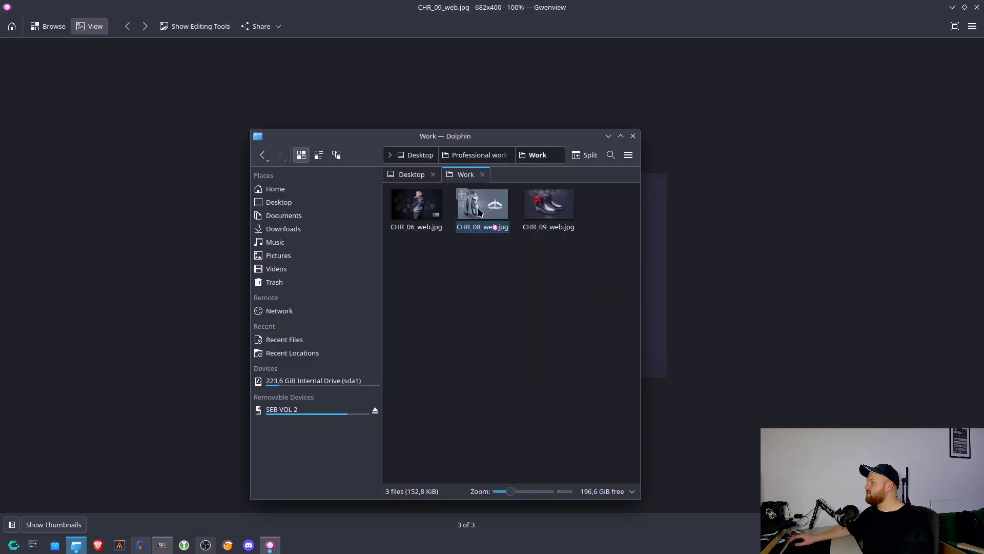
{"action": "double_click", "coordinate": [479, 212]}
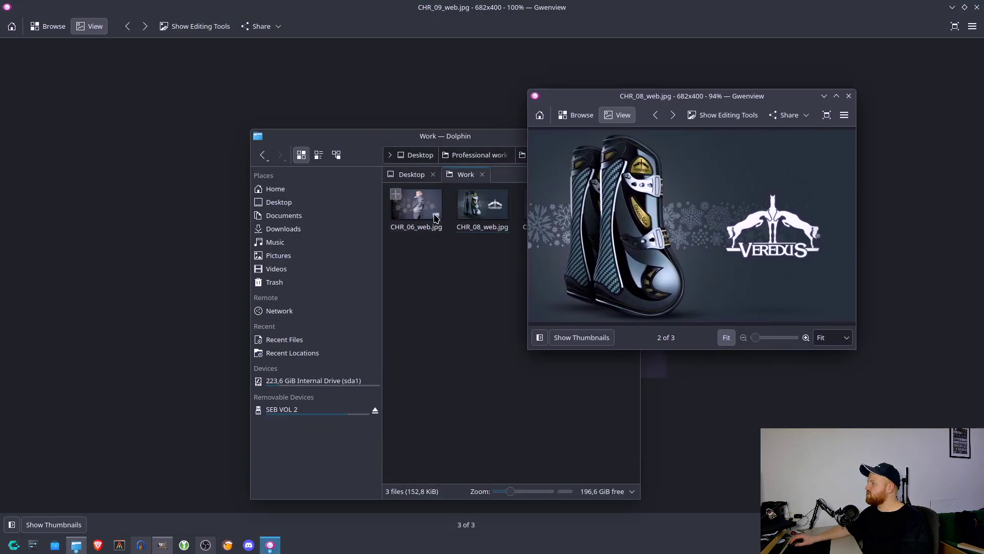
{"action": "left_click_drag", "start_coordinate": [554, 146], "coordinate": [378, 66]}
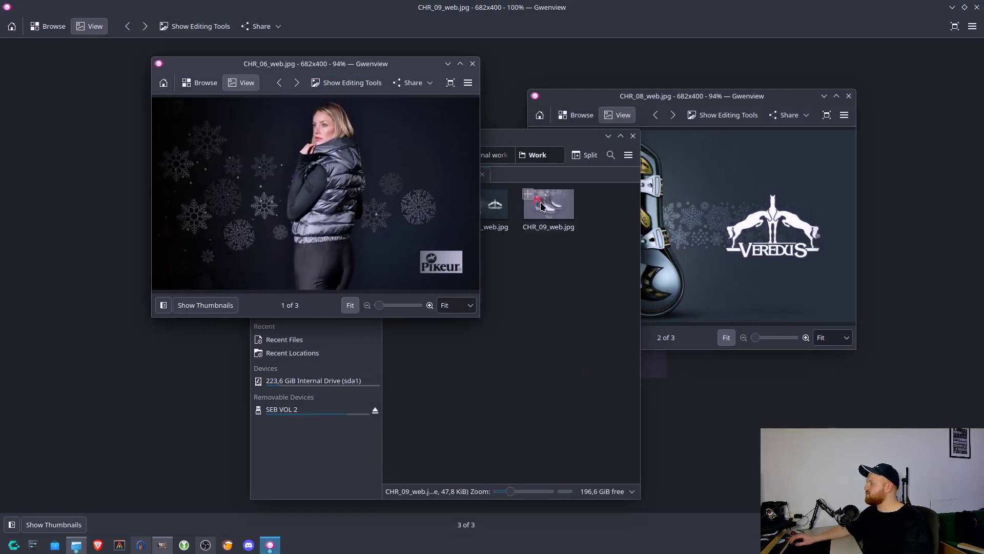
{"action": "double_click", "coordinate": [501, 214]}
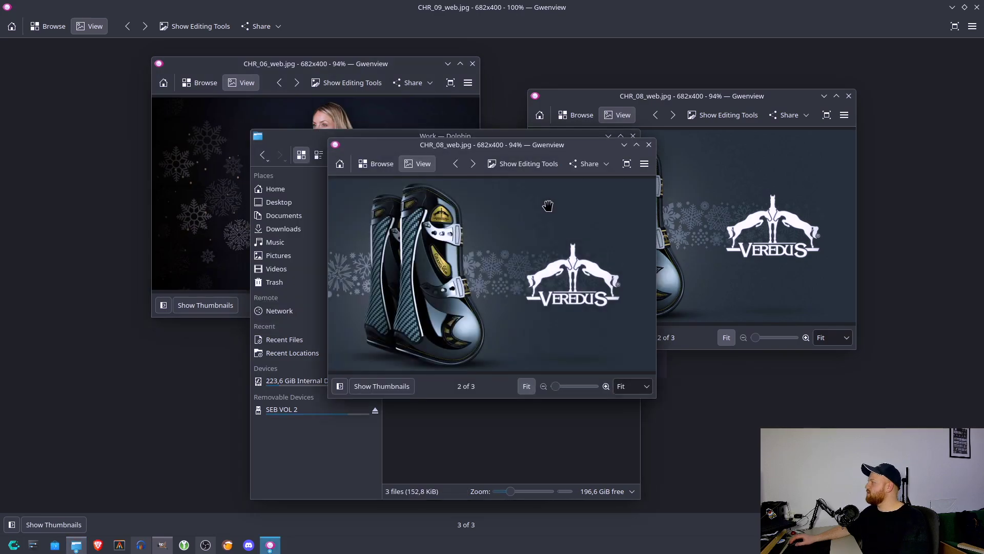
{"action": "left_click", "coordinate": [625, 145]}
{"action": "double_click", "coordinate": [547, 205]}
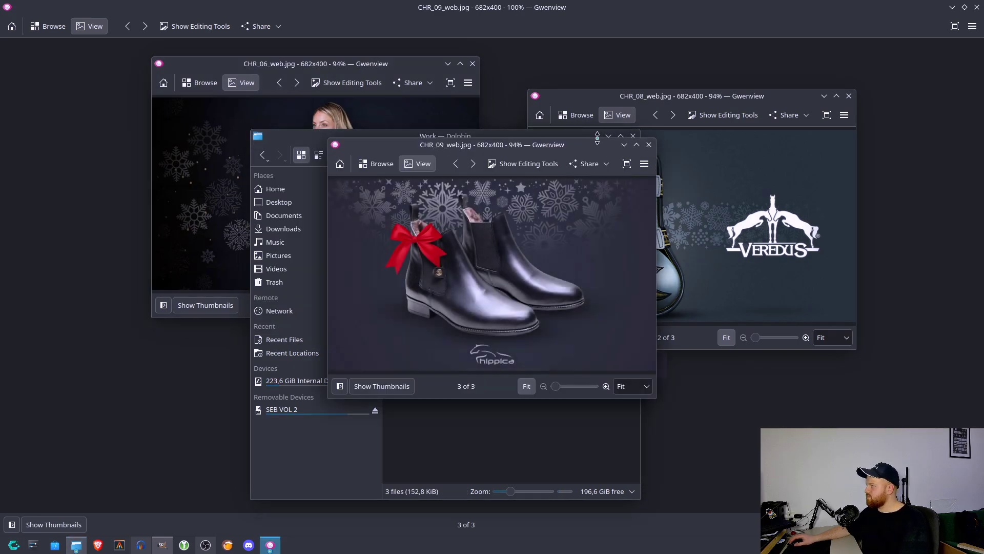
{"action": "left_click", "coordinate": [608, 135]}
{"action": "left_click_drag", "start_coordinate": [513, 145], "coordinate": [465, 258]}
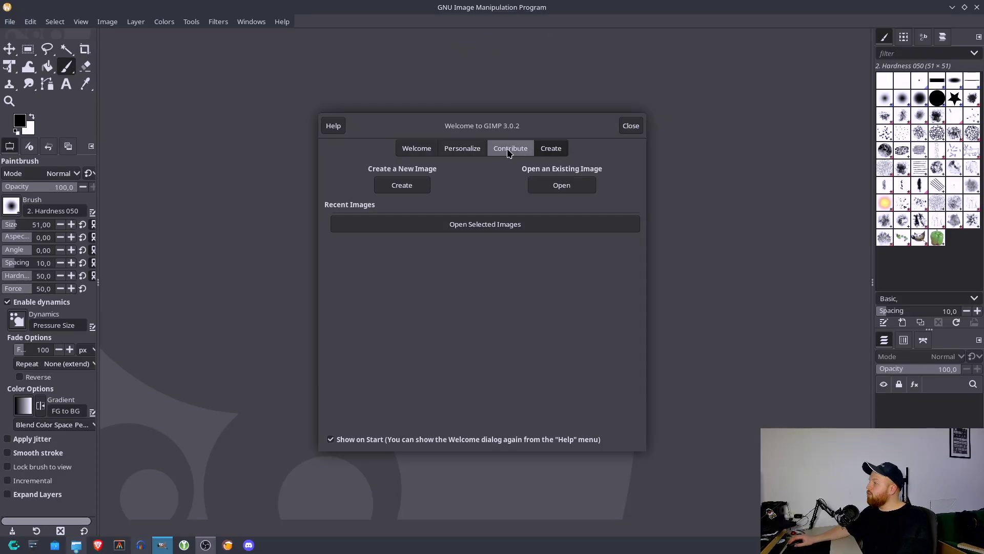
Start a new image in GIMP, 682 px wide and 400 px high, and review its advanced options.
{"action": "left_click", "coordinate": [401, 185]}
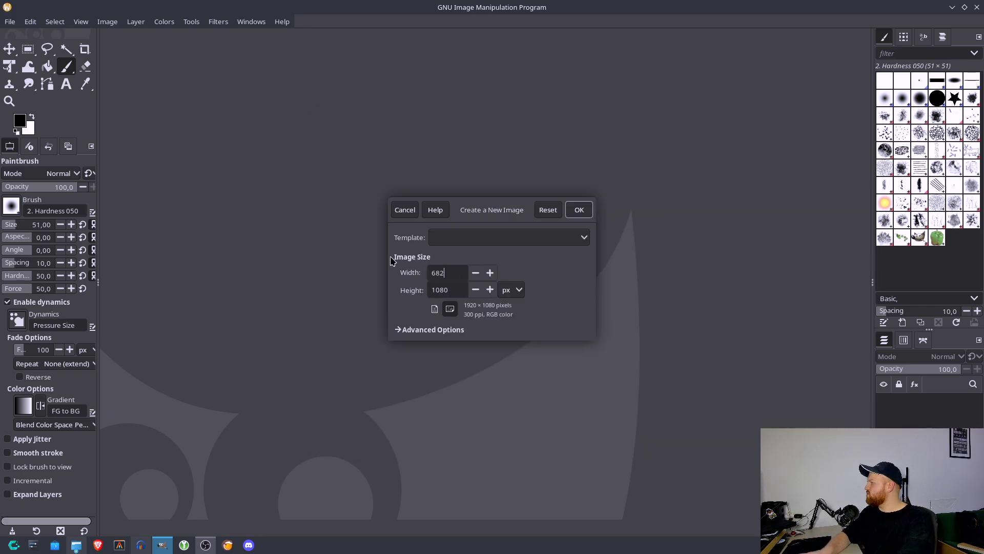
{"action": "left_click", "coordinate": [400, 330]}
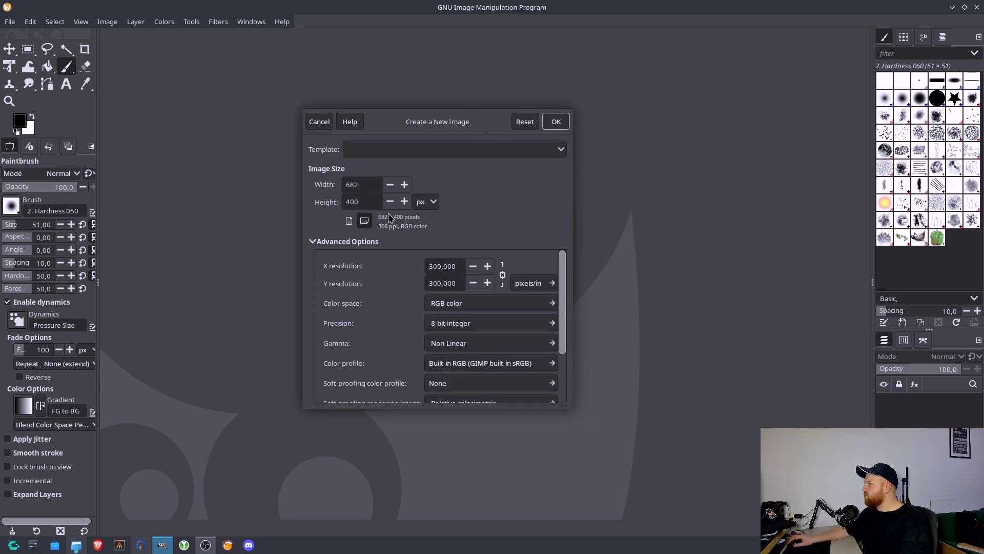
{"action": "scroll", "coordinate": [488, 305], "scroll_direction": "down", "scroll_amount": 1}
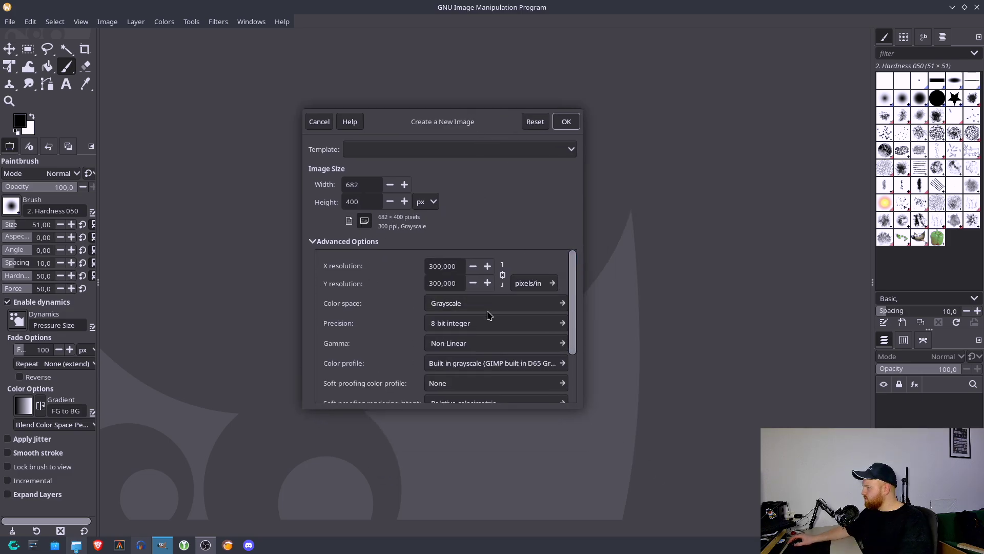
{"action": "scroll", "coordinate": [463, 316], "scroll_direction": "down", "scroll_amount": 3}
{"action": "scroll", "coordinate": [462, 316], "scroll_direction": "down", "scroll_amount": 1}
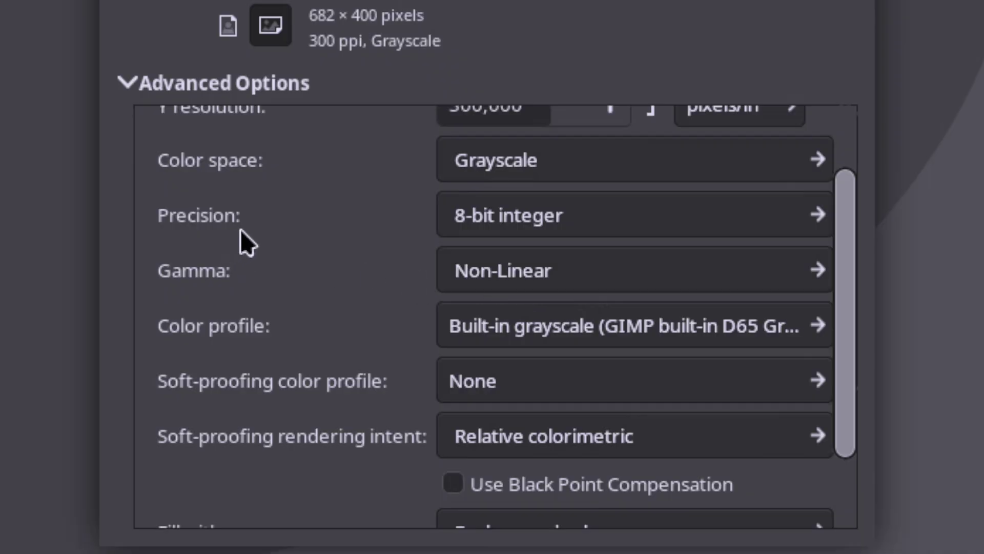
{"action": "scroll", "coordinate": [246, 241], "scroll_direction": "up", "scroll_amount": 2}
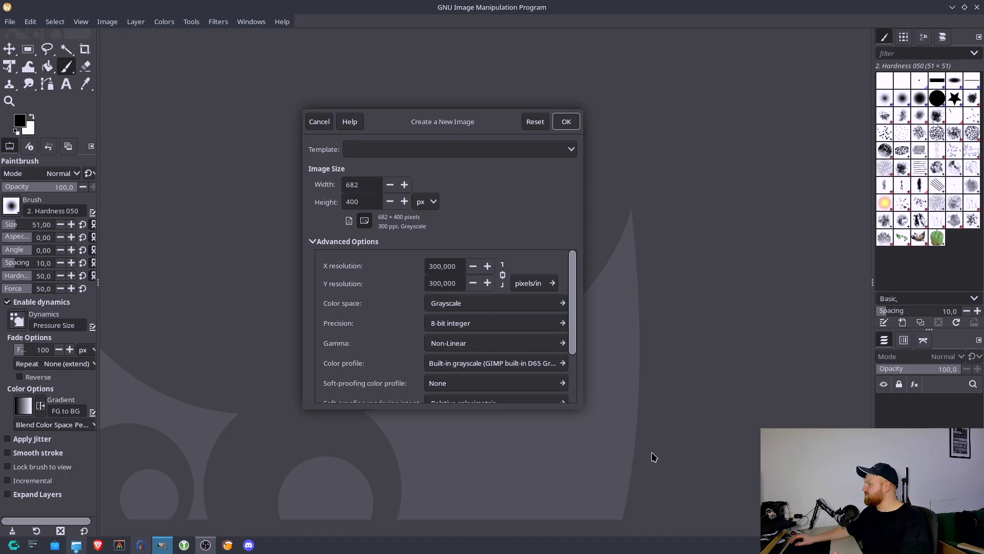
{"action": "scroll", "coordinate": [572, 359], "scroll_direction": "down", "scroll_amount": 3}
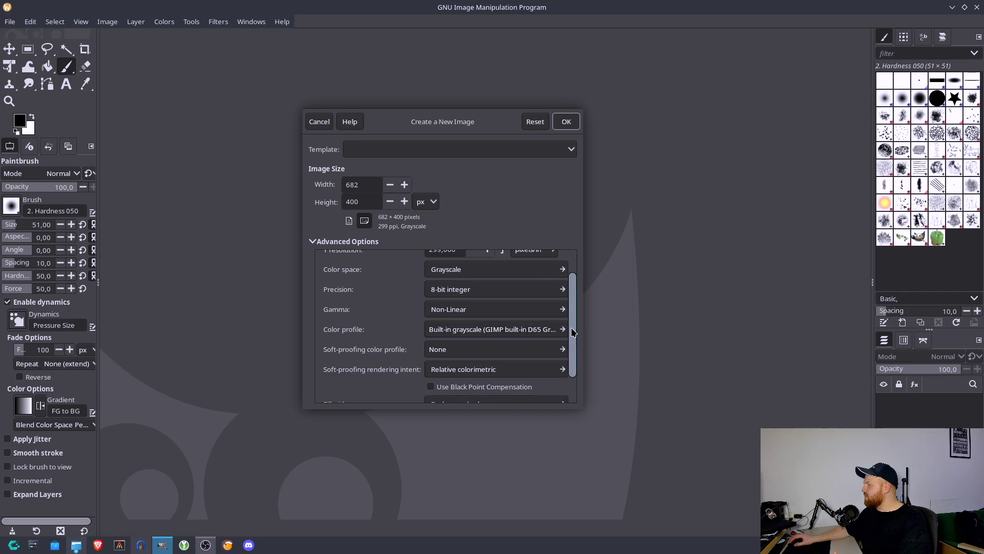
{"action": "left_click_drag", "start_coordinate": [578, 365], "coordinate": [571, 321]}
{"action": "scroll", "coordinate": [389, 276], "scroll_direction": "up", "scroll_amount": 1}
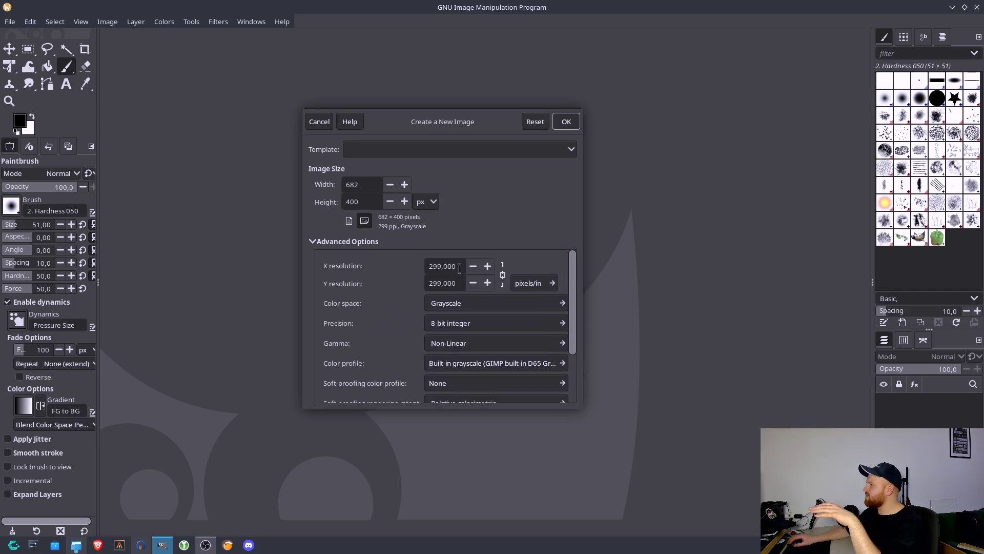
Set the new image's resolution to 72 pixels/in and its color space to RGB color, and create it.
{"action": "type", "text": "72"}
{"action": "key", "text": "Tab"}
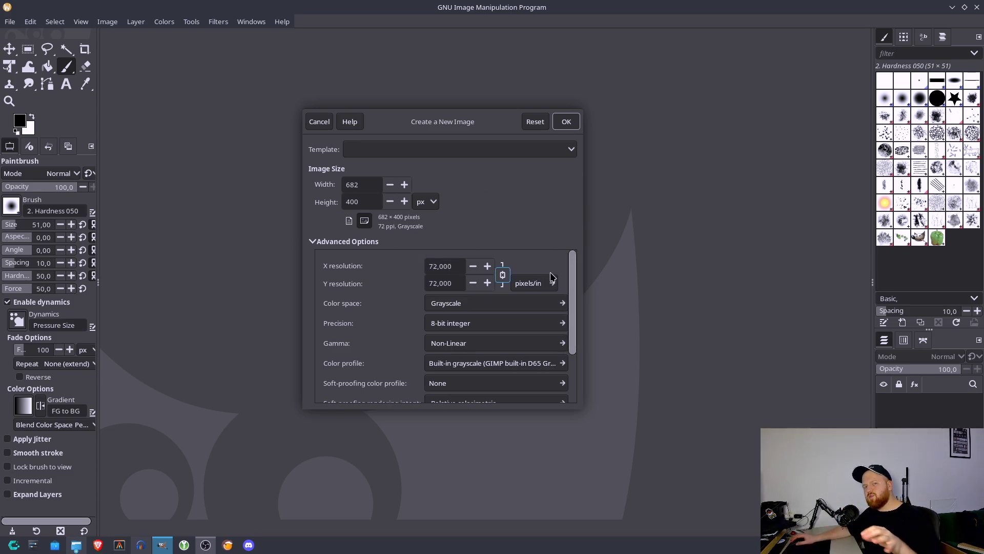
{"action": "left_click", "coordinate": [474, 303]}
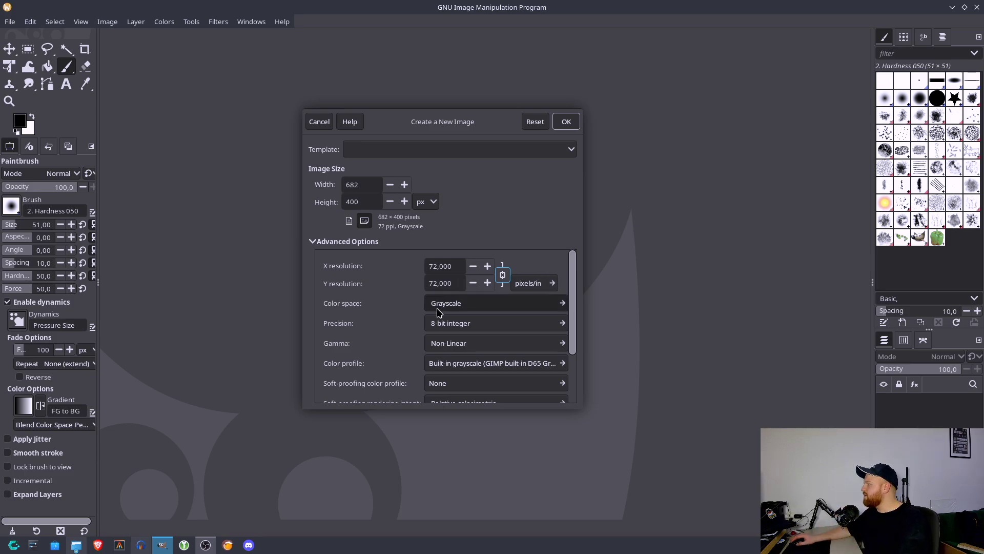
{"action": "left_click", "coordinate": [474, 294]}
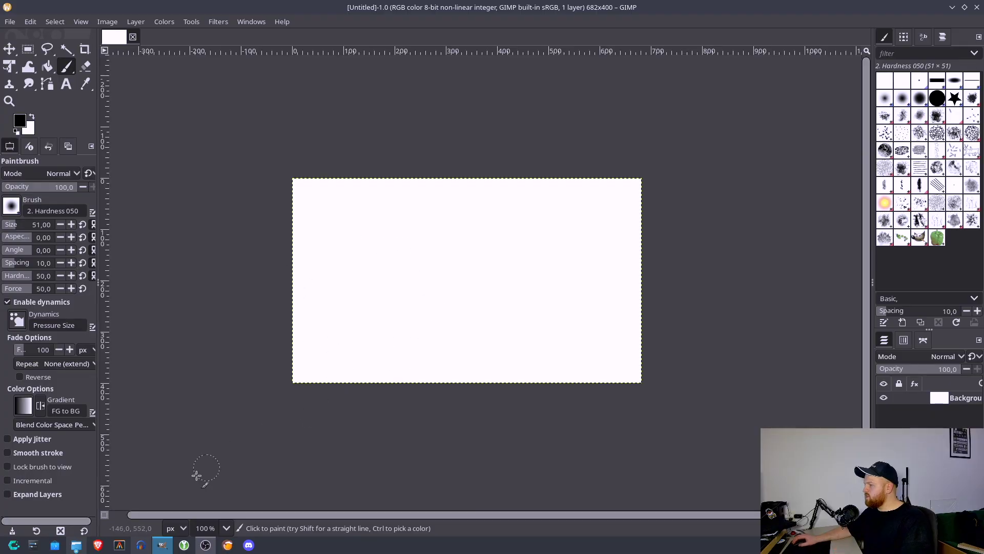
Switch to the Dolphin file manager and open the Graphic Project folder inside the professional work folder.
{"action": "left_click", "coordinate": [81, 544]}
{"action": "left_click", "coordinate": [413, 174]}
{"action": "left_click", "coordinate": [455, 175]}
{"action": "left_click", "coordinate": [263, 155]}
{"action": "double_click", "coordinate": [510, 208]}
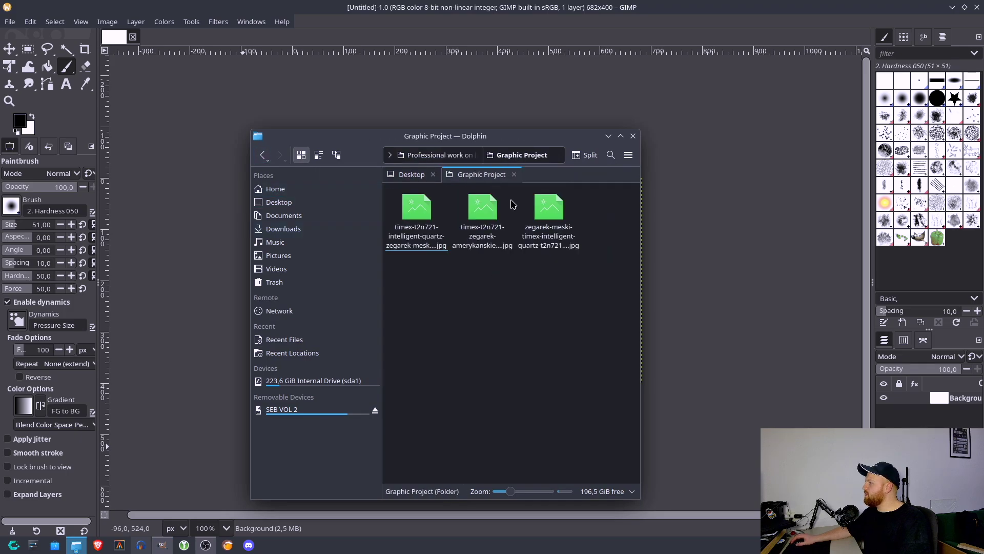
View the three Timex watch photos in the Graphic Project folder in separate viewer windows.
{"action": "double_click", "coordinate": [416, 208]}
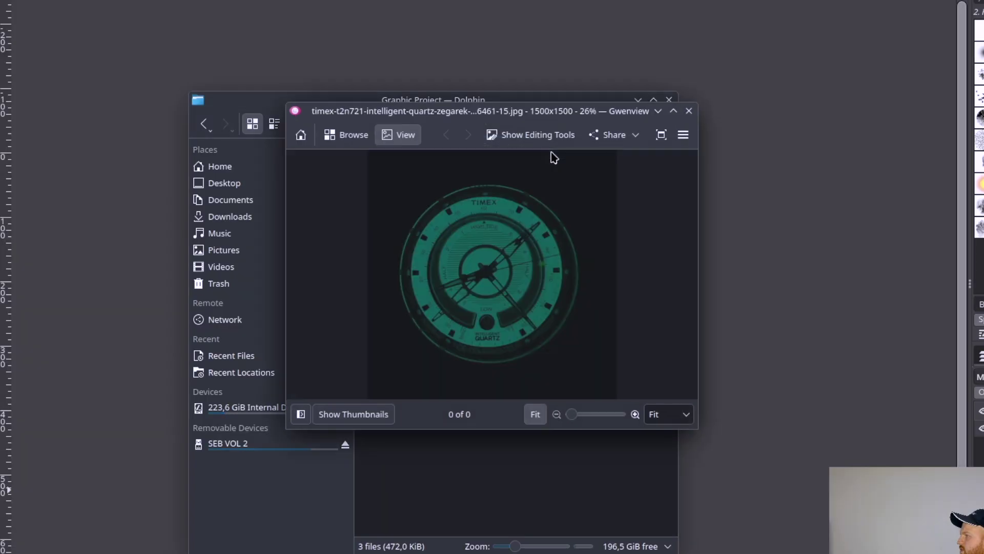
{"action": "left_click_drag", "start_coordinate": [402, 113], "coordinate": [286, 127]}
{"action": "double_click", "coordinate": [479, 185]}
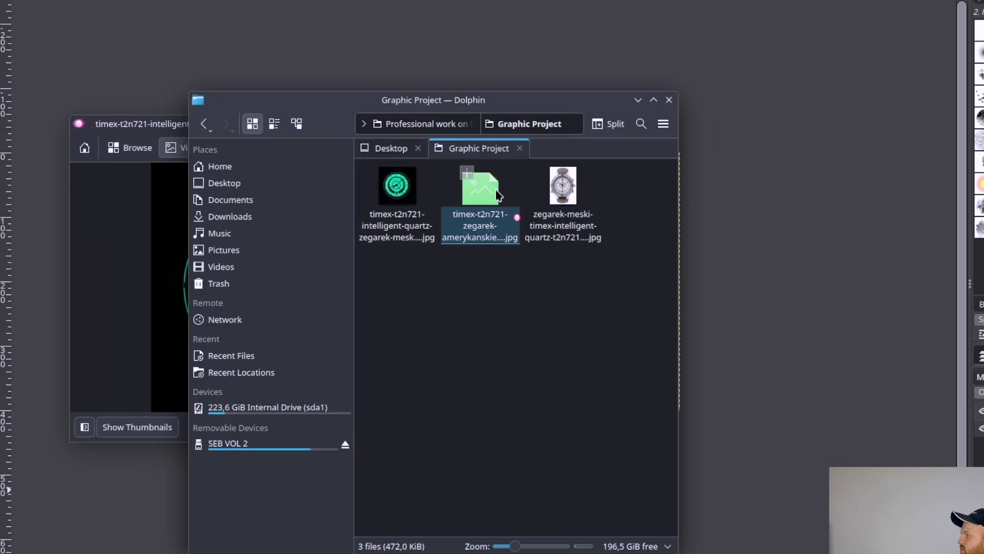
{"action": "left_click_drag", "start_coordinate": [538, 122], "coordinate": [571, 196]}
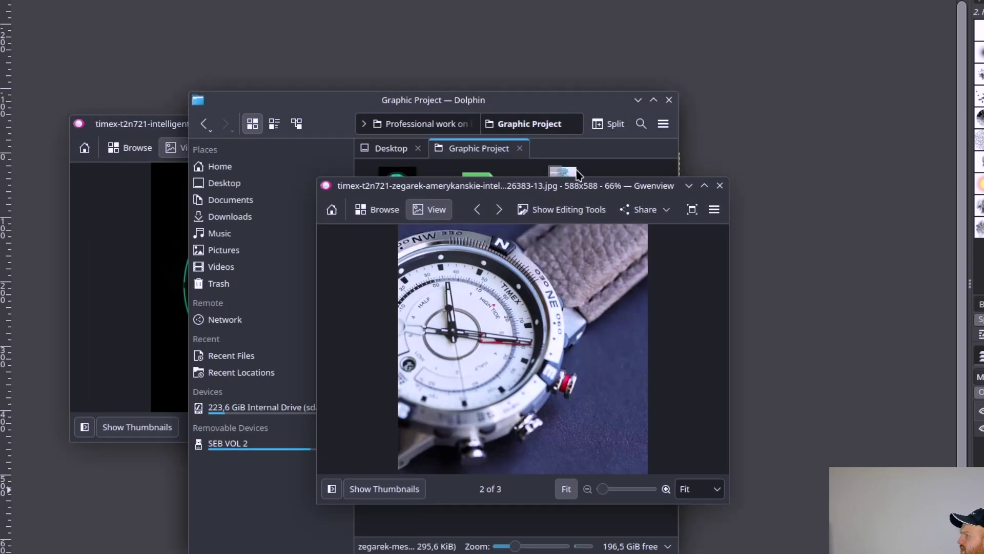
{"action": "double_click", "coordinate": [563, 171]}
{"action": "left_click_drag", "start_coordinate": [566, 112], "coordinate": [389, 79]}
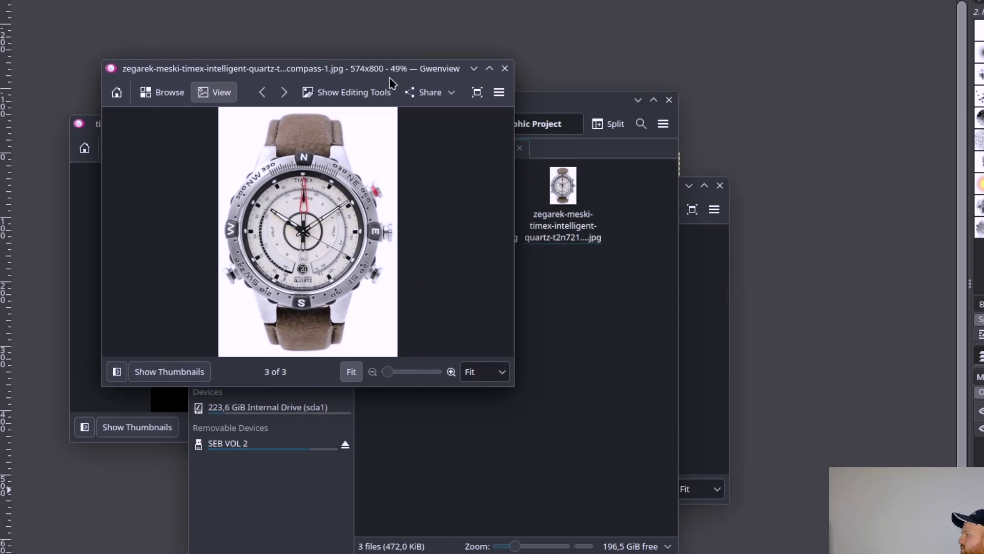
Add timex-t2n721-zegarek-amerykanskie-intelligent-quartz-126383-13.jpg to the open GIMP image as a new layer.
{"action": "left_click", "coordinate": [712, 286]}
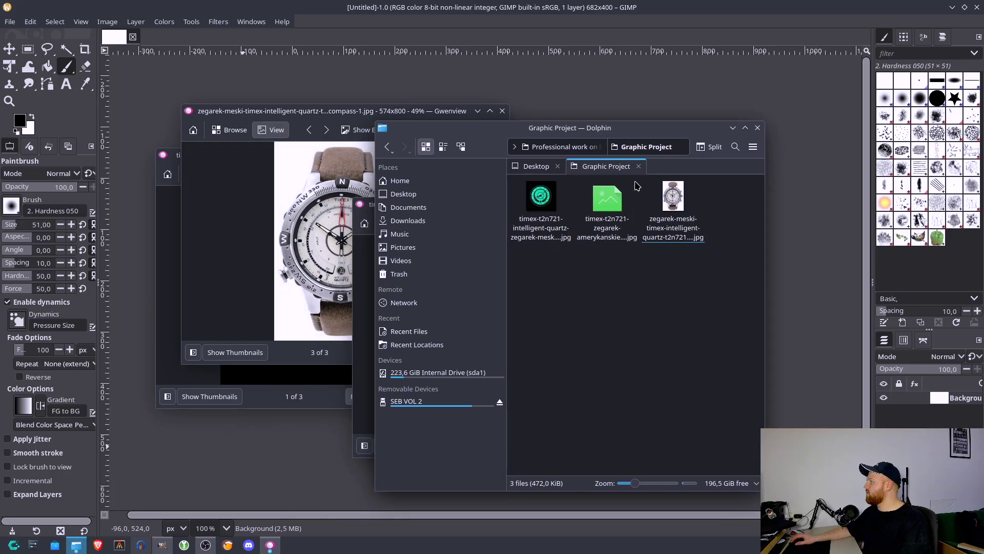
{"action": "left_click_drag", "start_coordinate": [621, 197], "coordinate": [604, 110]}
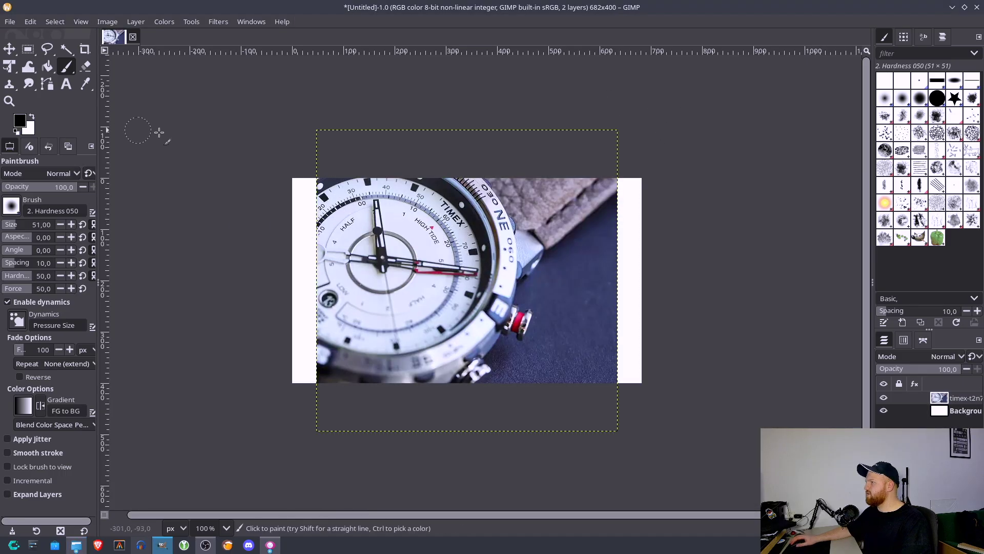
Move the watch photo layer and enlarge it with Unified Transform until it spans the full canvas width.
{"action": "key", "text": "m"}
{"action": "left_click_drag", "start_coordinate": [392, 224], "coordinate": [367, 256]}
{"action": "key", "text": "shift+t"}
{"action": "left_click_drag", "start_coordinate": [594, 161], "coordinate": [641, 118]}
{"action": "key", "text": "Return"}
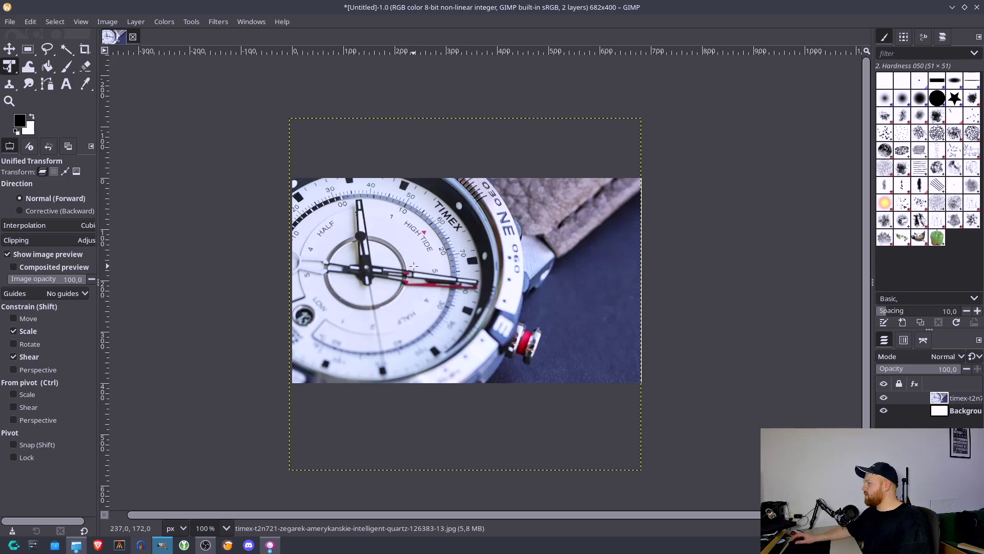
Nudge the watch photo layer with Unified Transform so it covers the canvas out to its side edges.
{"action": "left_click", "coordinate": [408, 240]}
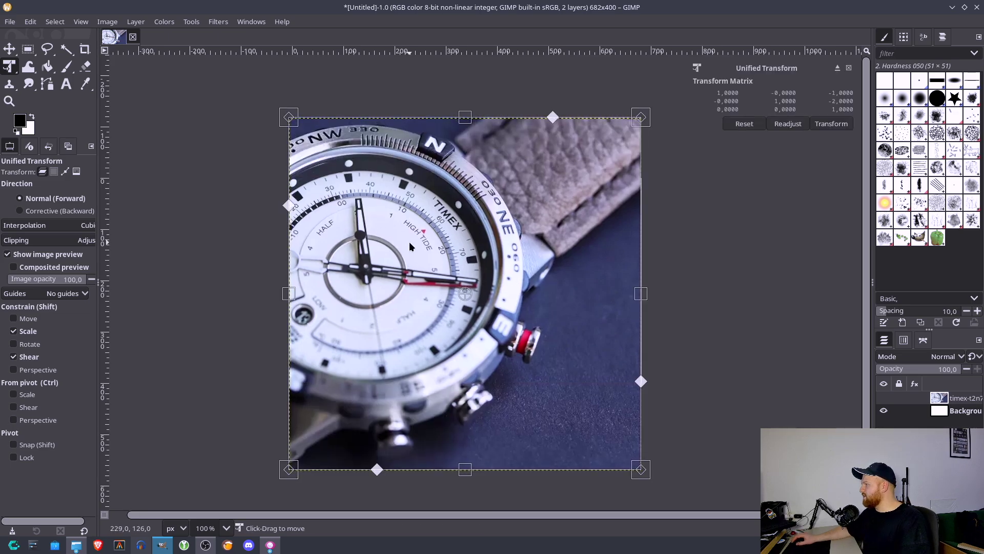
{"action": "left_click_drag", "start_coordinate": [451, 254], "coordinate": [450, 253]}
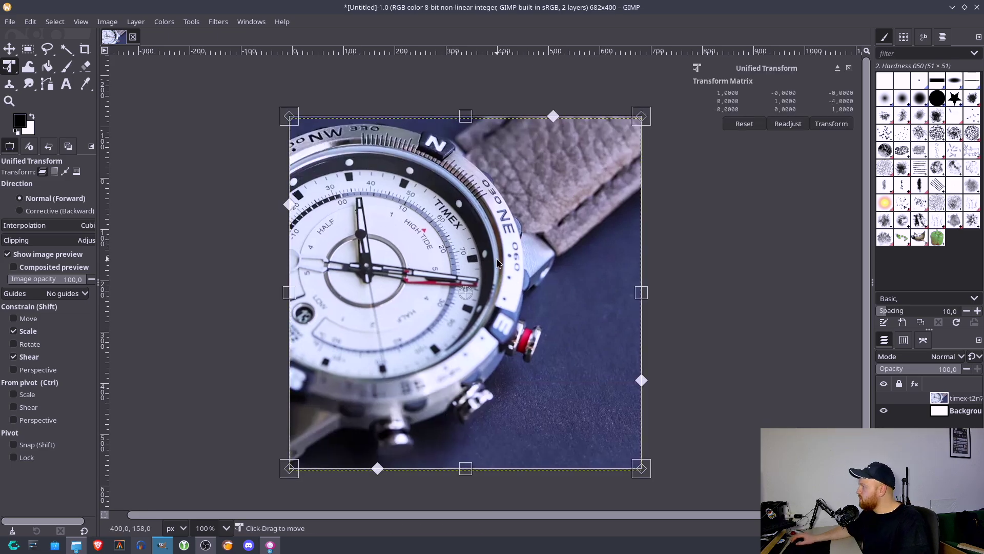
{"action": "key", "text": "Return"}
{"action": "left_click_drag", "start_coordinate": [573, 233], "coordinate": [575, 225]}
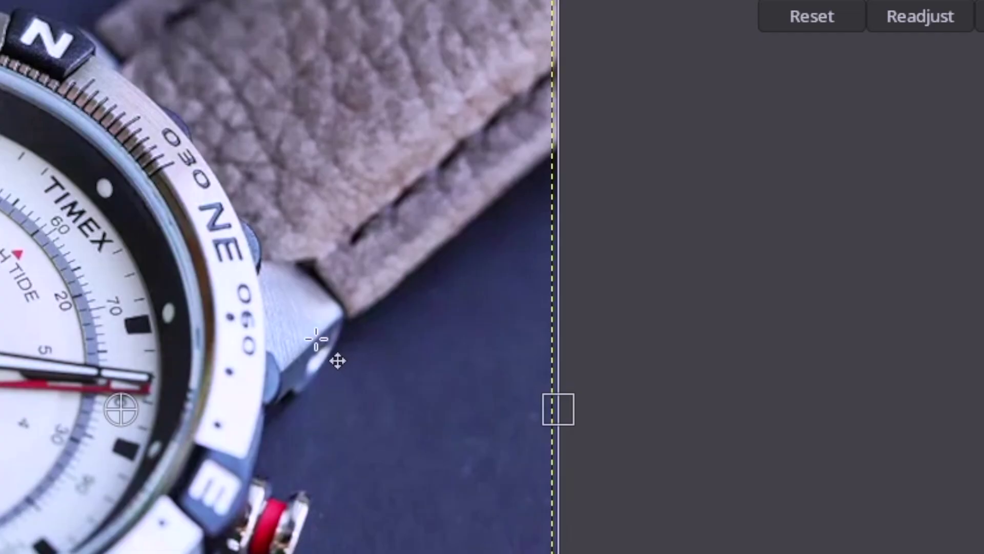
{"action": "key", "text": "Return"}
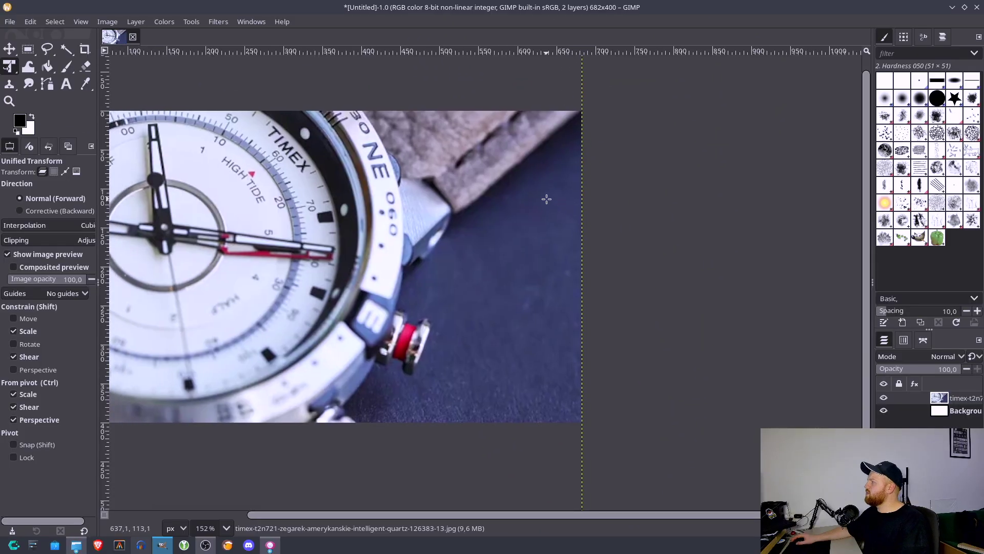
{"action": "scroll", "coordinate": [546, 199], "scroll_direction": "down", "scroll_amount": 2}
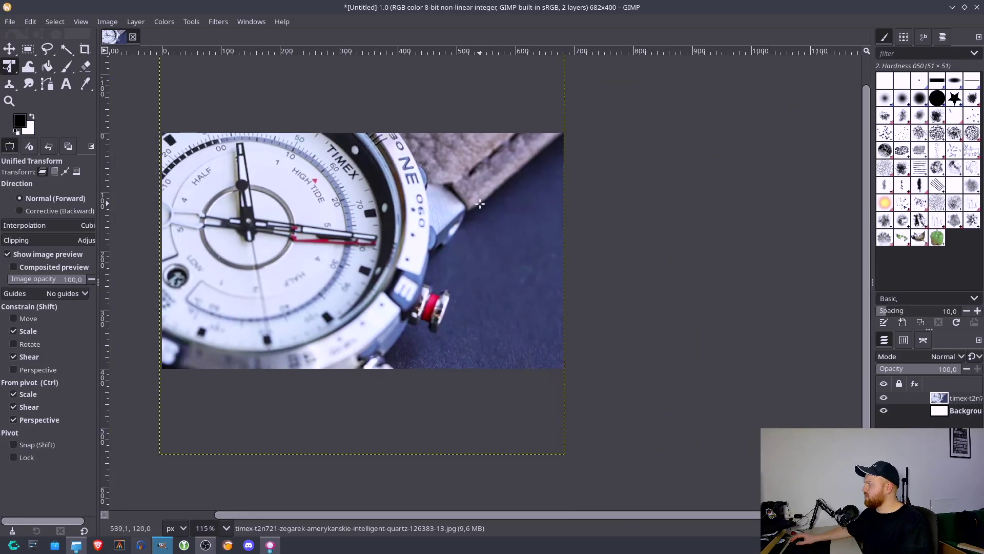
{"action": "left_click_drag", "start_coordinate": [410, 205], "coordinate": [440, 214]}
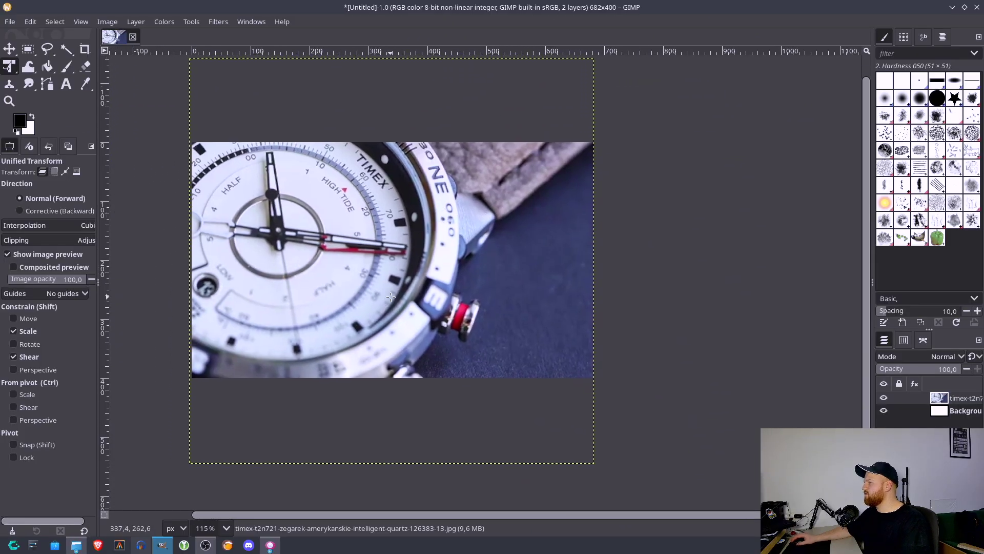
{"action": "left_click_drag", "start_coordinate": [404, 278], "coordinate": [422, 278]}
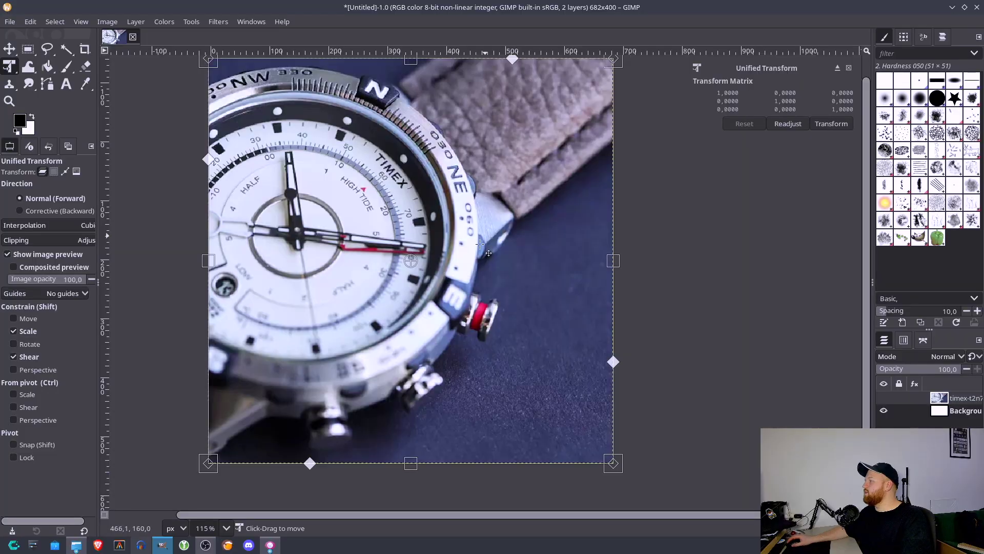
{"action": "key", "text": "Escape"}
Start a path with the Paths tool at the image's lower edge and trace the watch case up to the red crown.
{"action": "scroll", "coordinate": [351, 230], "scroll_direction": "up", "scroll_amount": 3}
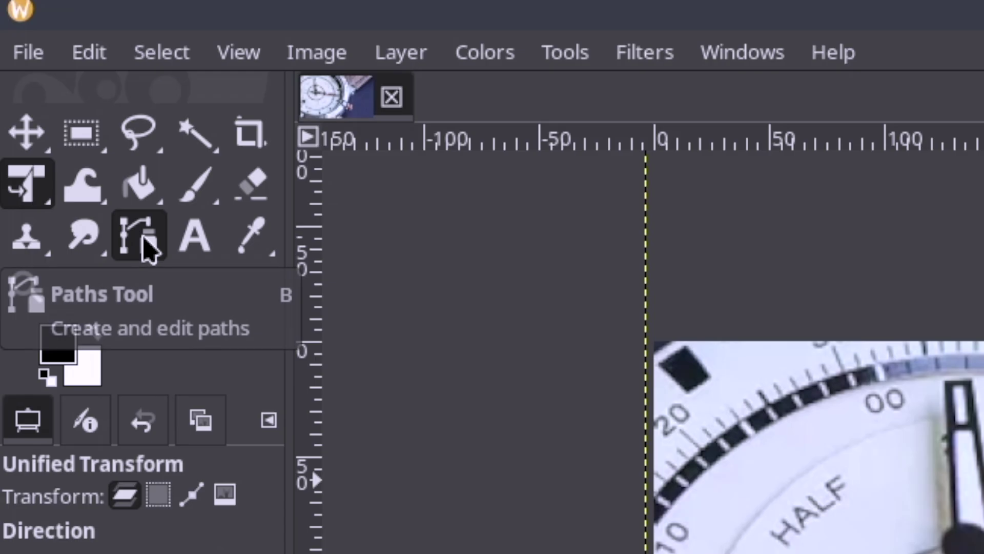
{"action": "left_click", "coordinate": [48, 84]}
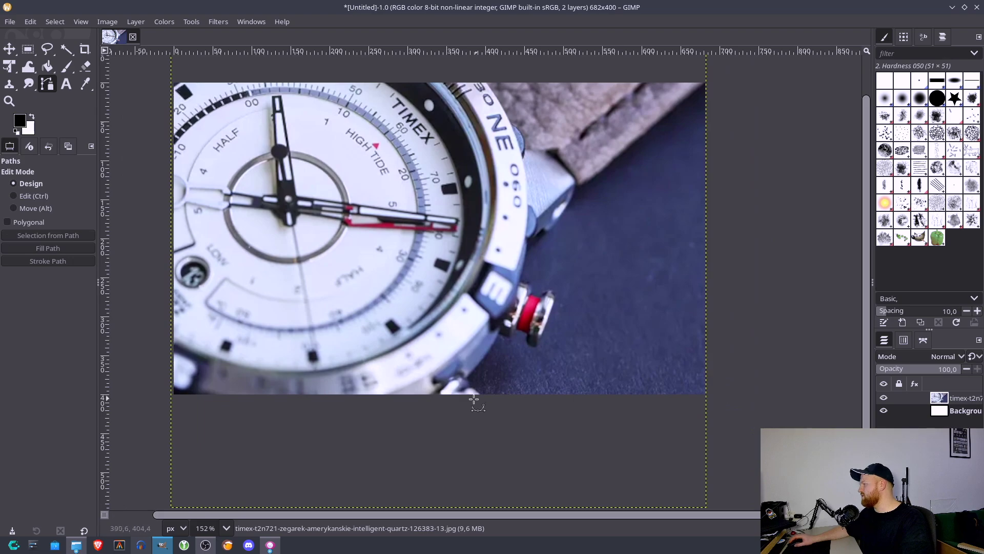
{"action": "scroll", "coordinate": [473, 398], "scroll_direction": "up", "scroll_amount": 2}
{"action": "scroll", "coordinate": [480, 400], "scroll_direction": "up", "scroll_amount": 4}
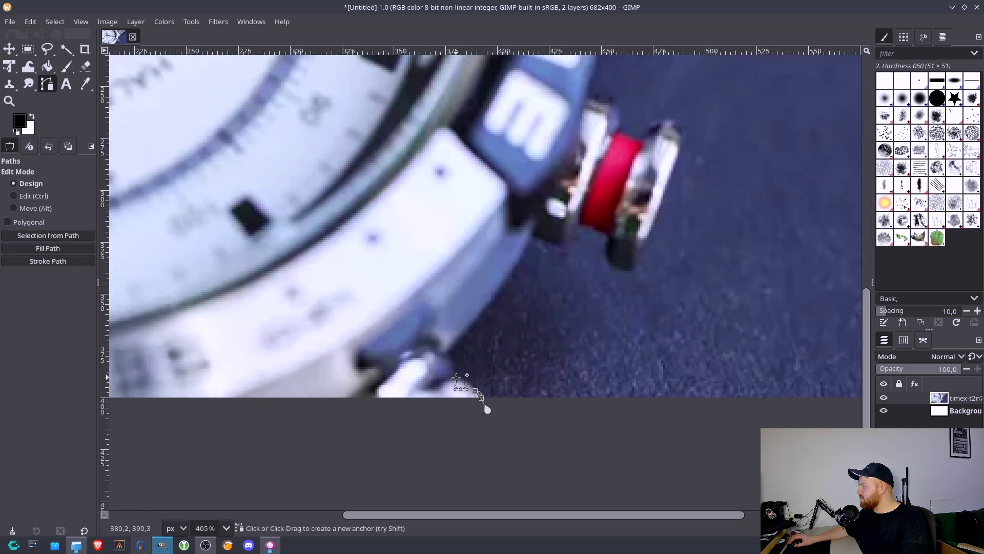
{"action": "left_click_drag", "start_coordinate": [478, 395], "coordinate": [454, 382]}
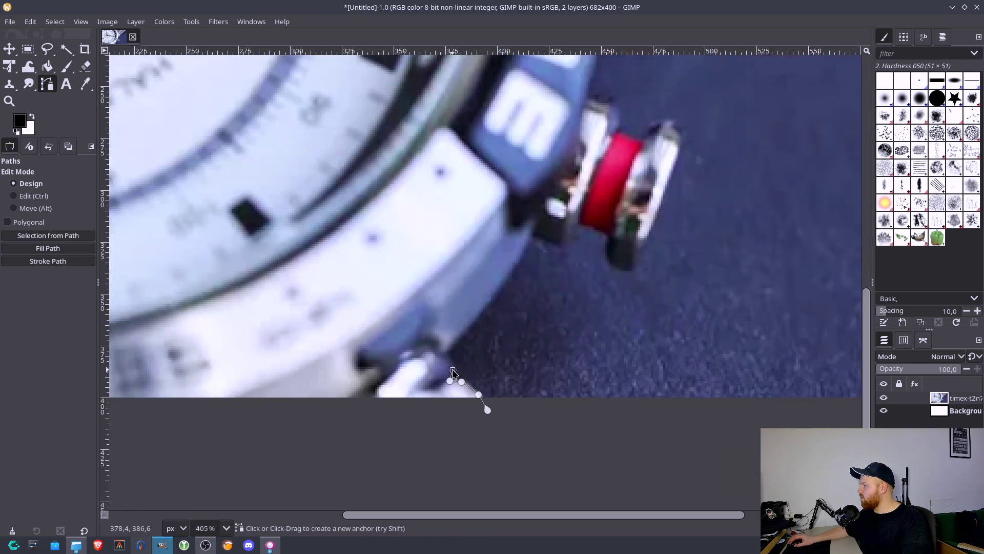
{"action": "left_click", "coordinate": [445, 354]}
{"action": "mouse_move", "coordinate": [536, 228]}
{"action": "left_mouse_down"}
{"action": "mouse_move", "coordinate": [552, 180]}
{"action": "mouse_move", "coordinate": [541, 238]}
{"action": "left_mouse_up"}
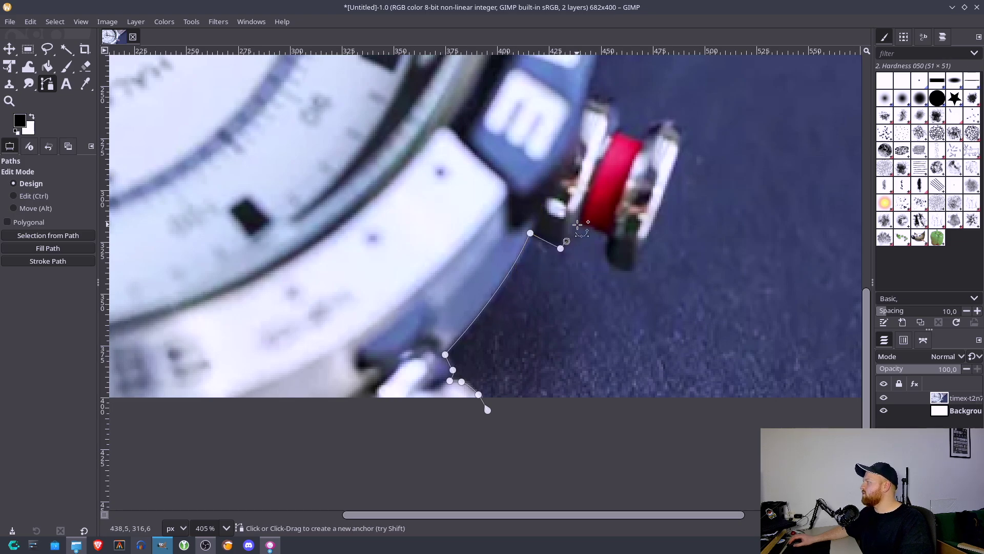
Continue the path around the outline of the red crown and back onto the edge of the watch case.
{"action": "left_click", "coordinate": [608, 250]}
{"action": "left_click_drag", "start_coordinate": [617, 267], "coordinate": [625, 267]}
{"action": "left_click_drag", "start_coordinate": [656, 214], "coordinate": [657, 210]}
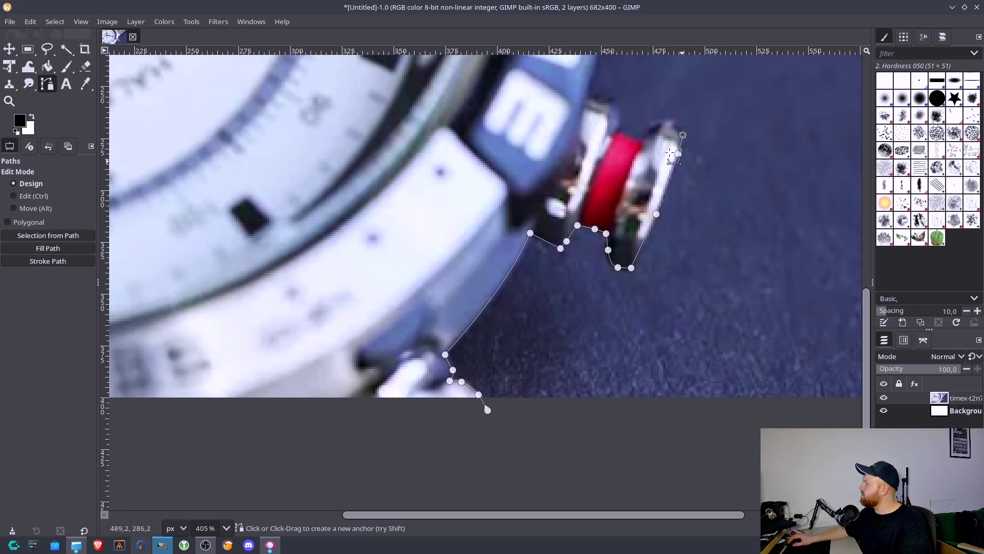
{"action": "left_click", "coordinate": [683, 135]}
{"action": "scroll", "coordinate": [560, 228], "scroll_direction": "up", "scroll_amount": 3}
{"action": "scroll", "coordinate": [560, 228], "scroll_direction": "right", "scroll_amount": 3}
{"action": "left_click_drag", "start_coordinate": [540, 241], "coordinate": [514, 229]}
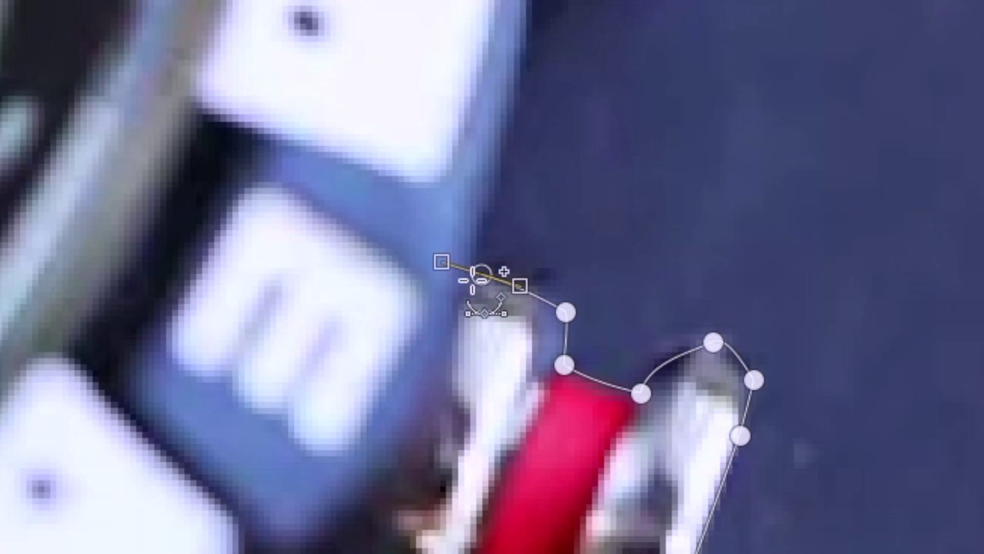
{"action": "left_click_drag", "start_coordinate": [475, 195], "coordinate": [485, 176]}
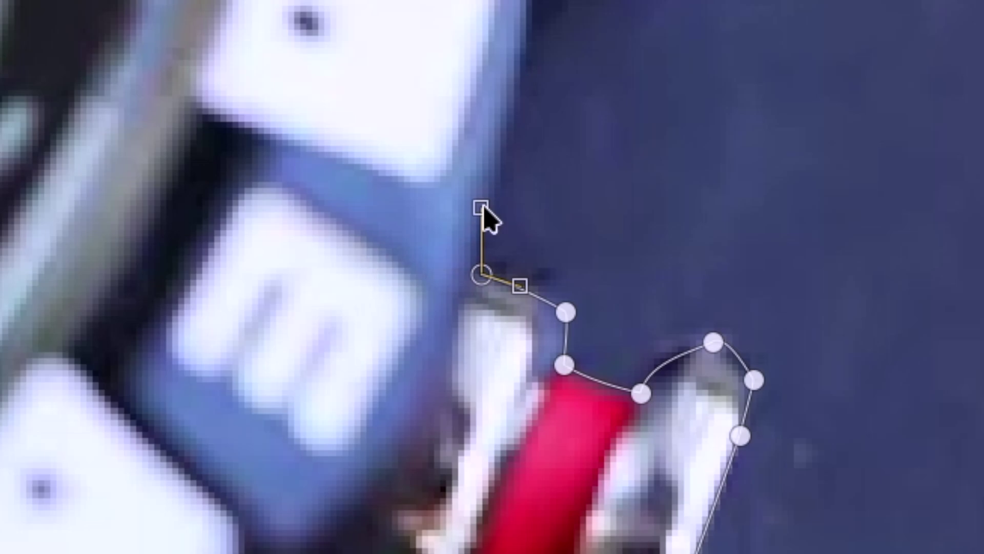
{"action": "left_click", "coordinate": [500, 156]}
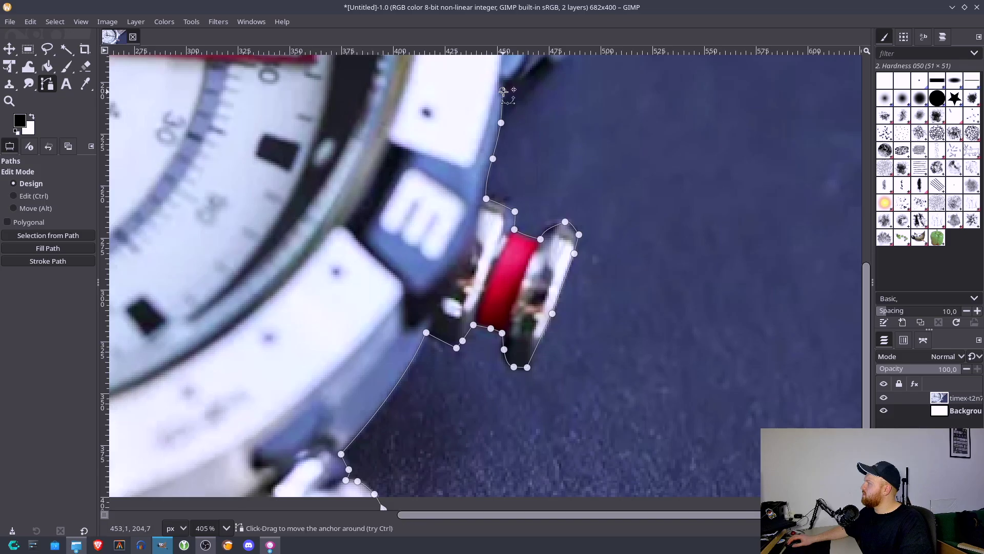
Continue the path along the case, lug and strap edge to the image corner and around the dark background outside the canvas.
{"action": "scroll", "coordinate": [479, 446], "scroll_direction": "up", "scroll_amount": 4}
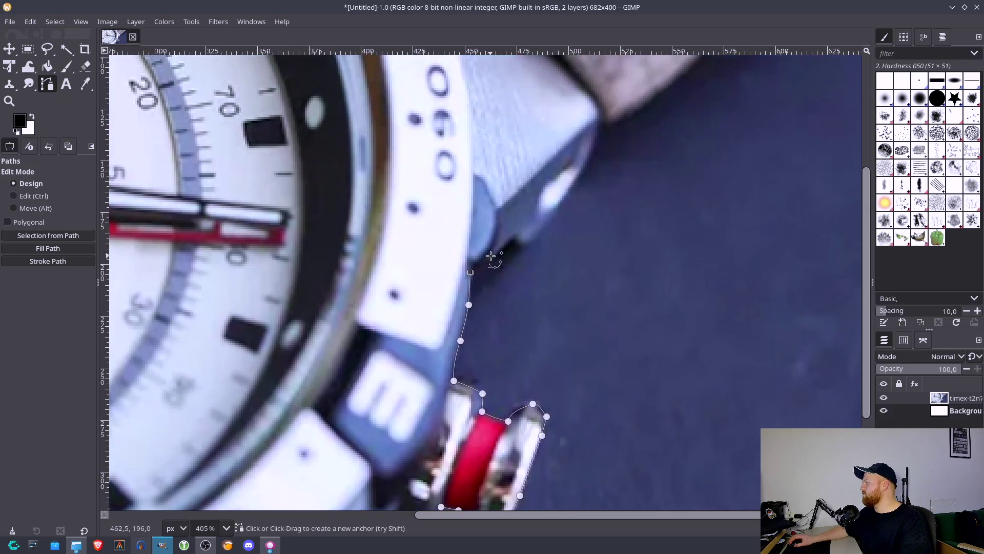
{"action": "left_click", "coordinate": [514, 234]}
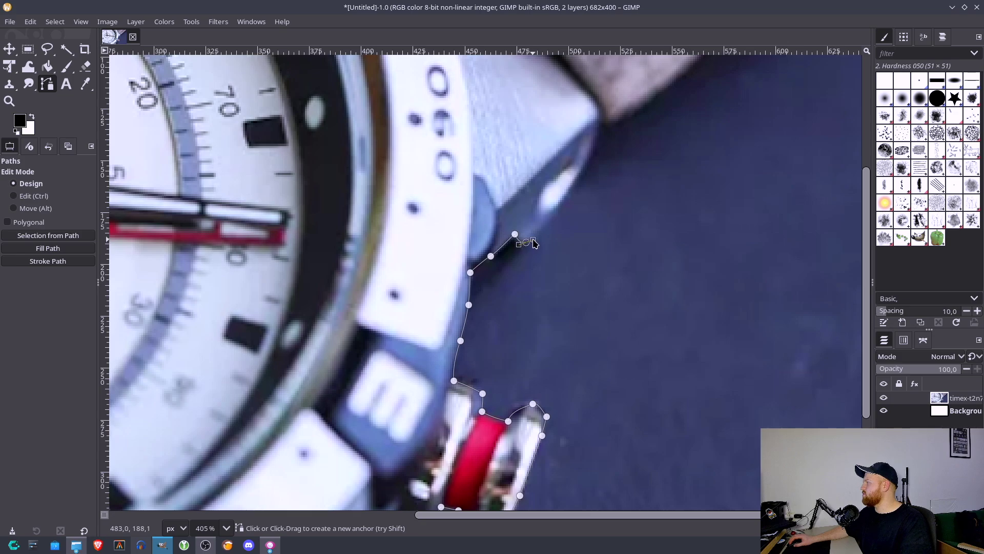
{"action": "left_click_drag", "start_coordinate": [573, 184], "coordinate": [573, 179]}
{"action": "left_click_drag", "start_coordinate": [601, 111], "coordinate": [483, 258]}
{"action": "scroll", "coordinate": [518, 236], "scroll_direction": "down", "scroll_amount": 2, "text": "ctrl"}
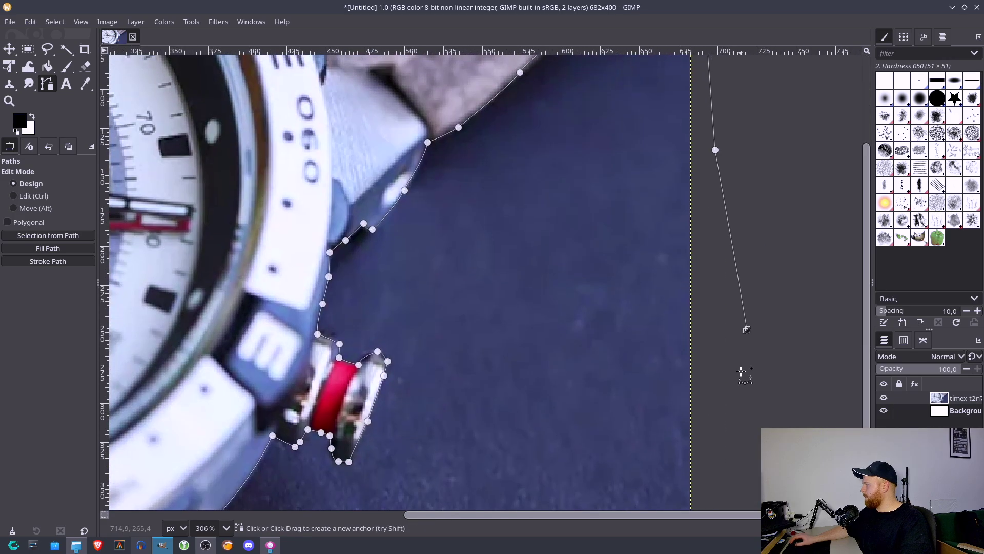
{"action": "scroll", "coordinate": [393, 236], "scroll_direction": "down", "scroll_amount": 4}
{"action": "scroll", "coordinate": [393, 236], "scroll_direction": "down", "scroll_amount": 6, "text": "ctrl"}
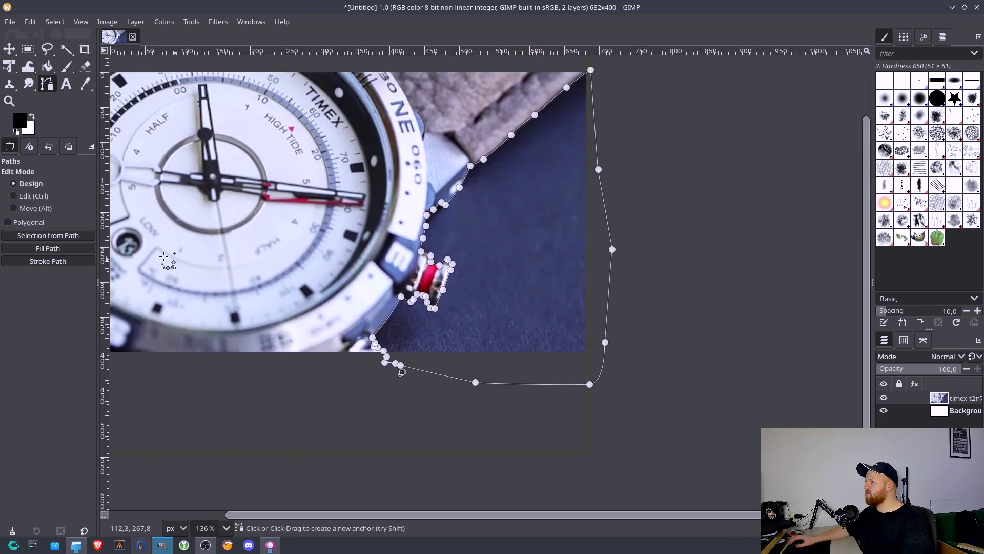
Create a selection from the path and add a layer mask initialized to Selection to the watch photo layer.
{"action": "left_click", "coordinate": [48, 237]}
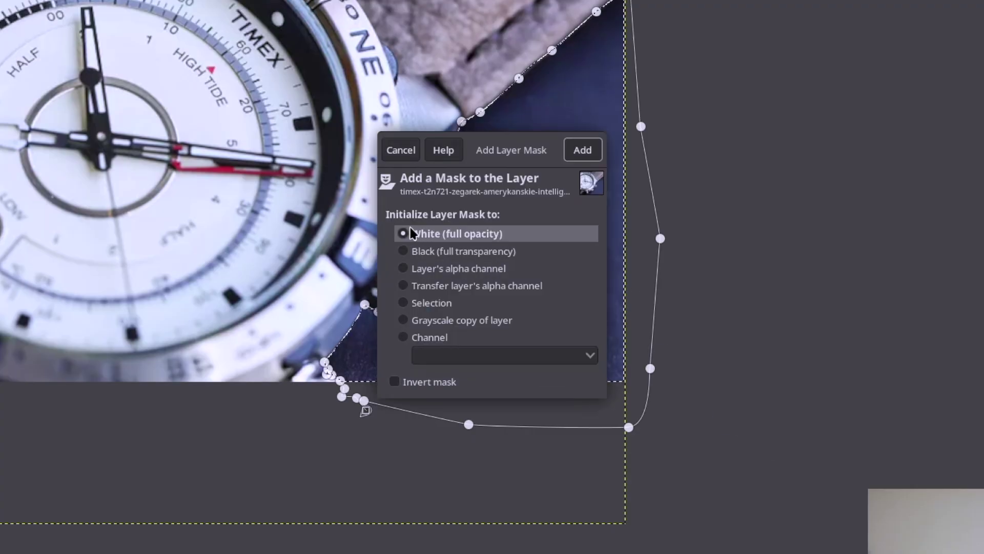
{"action": "key", "text": "Return"}
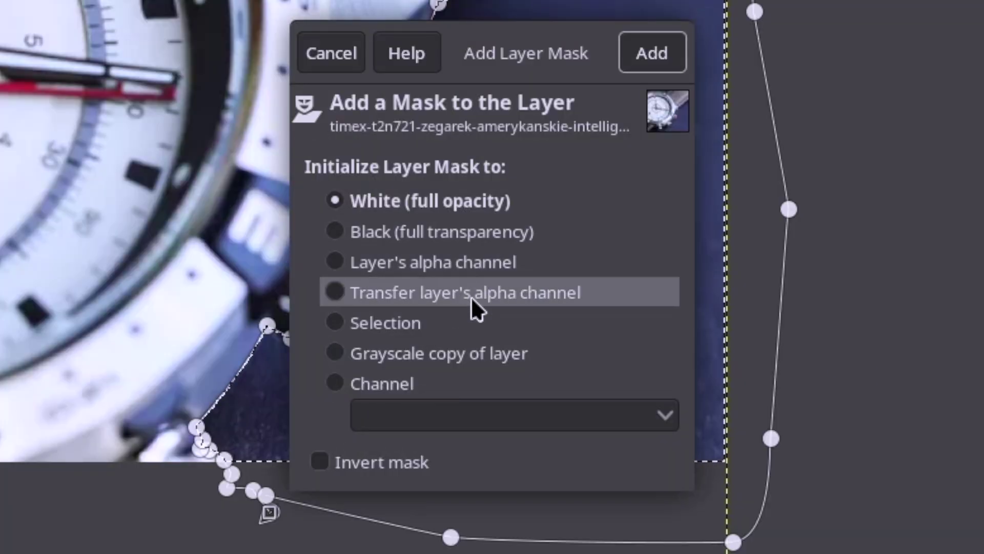
{"action": "left_click", "coordinate": [441, 323]}
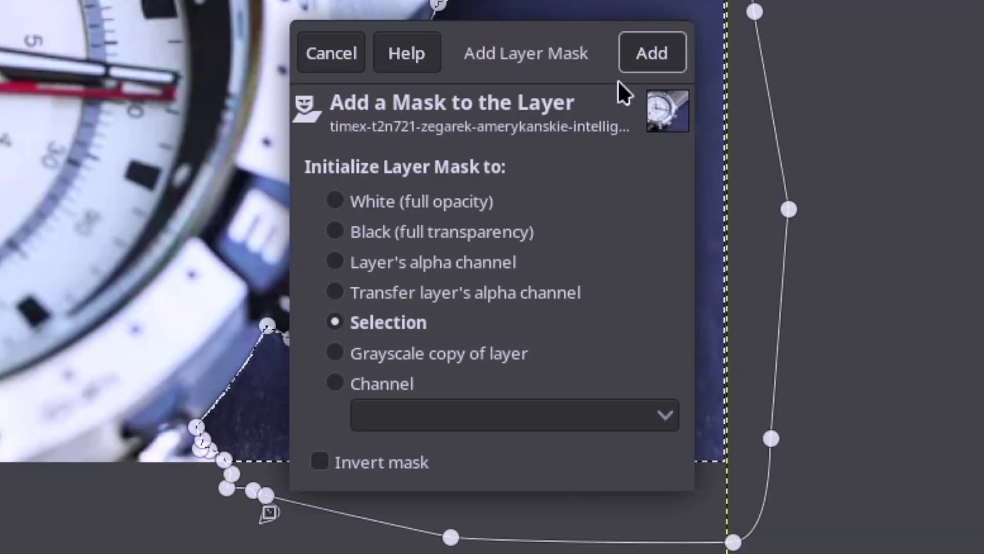
{"action": "left_click", "coordinate": [650, 53]}
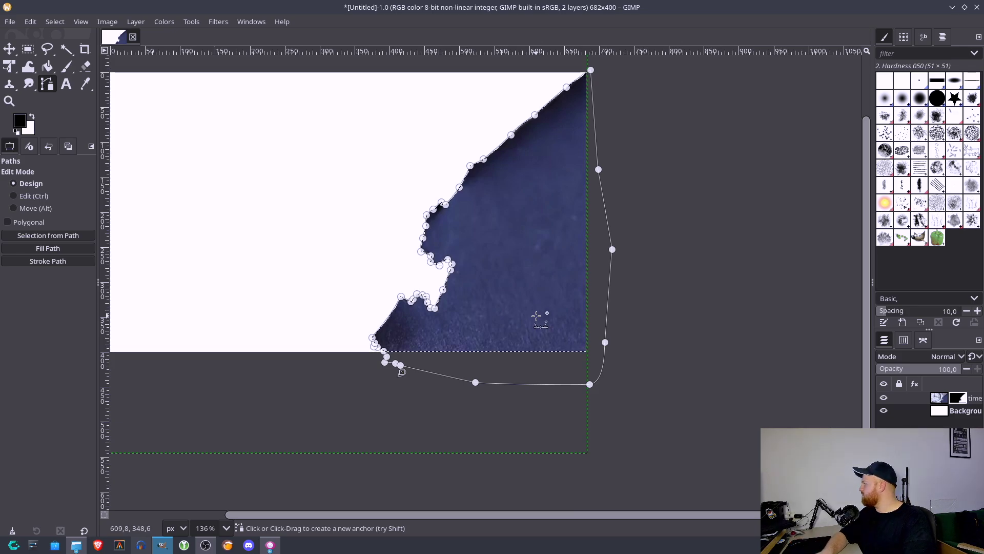
Undo the layer mask and invert the selection so it covers the watch instead of the dark background.
{"action": "key", "text": "ctrl+i"}
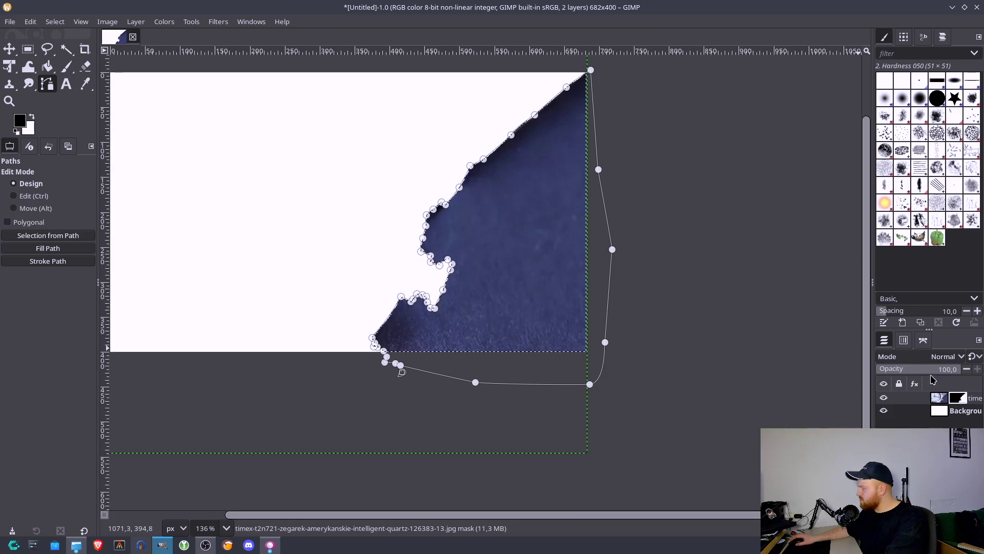
{"action": "right_click", "coordinate": [960, 398]}
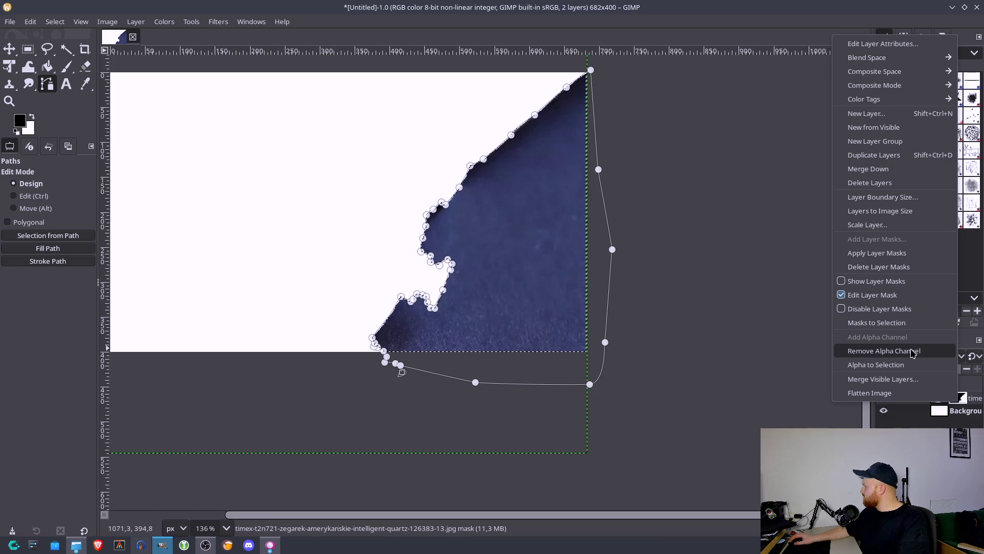
{"action": "key", "text": "Escape"}
{"action": "key", "text": "ctrl+z"}
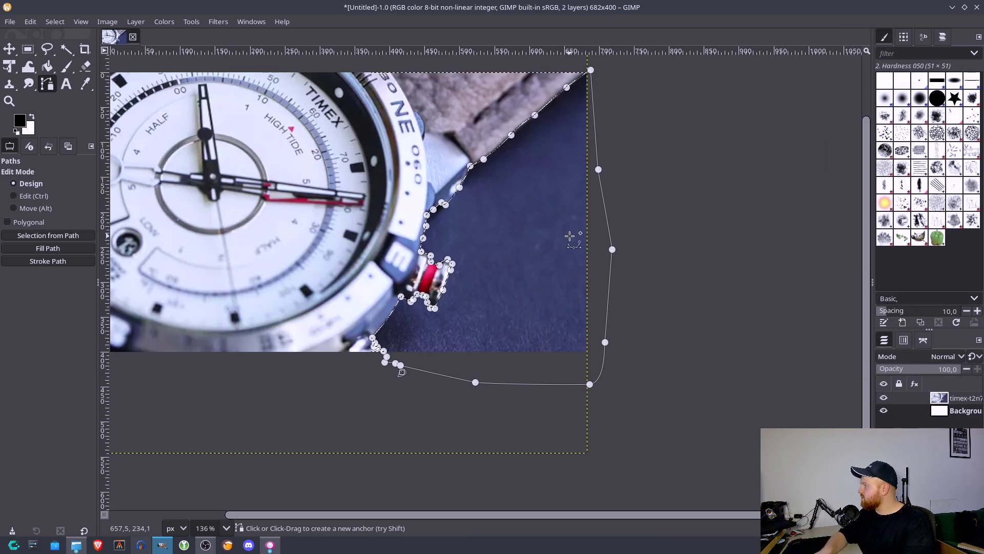
Mask the watch photo layer with a layer mask initialized to Selection, and clear the selection.
{"action": "left_click", "coordinate": [962, 530]}
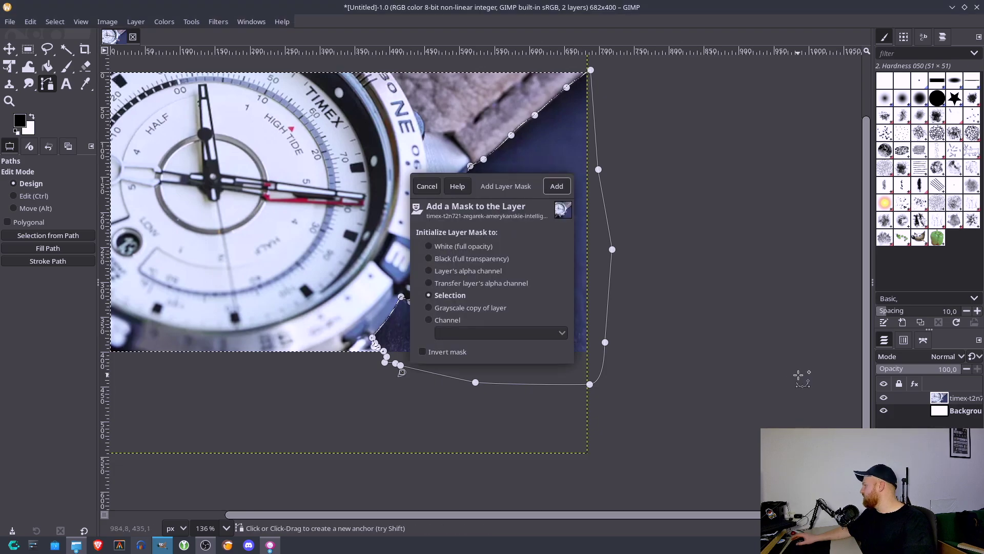
{"action": "left_click", "coordinate": [556, 186]}
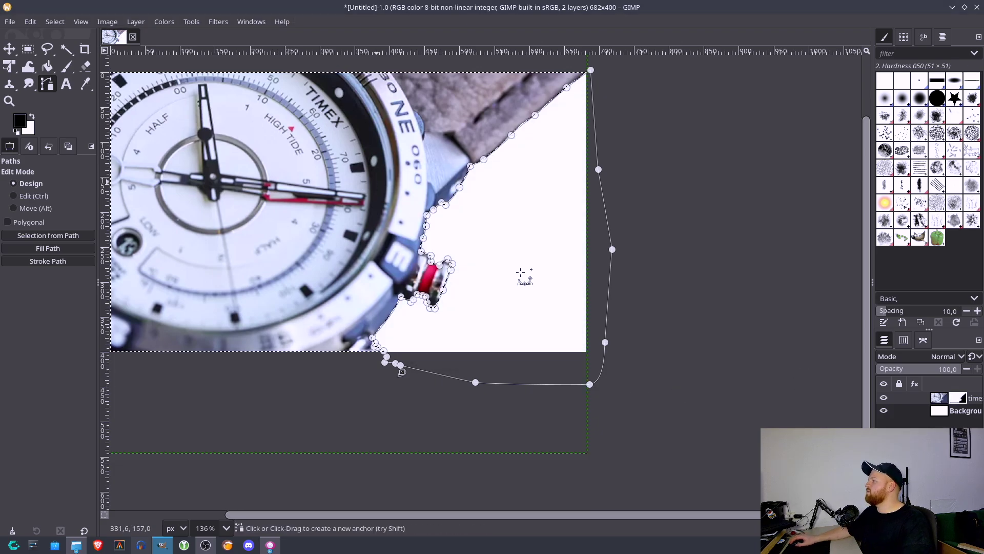
{"action": "key", "text": "m"}
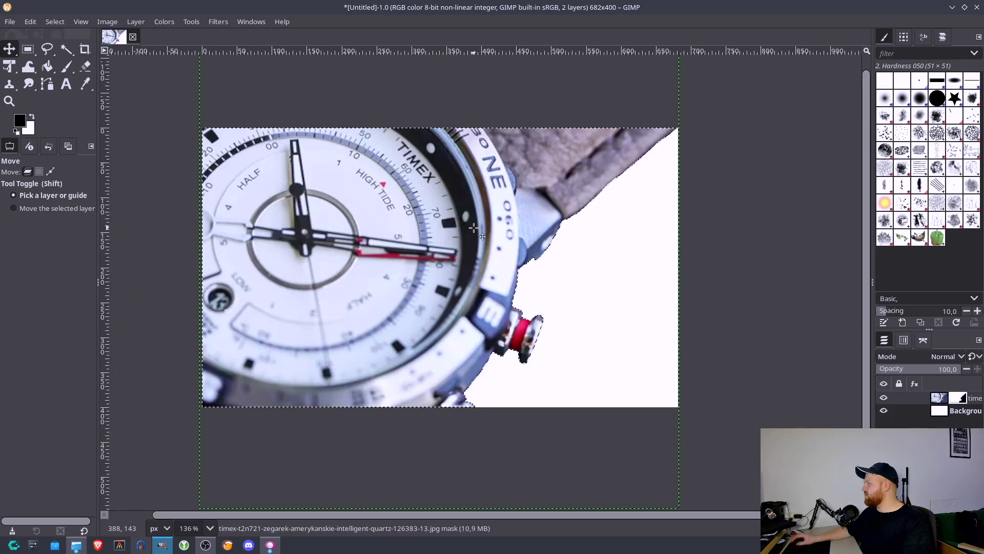
{"action": "key", "text": "ctrl+shift+a"}
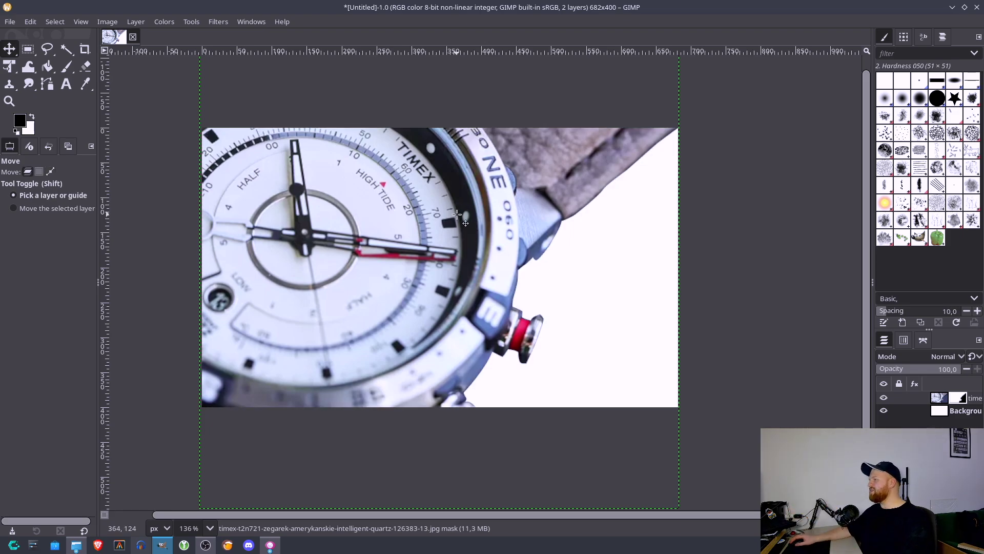
{"action": "left_click_drag", "start_coordinate": [457, 215], "coordinate": [474, 235]}
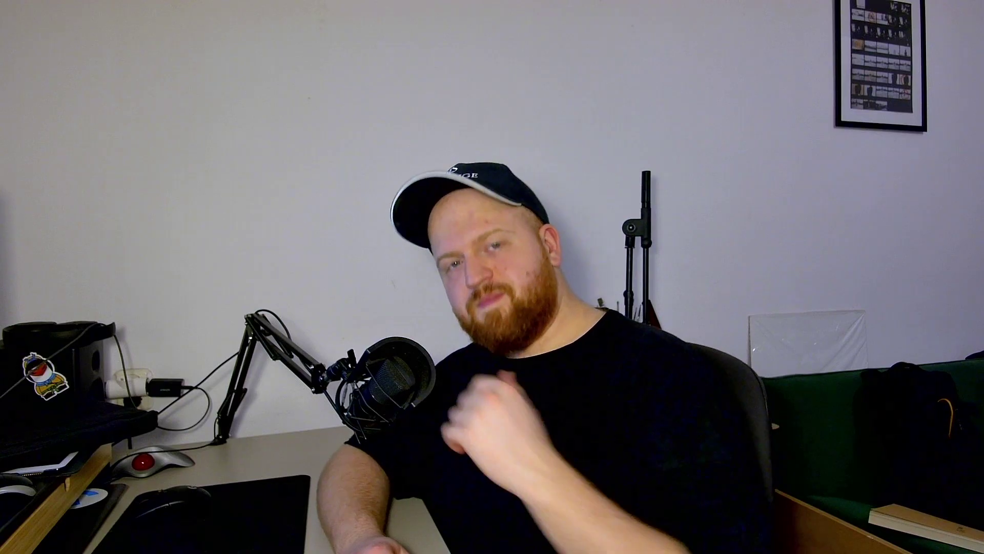
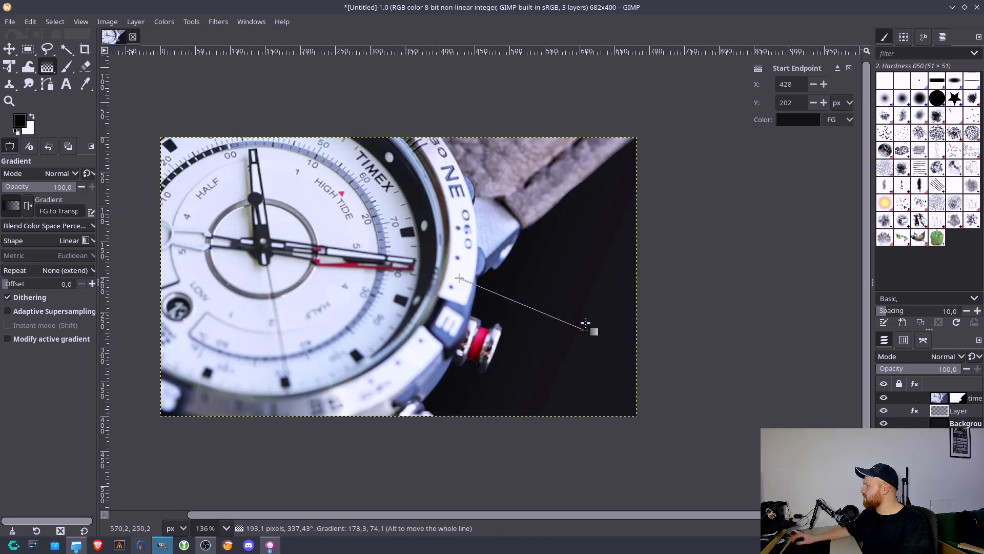
Stretch the linear FG to Transparent gradient on the middle layer from the watch case to beyond the canvas's lower right side and apply it.
{"action": "left_click_drag", "start_coordinate": [584, 326], "coordinate": [585, 331]}
{"action": "left_click_drag", "start_coordinate": [647, 350], "coordinate": [541, 331]}
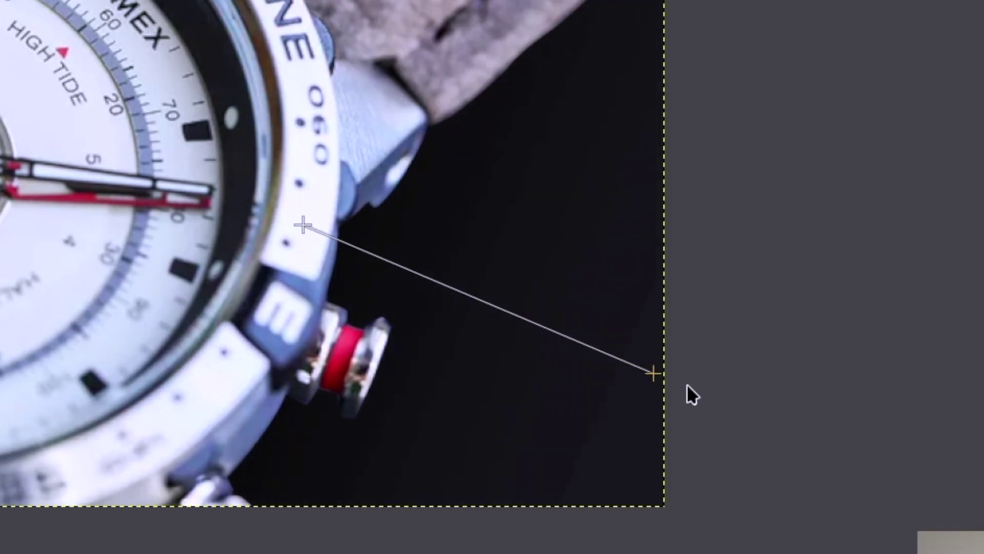
{"action": "left_click_drag", "start_coordinate": [470, 333], "coordinate": [742, 412]}
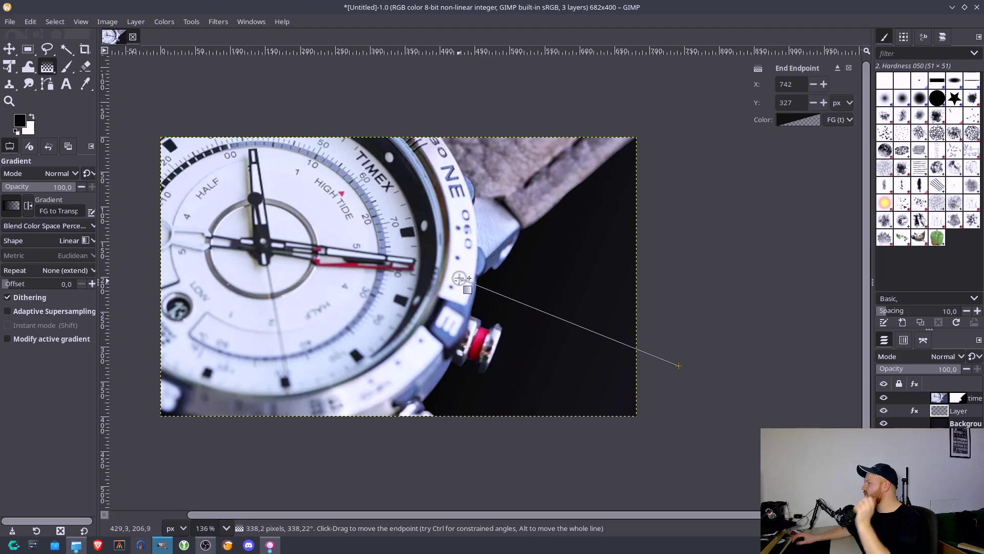
{"action": "mouse_move", "coordinate": [460, 279]}
{"action": "left_mouse_down"}
{"action": "mouse_move", "coordinate": [496, 296]}
{"action": "mouse_move", "coordinate": [501, 281]}
{"action": "mouse_move", "coordinate": [469, 287]}
{"action": "left_mouse_up"}
{"action": "left_click_drag", "start_coordinate": [679, 365], "coordinate": [629, 363]}
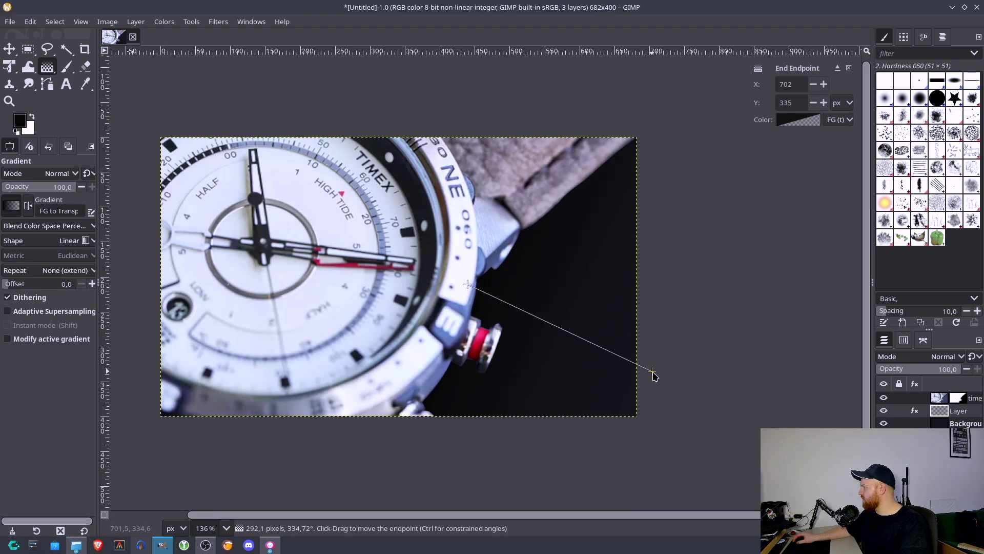
{"action": "key", "text": "m"}
Make the watch photo layer's image active for editing instead of the gradient layer.
{"action": "left_click", "coordinate": [942, 399]}
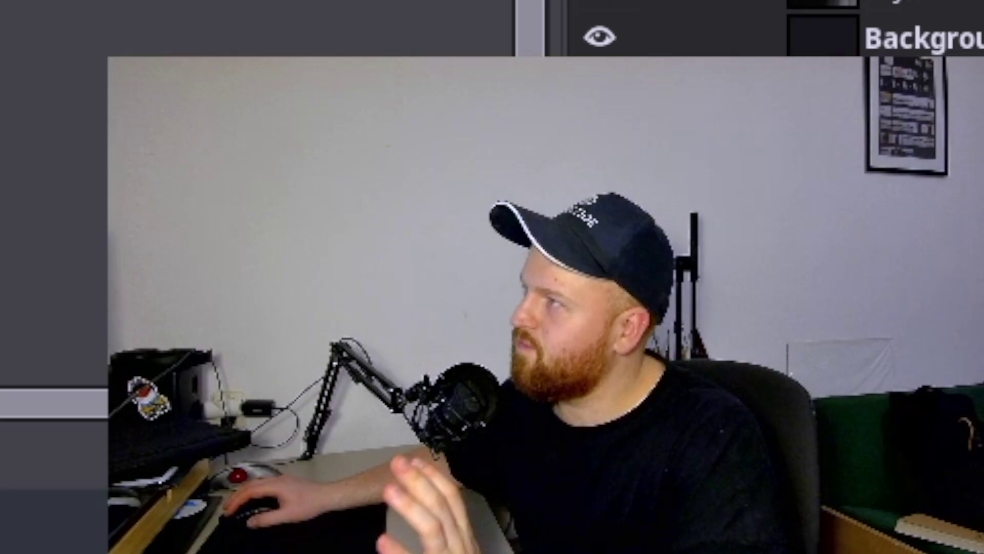
{"action": "left_click", "coordinate": [218, 22]}
{"action": "mouse_move", "coordinate": [199, 16]}
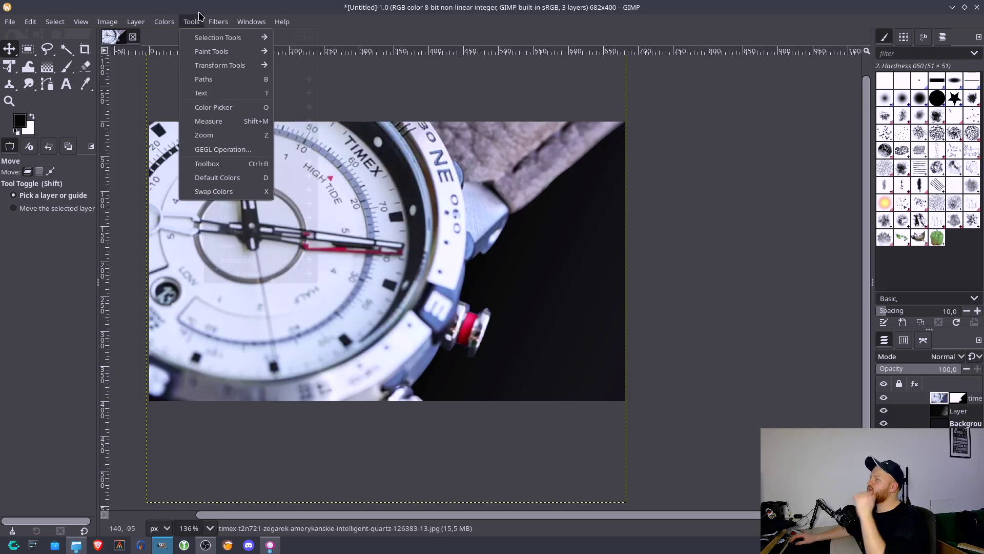
{"action": "mouse_move", "coordinate": [251, 21]}
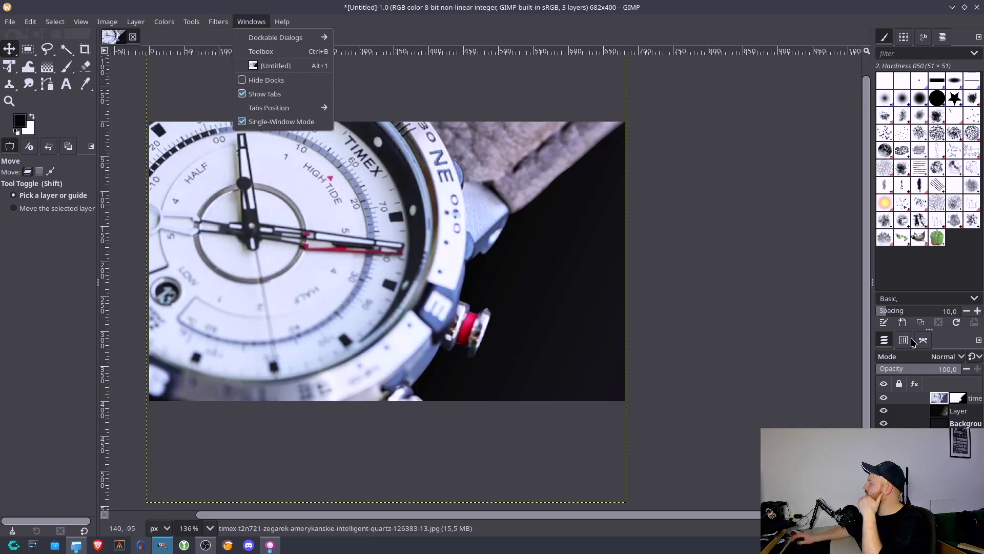
{"action": "left_click", "coordinate": [929, 389]}
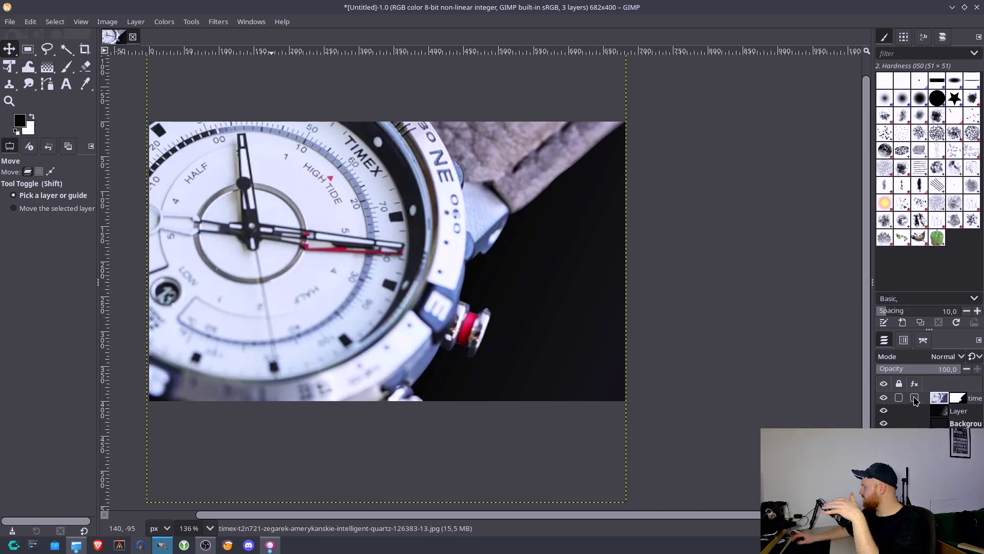
{"action": "right_click", "coordinate": [936, 398]}
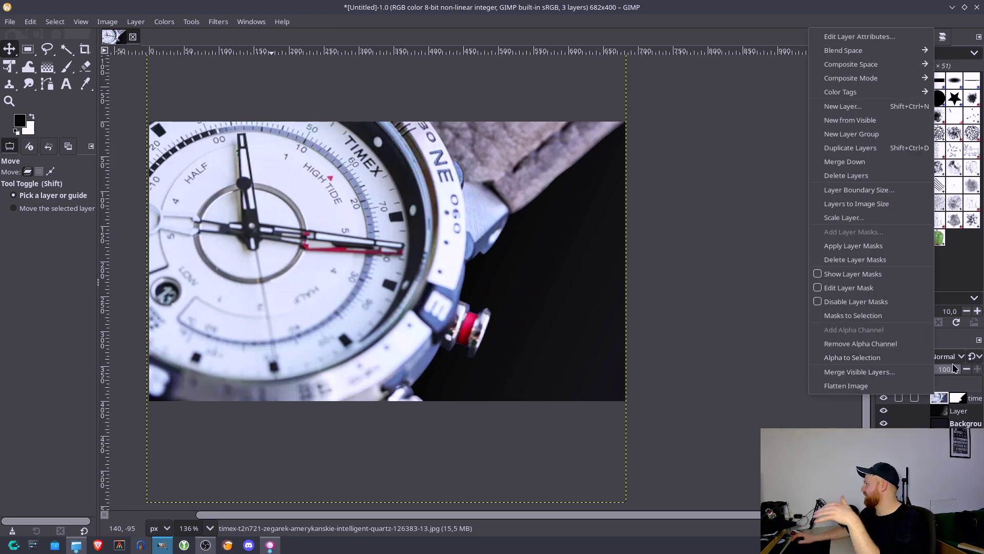
{"action": "left_click", "coordinate": [262, 34]}
{"action": "left_click", "coordinate": [218, 22]}
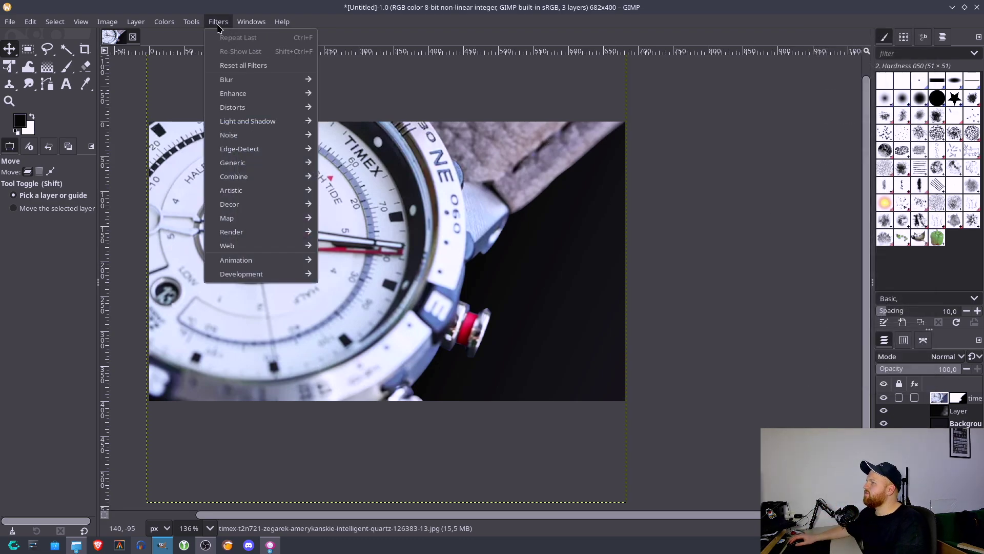
{"action": "mouse_move", "coordinate": [261, 176]}
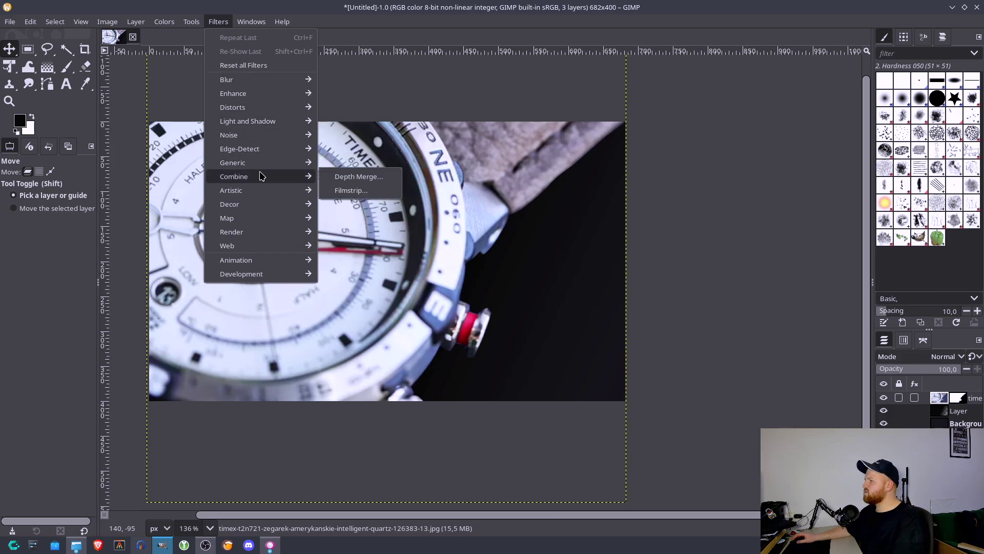
{"action": "mouse_move", "coordinate": [229, 204]}
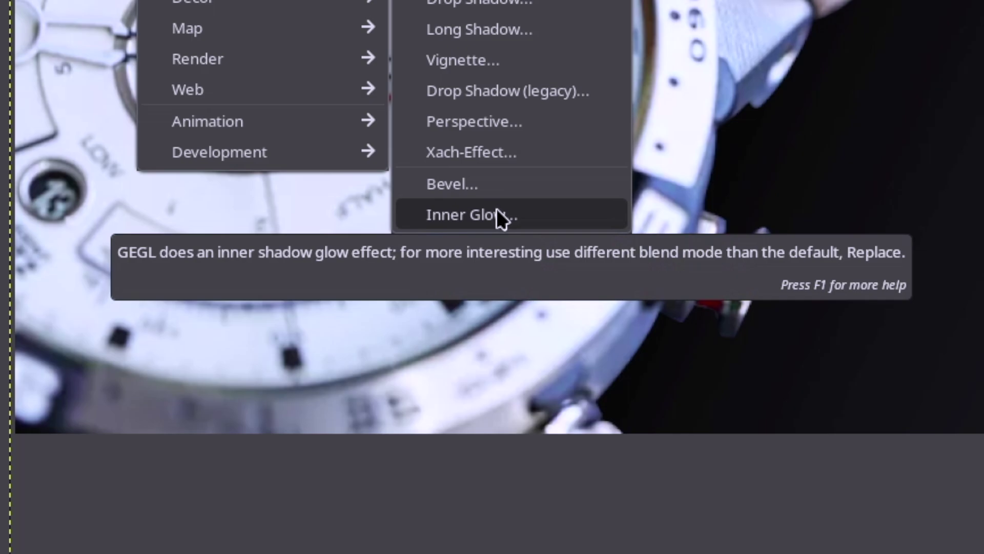
{"action": "left_click", "coordinate": [497, 210]}
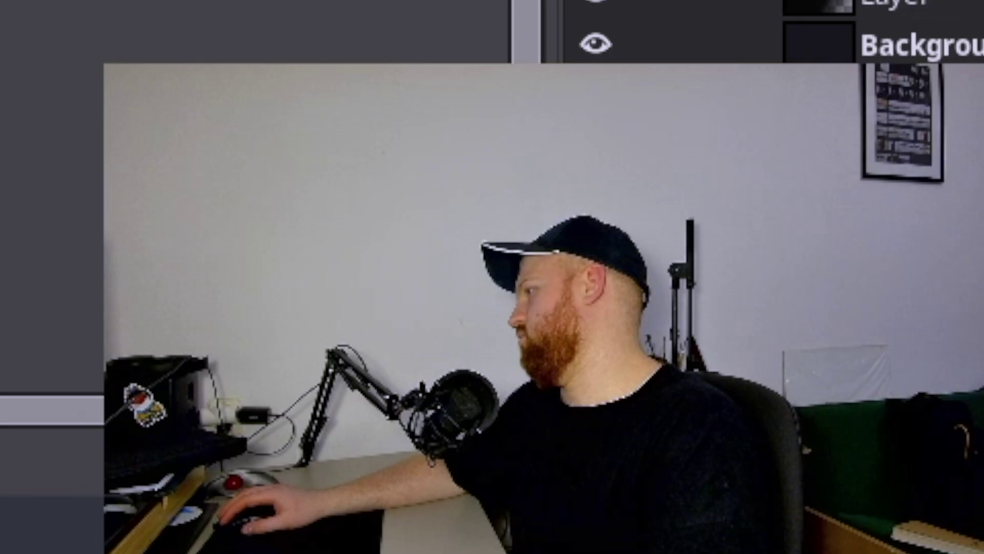
{"action": "left_click_drag", "start_coordinate": [497, 177], "coordinate": [759, 179]}
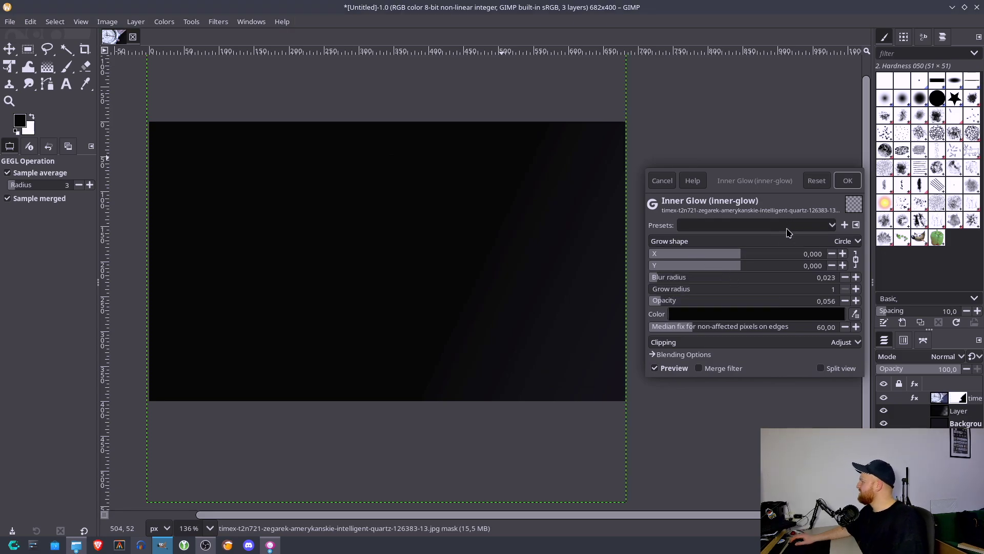
{"action": "left_click", "coordinate": [654, 277]}
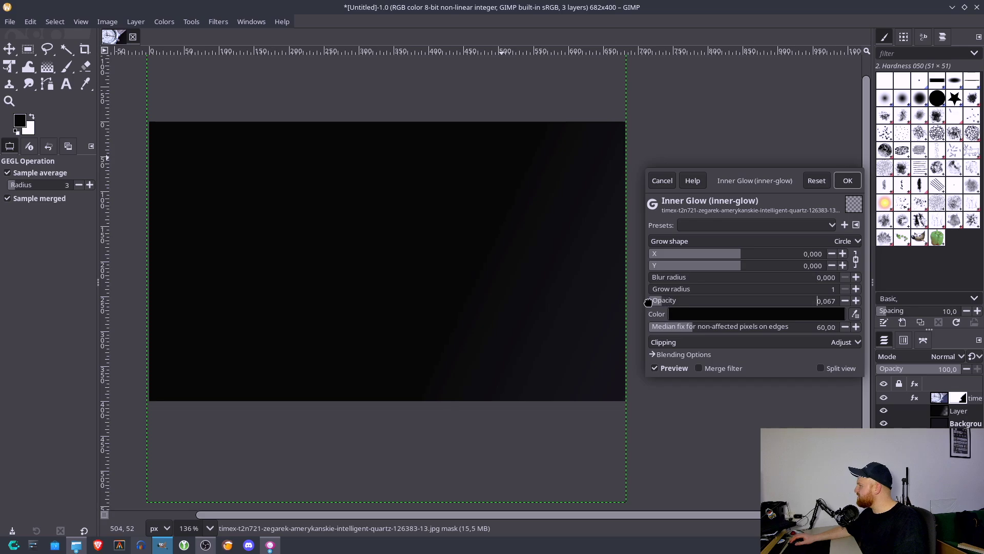
{"action": "key", "text": "Escape"}
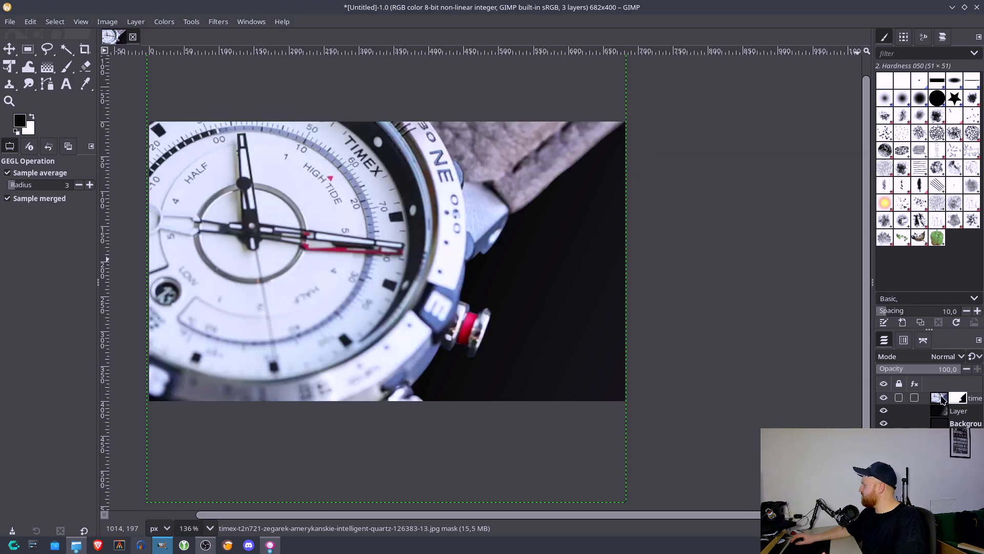
{"action": "left_click", "coordinate": [217, 22]}
{"action": "mouse_move", "coordinate": [264, 164]}
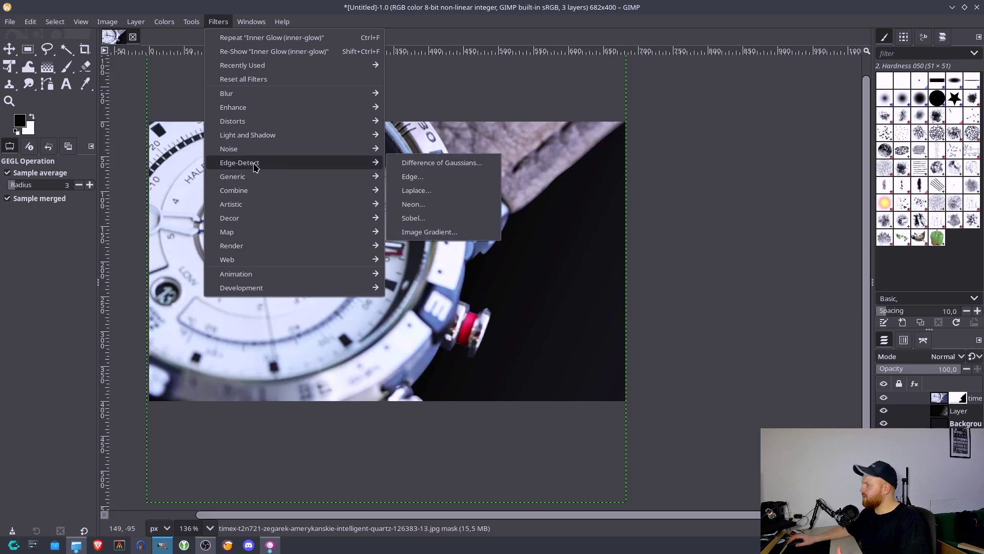
{"action": "key", "text": "Escape"}
Add a transparent 682 × 400 px layer above the watch photo layer.
{"action": "left_click", "coordinate": [915, 397]}
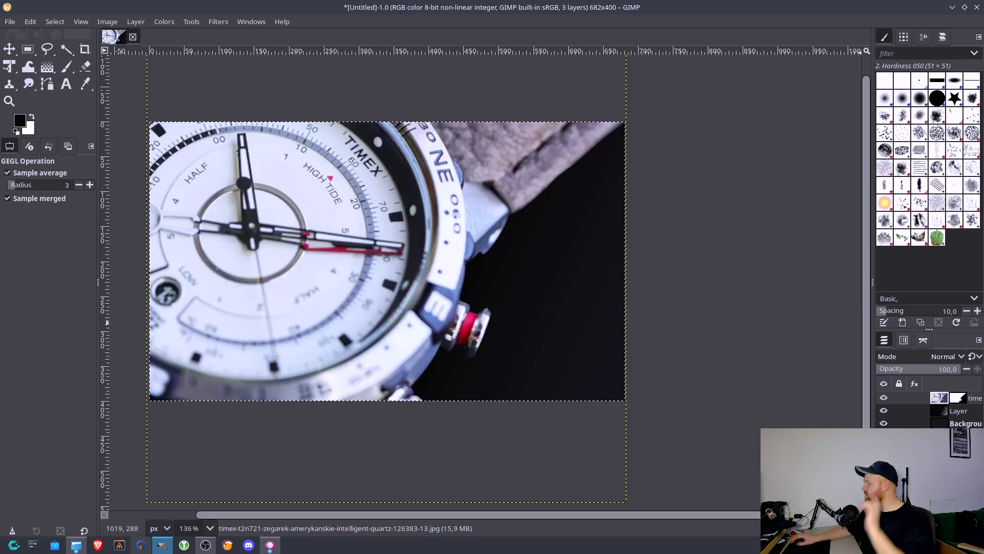
{"action": "key", "text": "shift+ctrl+n"}
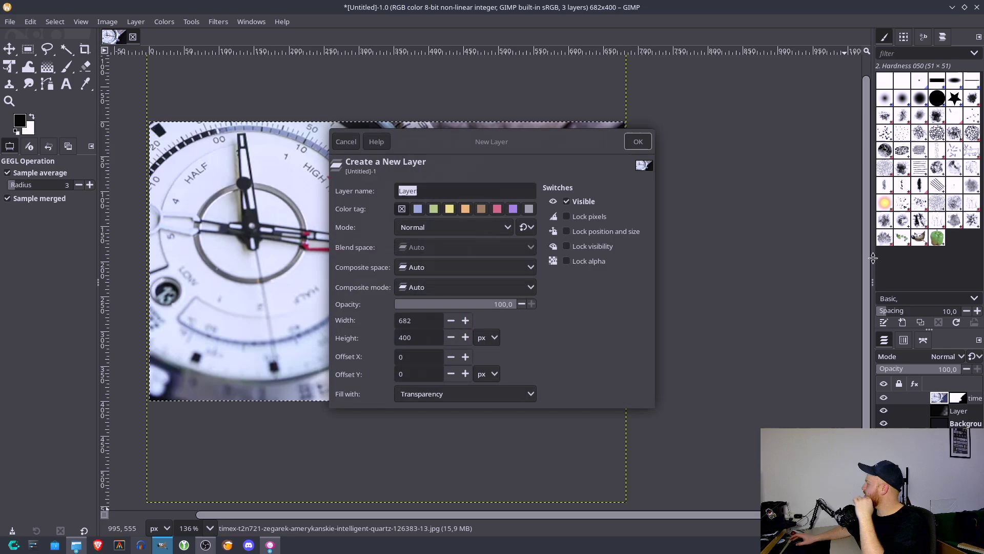
{"action": "left_click", "coordinate": [638, 142]}
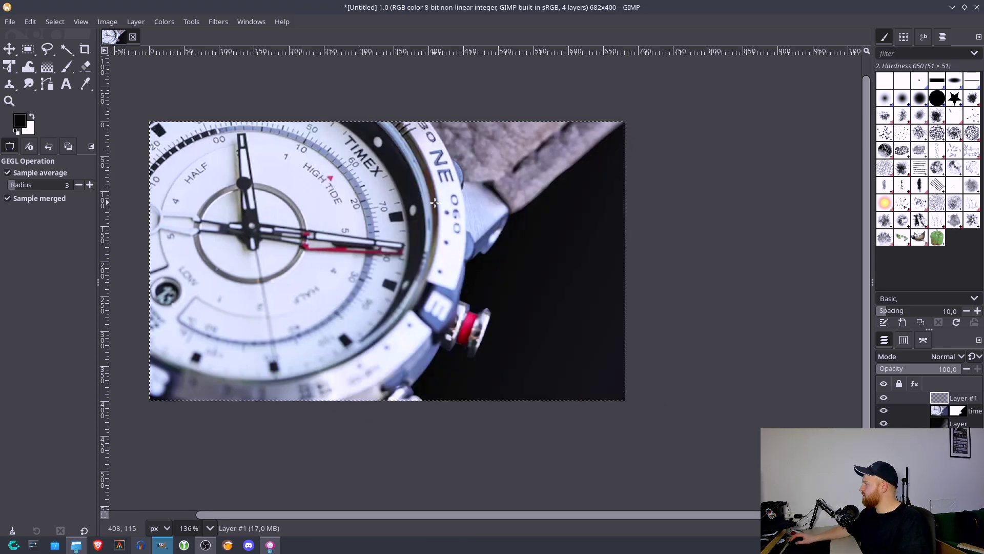
Try to copy the watch photo's layer mask and paste it as a separate layer.
{"action": "key", "text": "ctrl+d"}
{"action": "left_click", "coordinate": [964, 410]}
{"action": "key", "text": "ctrl+c"}
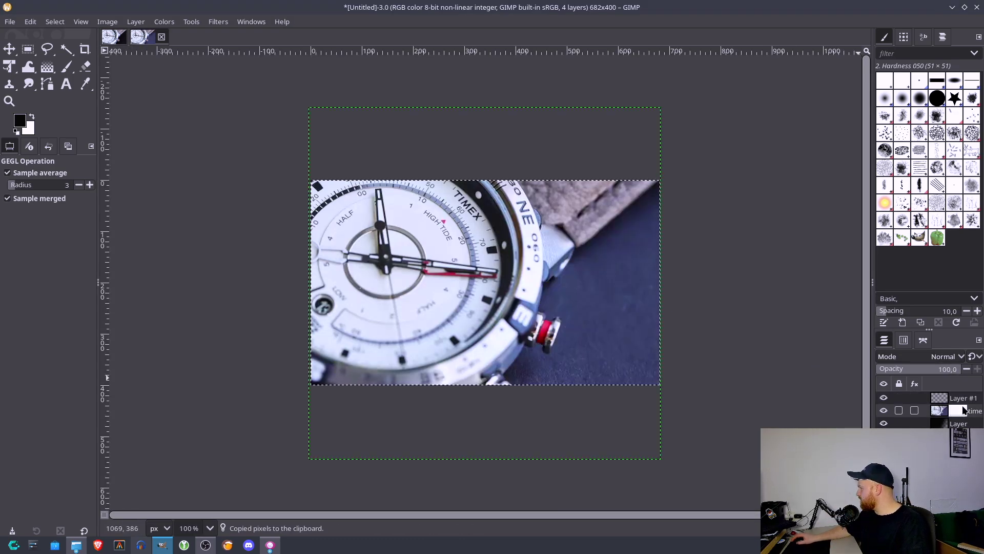
{"action": "key", "text": "ctrl+v"}
{"action": "left_click", "coordinate": [965, 404]}
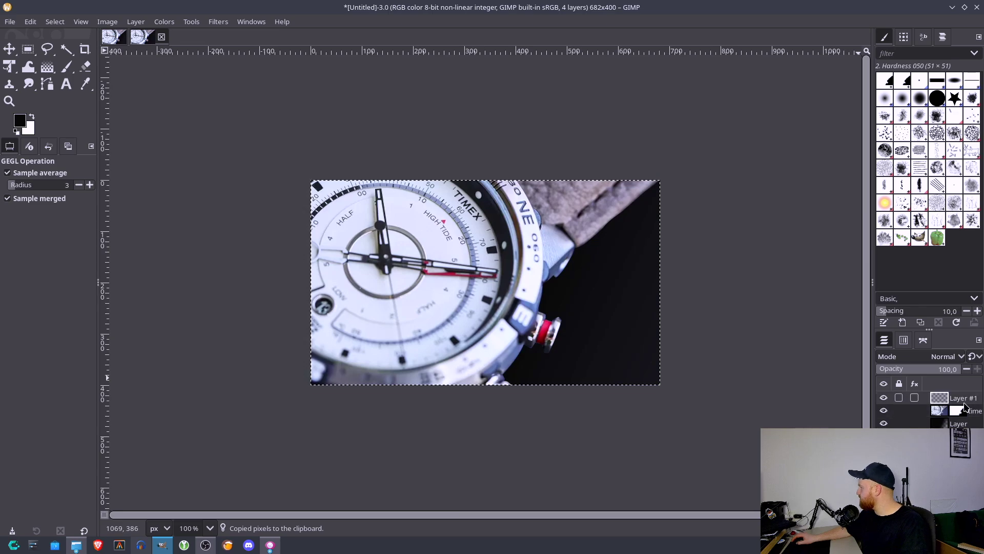
{"action": "key", "text": "ctrl+v"}
{"action": "mouse_move", "coordinate": [945, 400]}
{"action": "left_mouse_down"}
{"action": "mouse_move", "coordinate": [959, 397]}
{"action": "mouse_move", "coordinate": [938, 410]}
{"action": "mouse_move", "coordinate": [955, 397]}
{"action": "left_mouse_up"}
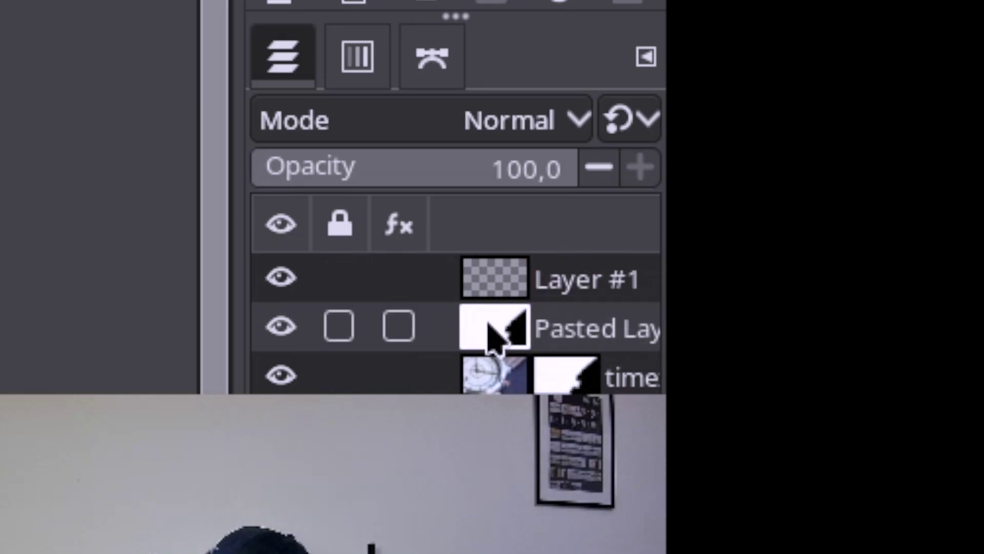
{"action": "left_click_drag", "start_coordinate": [553, 279], "coordinate": [548, 287]}
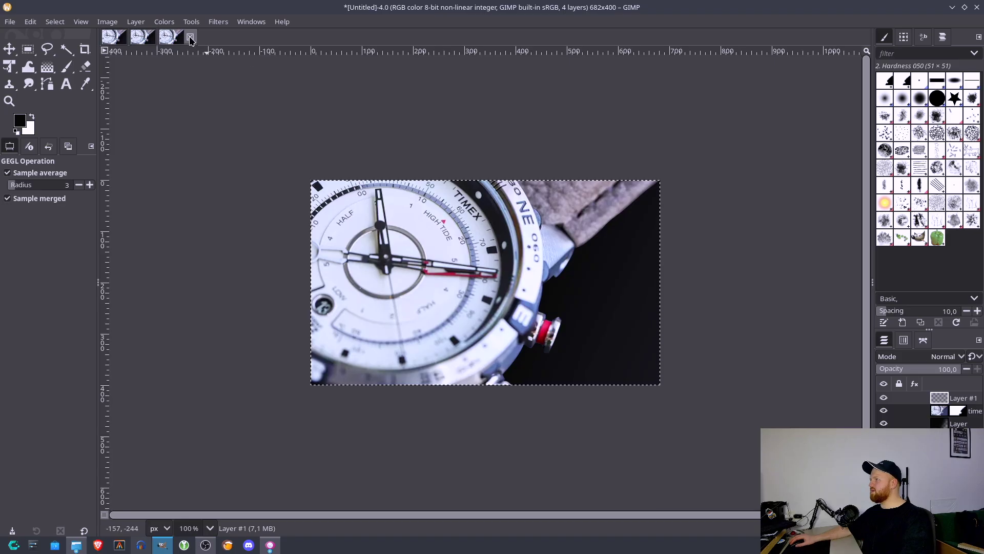
Clear the selection around the canvas in the duplicated image.
{"action": "key", "text": "ctrl+w"}
{"action": "key", "text": "ctrl+d"}
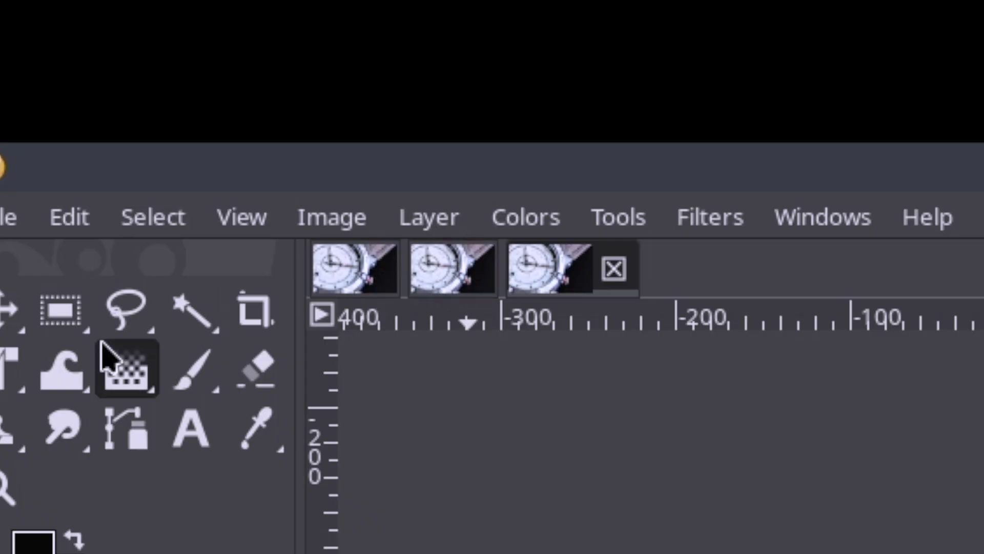
{"action": "key", "text": "ctrl+shift+a"}
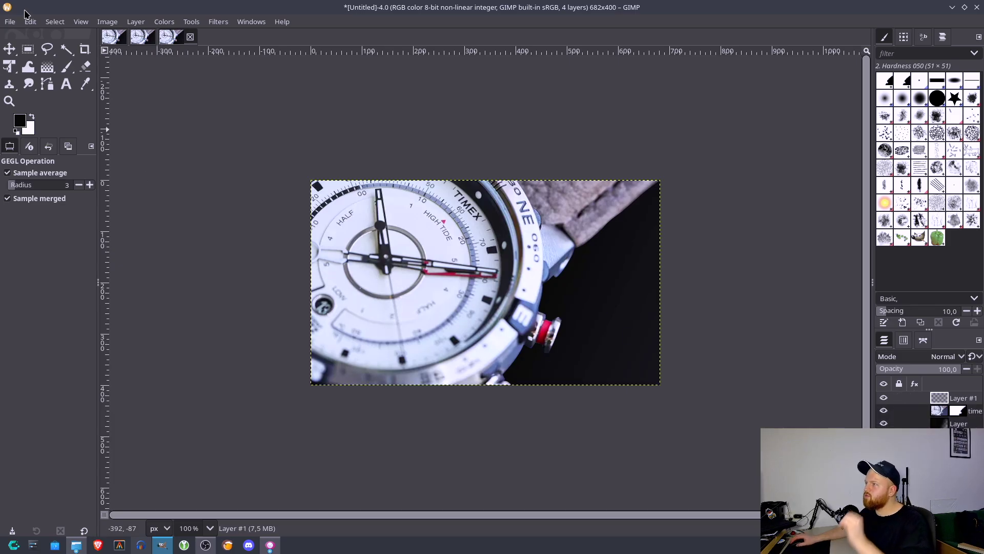
Set up the Paintbrush with the Hardness 050 brush at hardness 0, size 65 and opacity 40.
{"action": "left_click", "coordinate": [67, 67]}
{"action": "left_click", "coordinate": [11, 206]}
{"action": "left_click", "coordinate": [62, 203]}
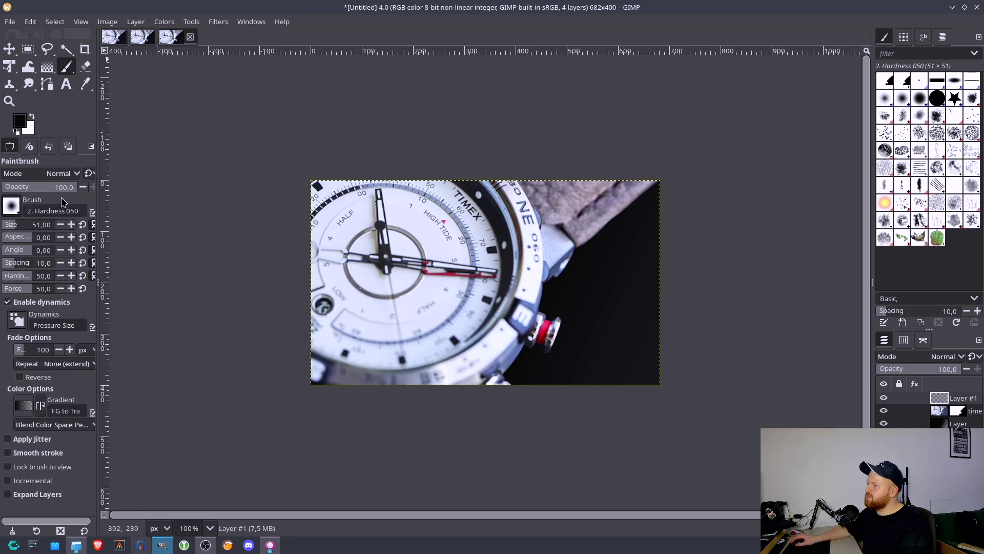
{"action": "left_click", "coordinate": [2, 273]}
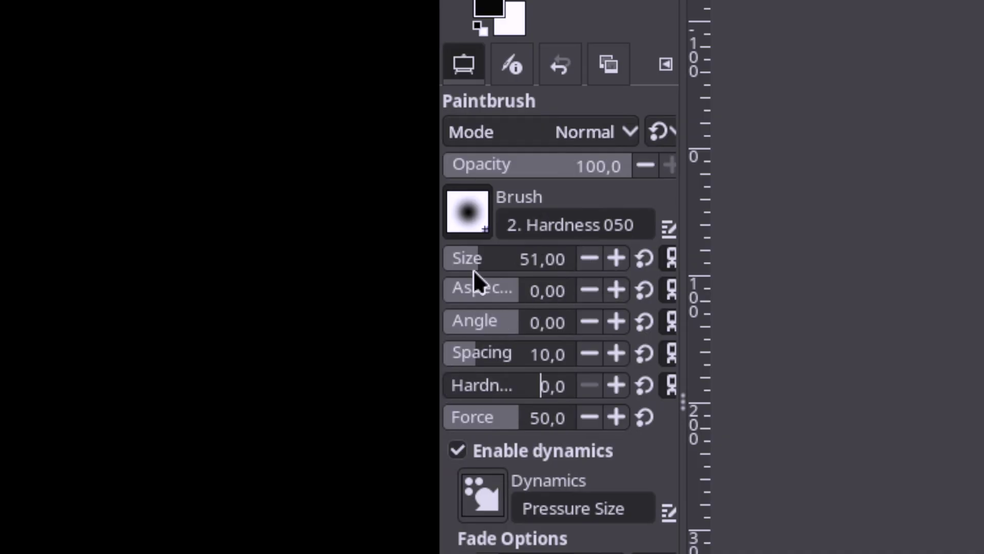
{"action": "left_click_drag", "start_coordinate": [473, 269], "coordinate": [504, 262]}
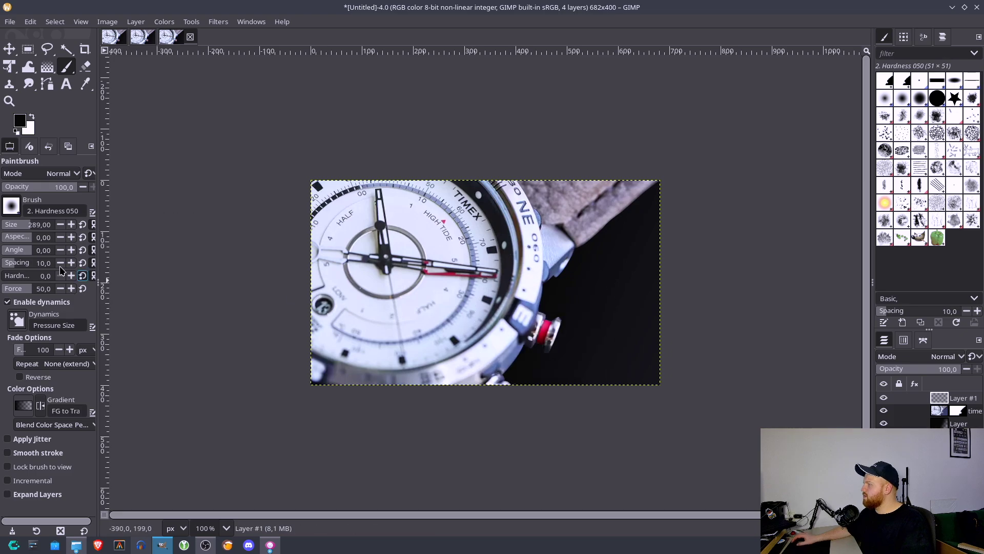
{"action": "left_click", "coordinate": [566, 393]}
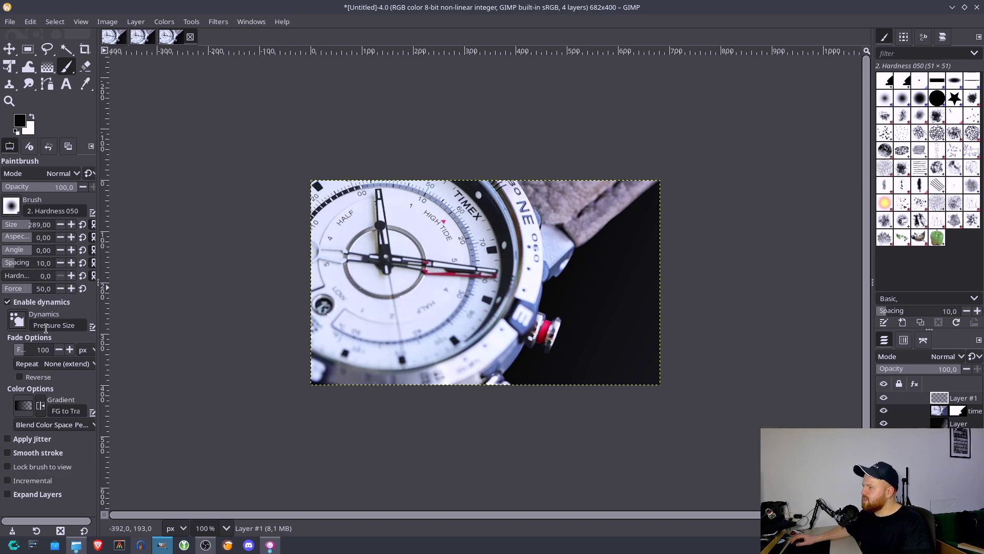
{"action": "left_click", "coordinate": [12, 188]}
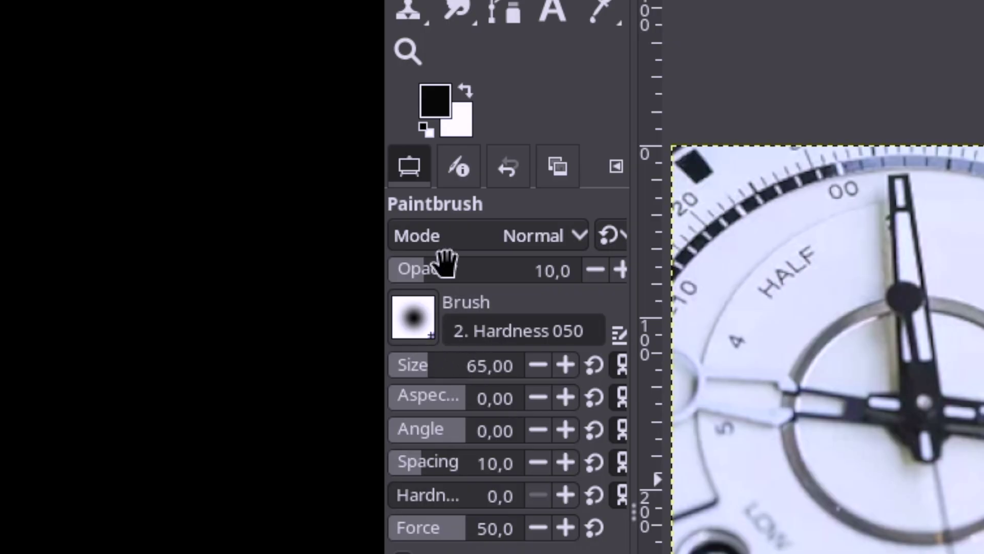
{"action": "left_click_drag", "start_coordinate": [443, 262], "coordinate": [465, 264]}
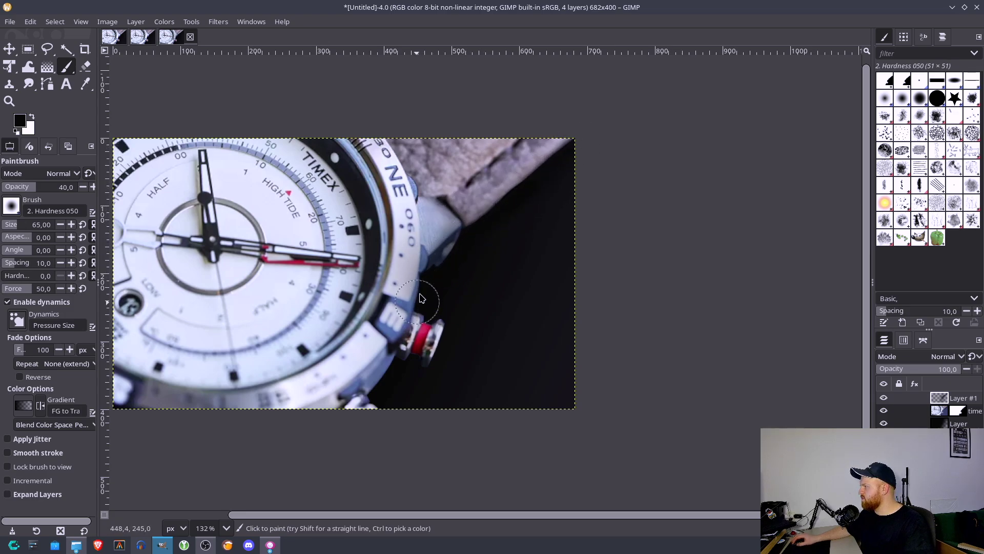
Paint soft black shading along the watch case's edge around the crown on the new empty layer.
{"action": "left_click_drag", "start_coordinate": [419, 315], "coordinate": [423, 378]}
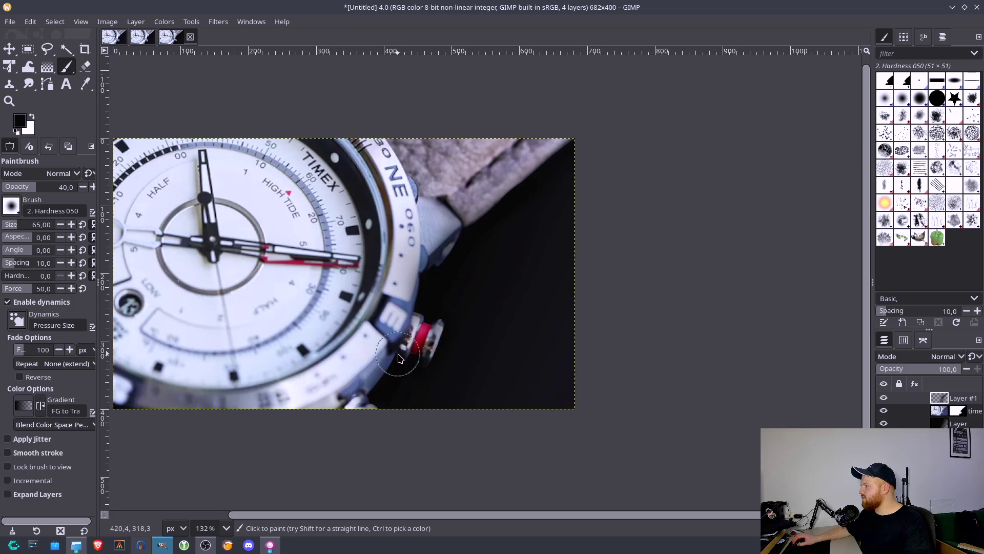
{"action": "scroll", "coordinate": [521, 228], "scroll_direction": "left", "scroll_amount": 5}
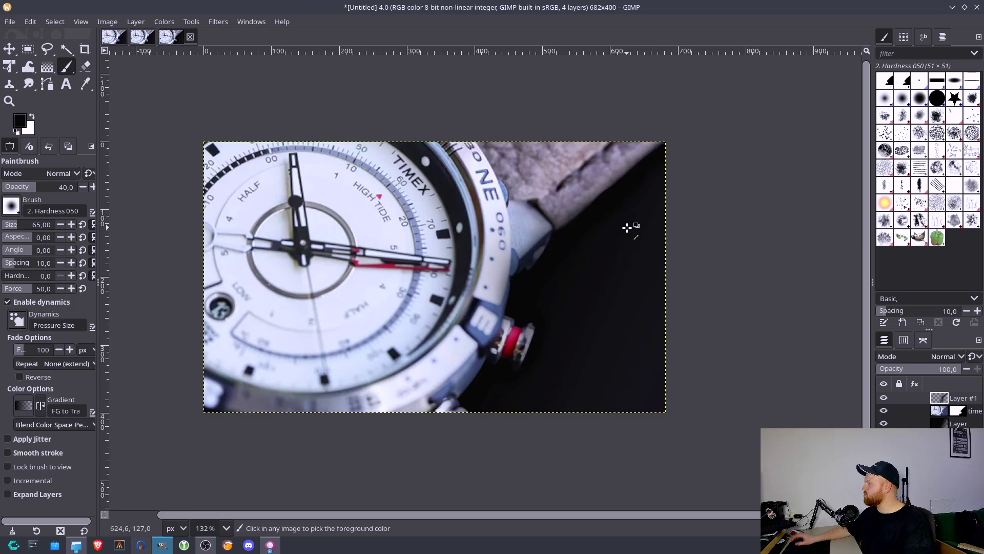
{"action": "scroll", "coordinate": [628, 228], "scroll_direction": "down", "scroll_amount": 1}
Add another layer and darken the dial with a black FG to Transparent gradient running from left of the canvas to the case near the crown.
{"action": "key", "text": "shift+ctrl+n"}
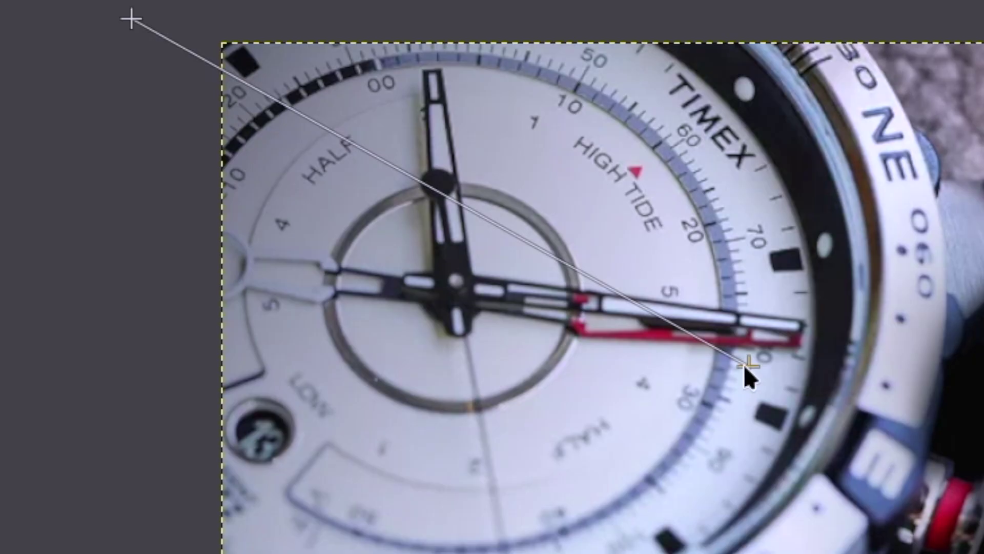
{"action": "left_click_drag", "start_coordinate": [747, 373], "coordinate": [816, 440]}
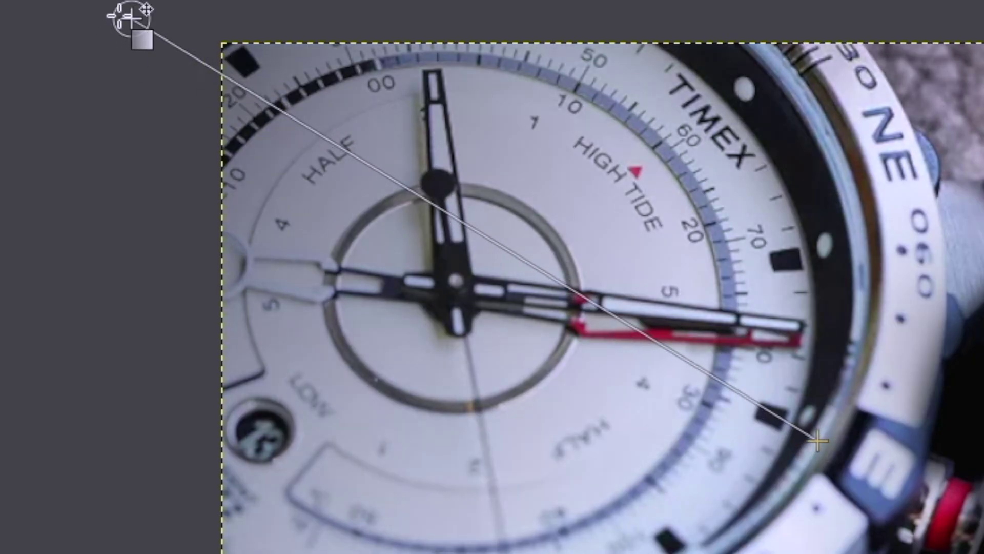
{"action": "left_click_drag", "start_coordinate": [134, 20], "coordinate": [127, 164]}
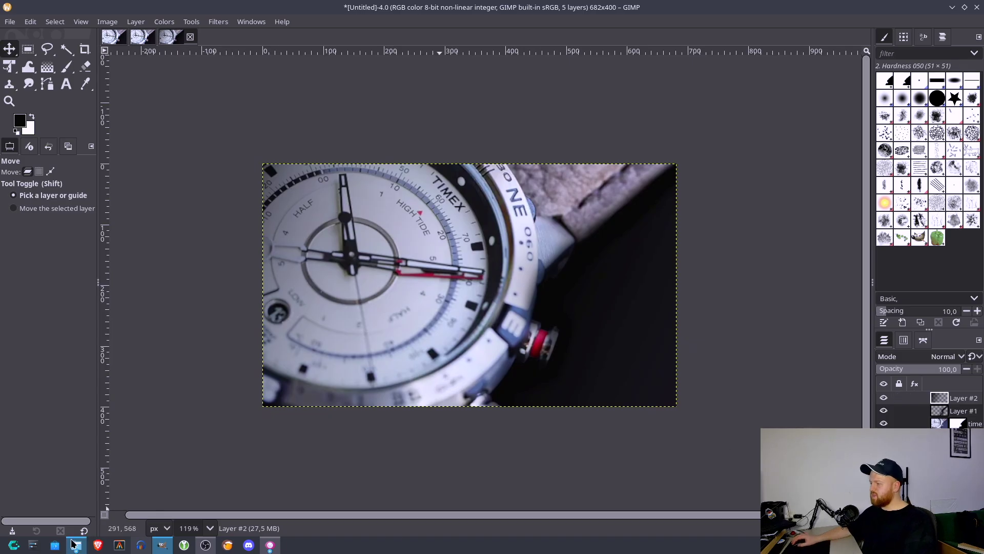
Import the green-lit watch photo timex-t2n721-intelligent-quartz-zegarek-meski-126461-15.jpg from the Graphic Project folder as a new layer.
{"action": "left_click", "coordinate": [75, 545]}
{"action": "left_click_drag", "start_coordinate": [541, 196], "coordinate": [385, 238]}
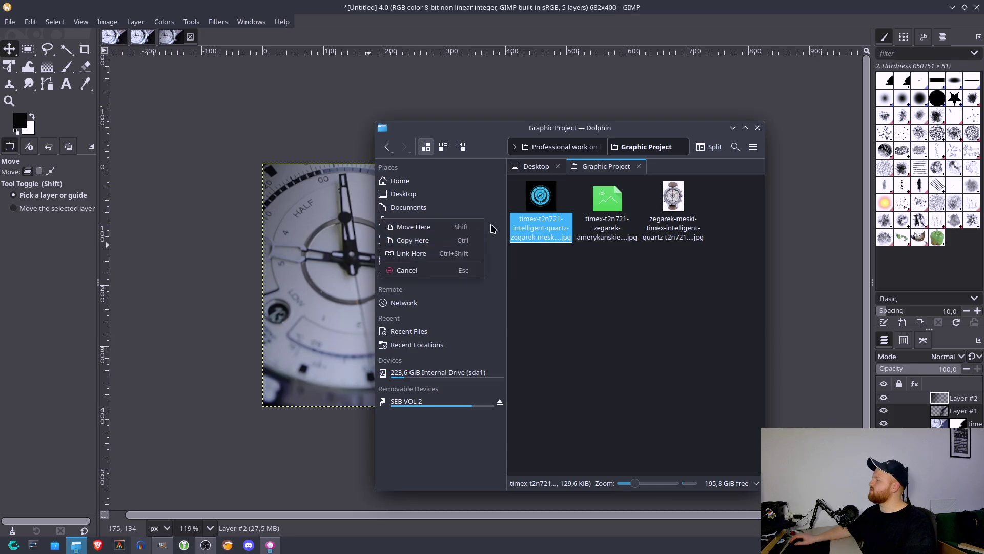
{"action": "key", "text": "Escape"}
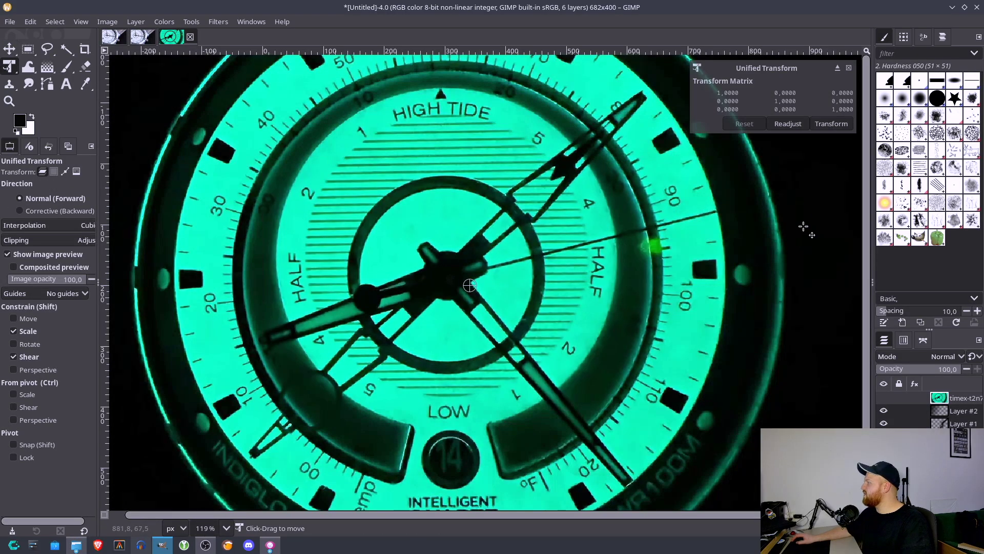
Scale the green watch layer to about 38% over the canvas's right part and lower it beneath the white watch photo layer.
{"action": "scroll", "coordinate": [746, 252], "scroll_direction": "down", "scroll_amount": 2}
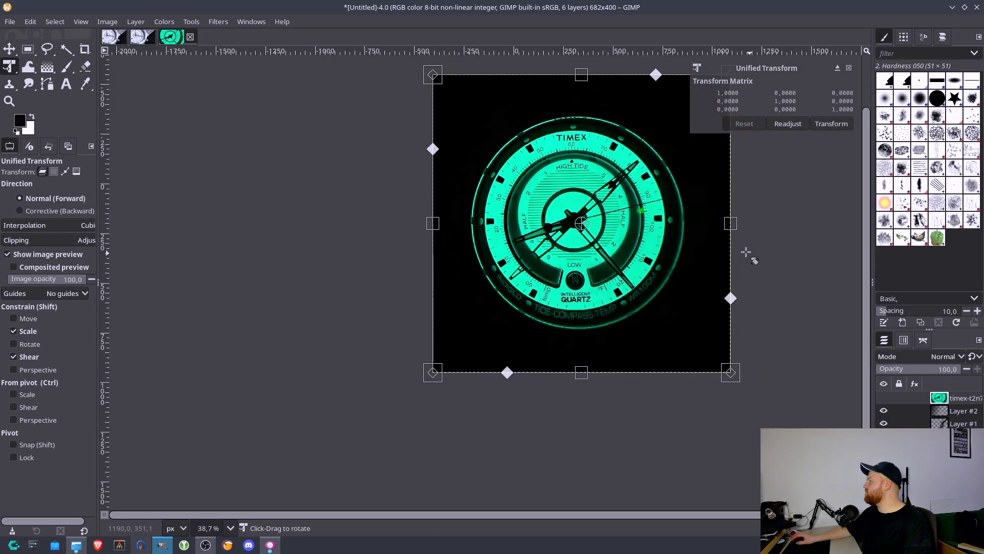
{"action": "left_click_drag", "start_coordinate": [737, 226], "coordinate": [631, 237]}
{"action": "scroll", "coordinate": [609, 239], "scroll_direction": "up", "scroll_amount": 2}
{"action": "left_click_drag", "start_coordinate": [691, 230], "coordinate": [662, 215]}
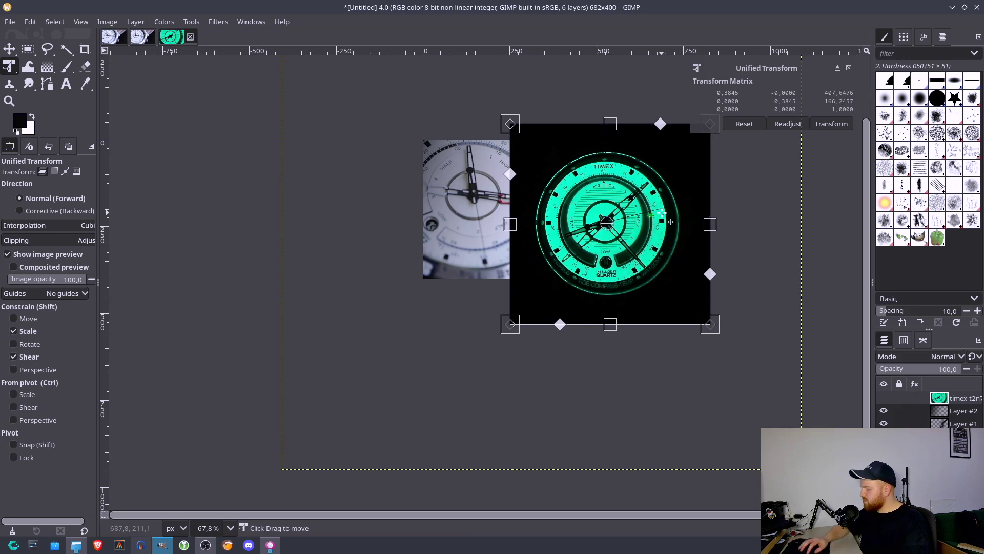
{"action": "key", "text": "Return"}
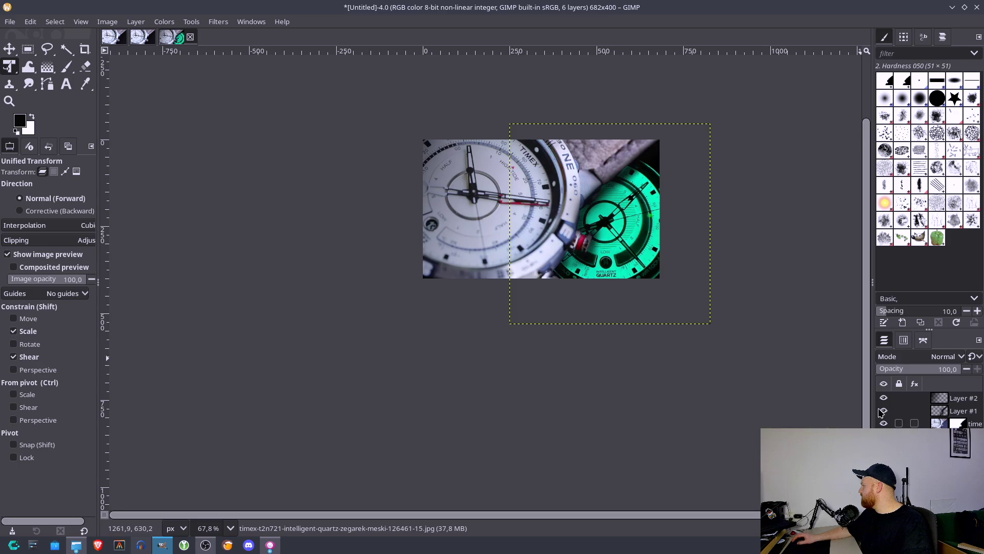
Try the Multiply blend mode on the green watch layer, settle on Screen, and shrink the layer to meet the canvas's right edge.
{"action": "left_click", "coordinate": [947, 356]}
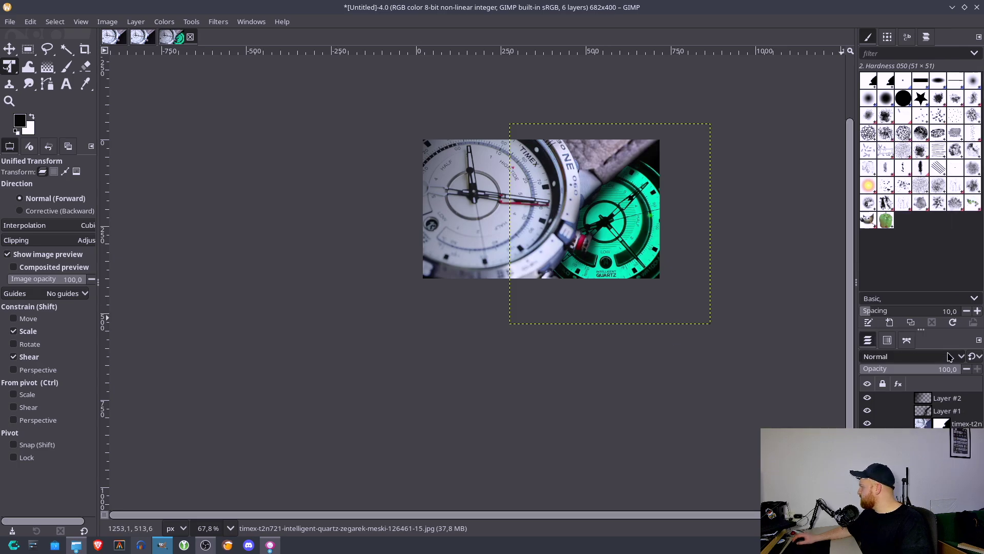
{"action": "scroll", "coordinate": [925, 375], "scroll_direction": "down", "scroll_amount": 2}
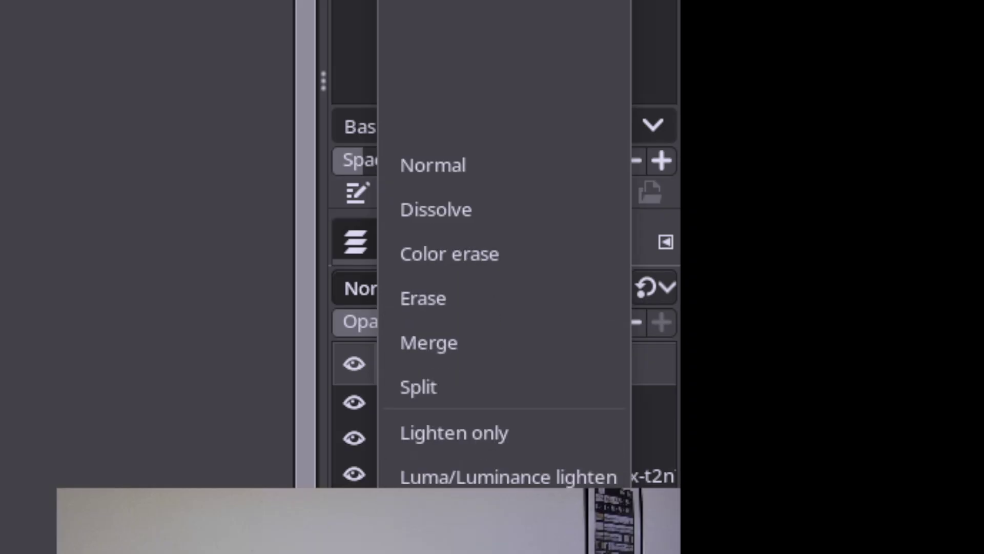
{"action": "scroll", "coordinate": [504, 307], "scroll_direction": "down", "scroll_amount": 4}
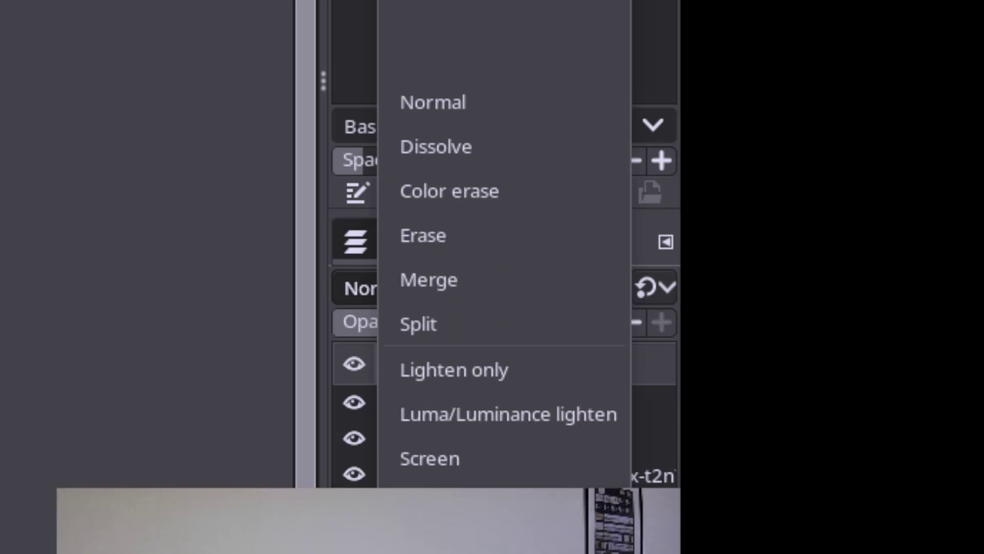
{"action": "left_click", "coordinate": [451, 482]}
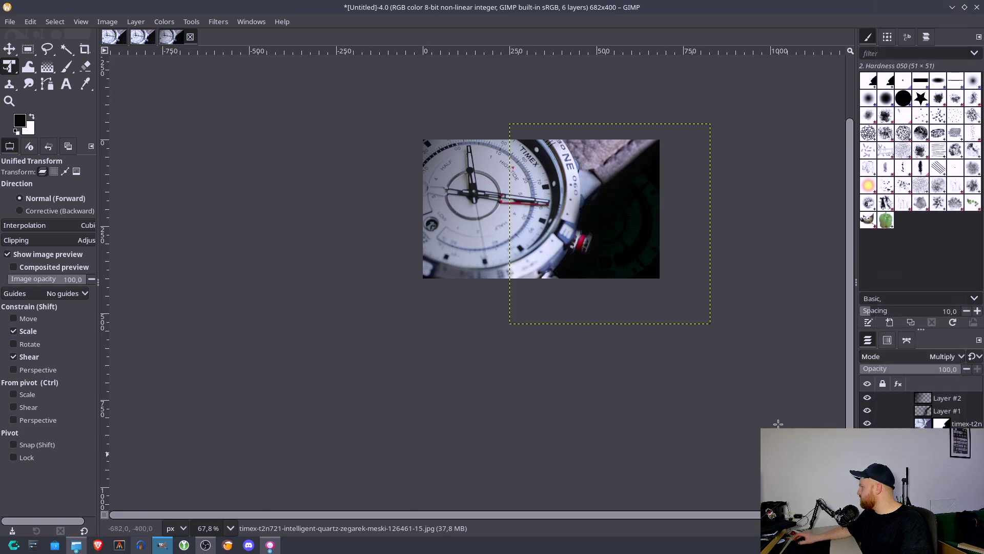
{"action": "left_click", "coordinate": [926, 356]}
{"action": "scroll", "coordinate": [926, 371], "scroll_direction": "down", "scroll_amount": 1}
{"action": "scroll", "coordinate": [912, 256], "scroll_direction": "down", "scroll_amount": 3}
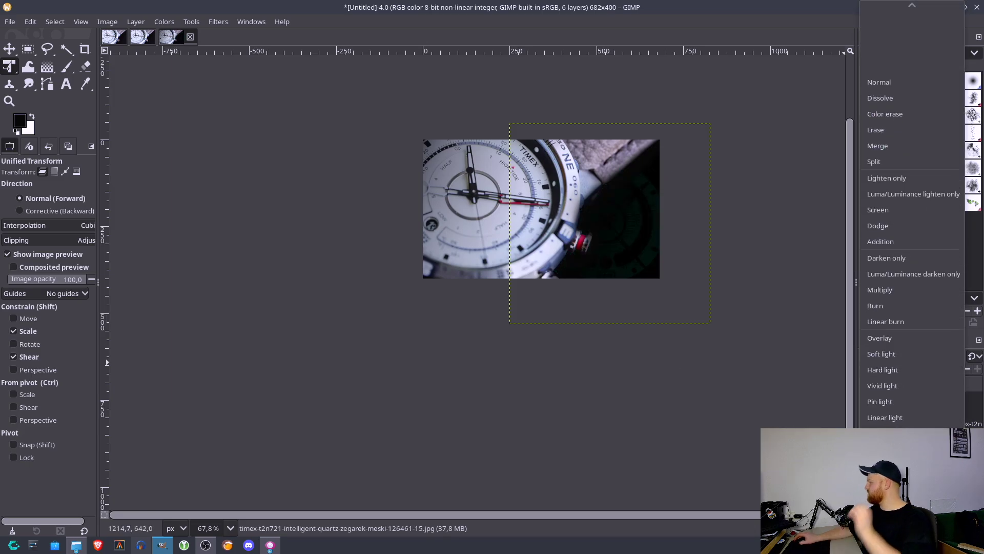
{"action": "left_click", "coordinate": [878, 187]}
{"action": "left_click", "coordinate": [619, 224]}
{"action": "key", "text": "Return"}
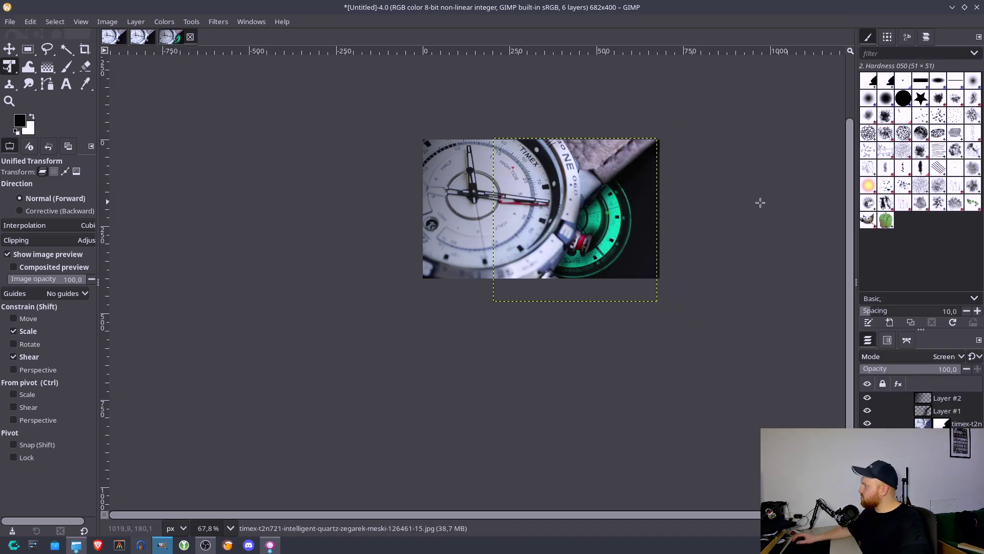
{"action": "left_click", "coordinate": [539, 230]}
{"action": "left_click_drag", "start_coordinate": [539, 230], "coordinate": [550, 218]}
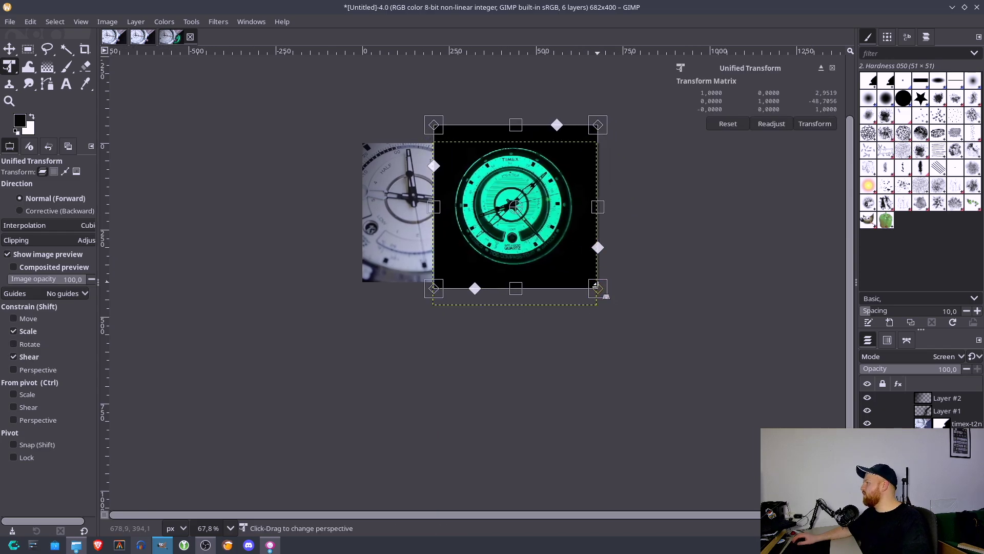
{"action": "left_click_drag", "start_coordinate": [609, 294], "coordinate": [630, 340]}
{"action": "key", "text": "Escape"}
Enlarge the green watch layer proportionally to about 126% and move it slightly up and to the right behind the white watch.
{"action": "left_click", "coordinate": [557, 223]}
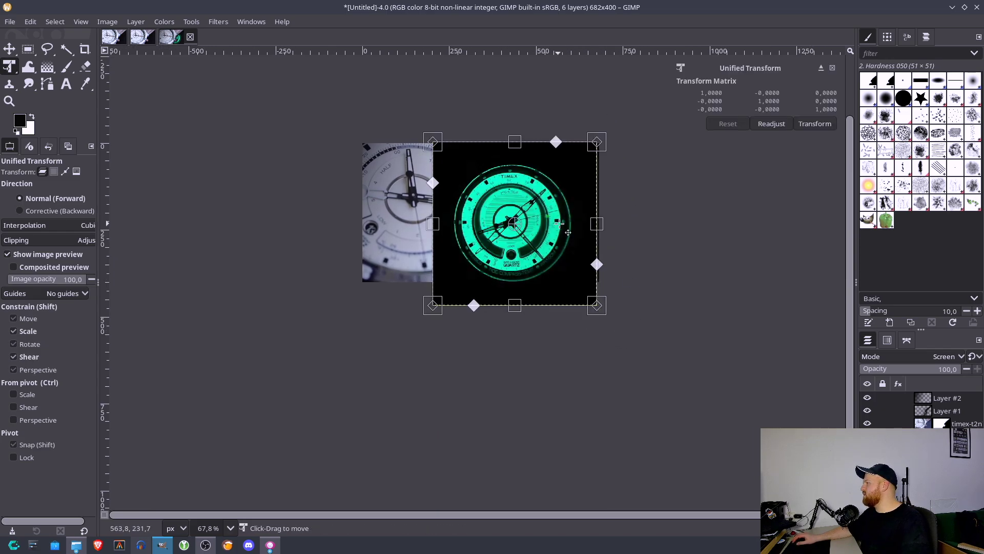
{"action": "left_click_drag", "start_coordinate": [601, 226], "coordinate": [637, 220]}
{"action": "left_click_drag", "start_coordinate": [557, 215], "coordinate": [536, 212]}
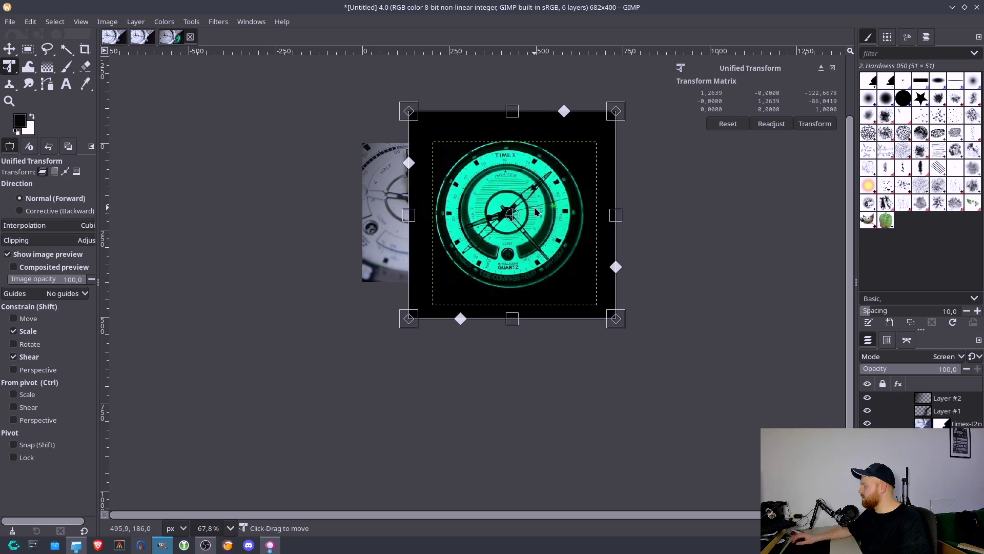
{"action": "key", "text": "Return"}
{"action": "scroll", "coordinate": [486, 218], "scroll_direction": "up", "scroll_amount": 6}
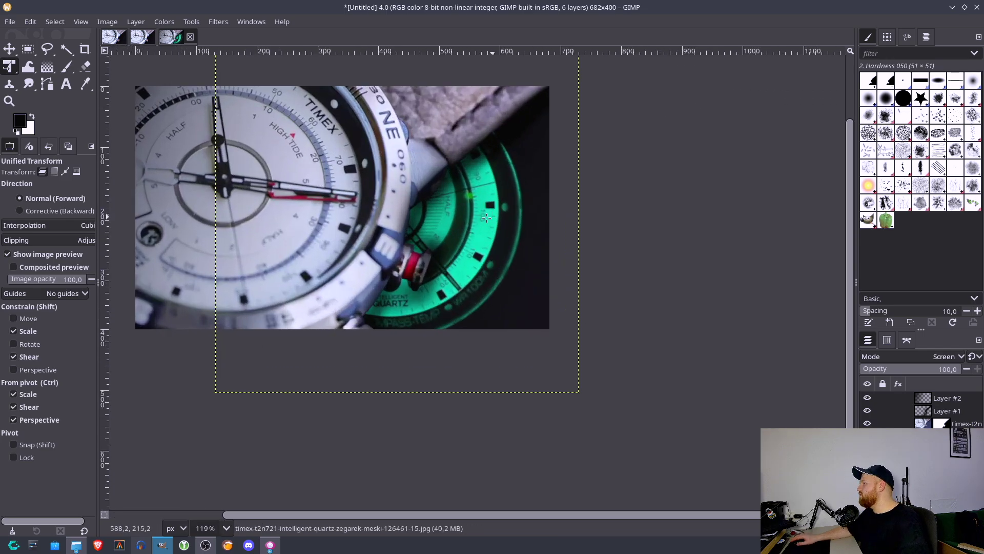
{"action": "key", "text": "m"}
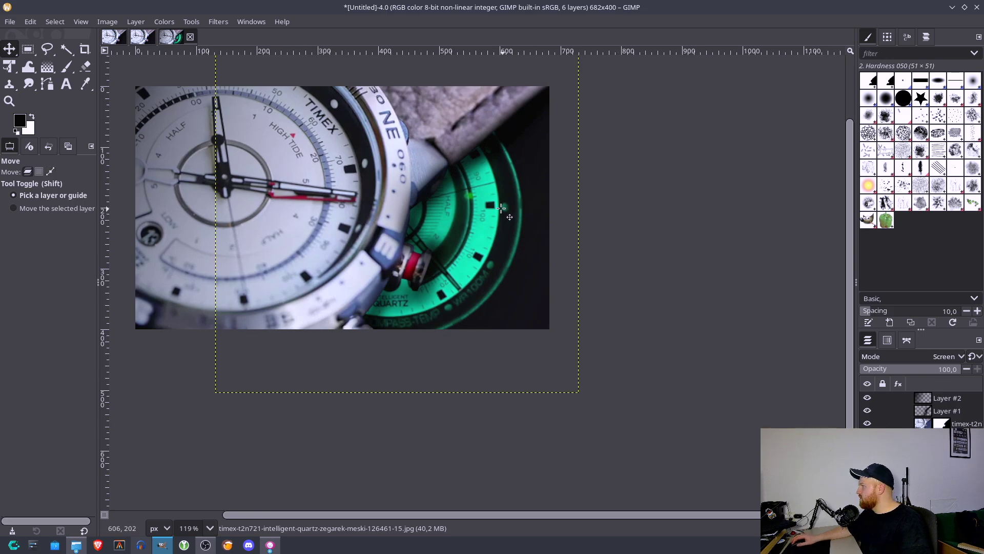
{"action": "left_click_drag", "start_coordinate": [502, 207], "coordinate": [510, 196]}
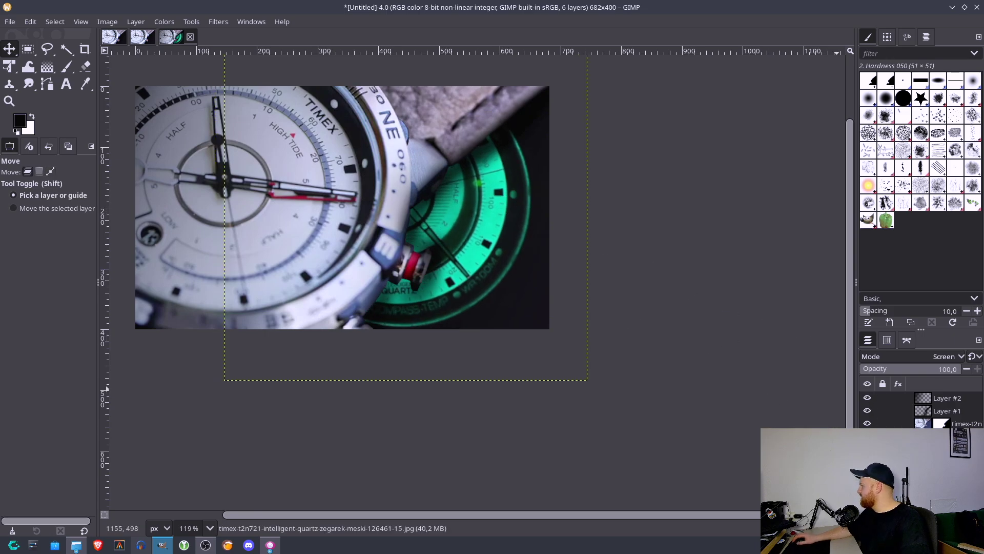
Add a white (full opacity) layer mask to the green watch layer.
{"action": "key", "text": "ctrl+shift+m"}
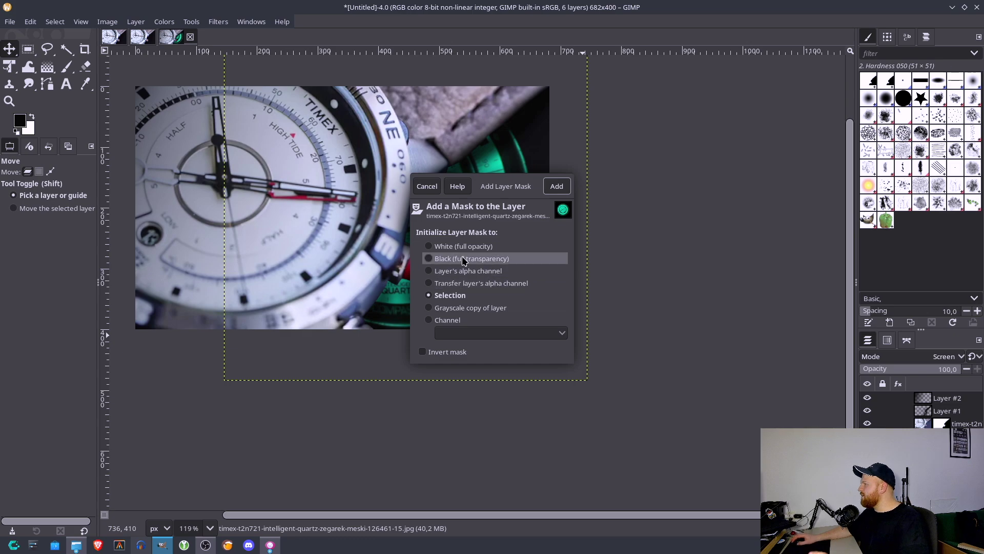
{"action": "left_click", "coordinate": [440, 247]}
{"action": "left_click", "coordinate": [555, 185]}
Fade the green watch's mask with a black FG to Transparent linear gradient from the dial's lower right to beyond the canvas's upper-left corner.
{"action": "key", "text": "g"}
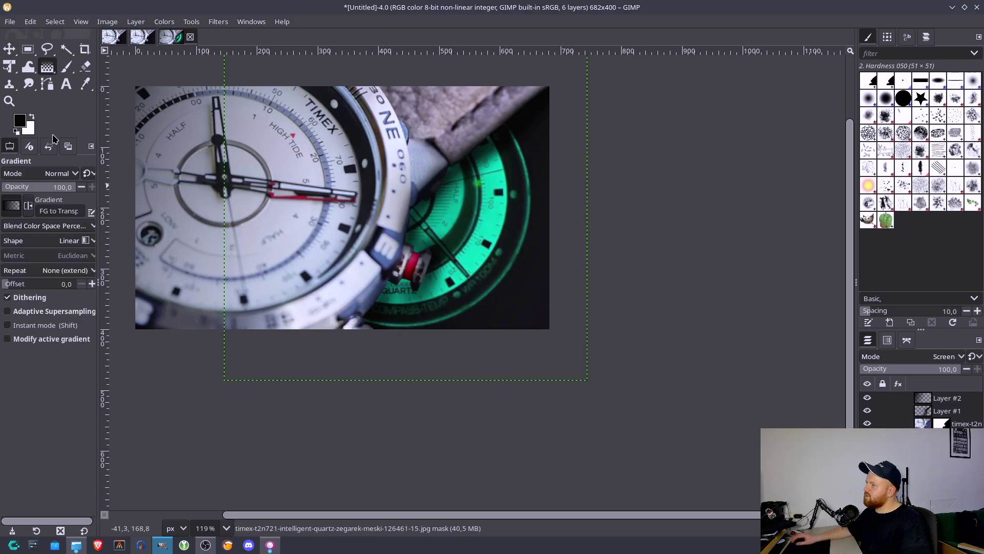
{"action": "left_click_drag", "start_coordinate": [494, 268], "coordinate": [305, 164]}
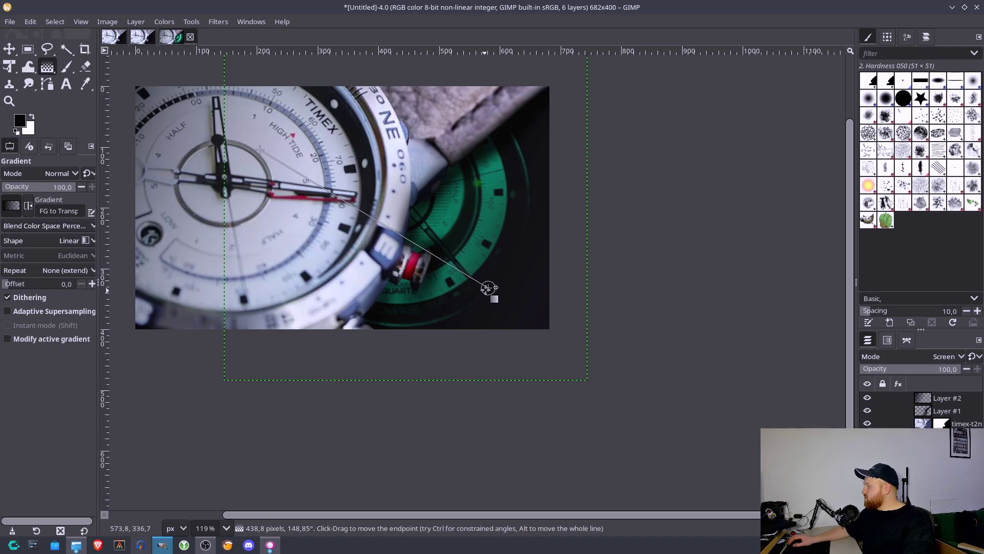
{"action": "left_click_drag", "start_coordinate": [488, 288], "coordinate": [489, 273]}
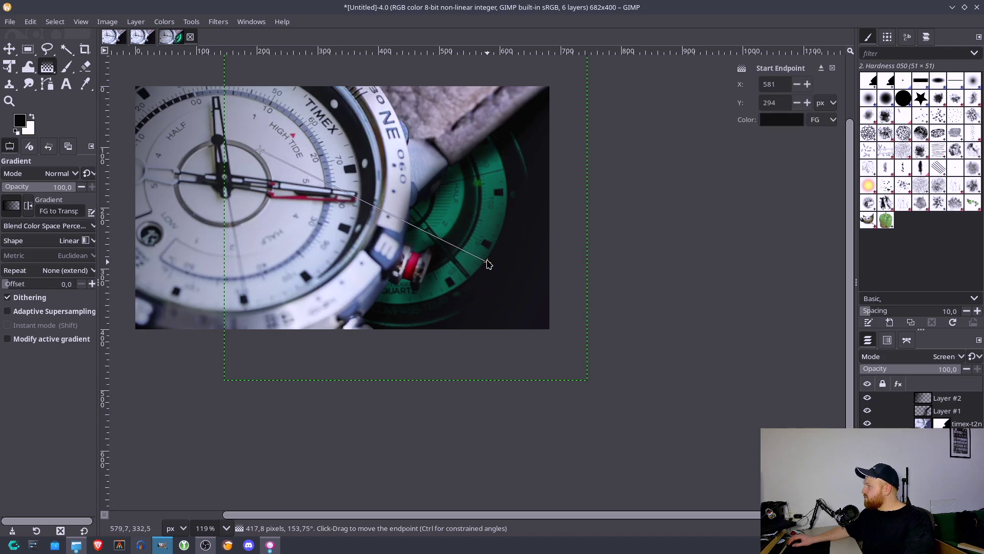
{"action": "left_click_drag", "start_coordinate": [260, 151], "coordinate": [21, 69]}
{"action": "left_click_drag", "start_coordinate": [487, 258], "coordinate": [515, 269]}
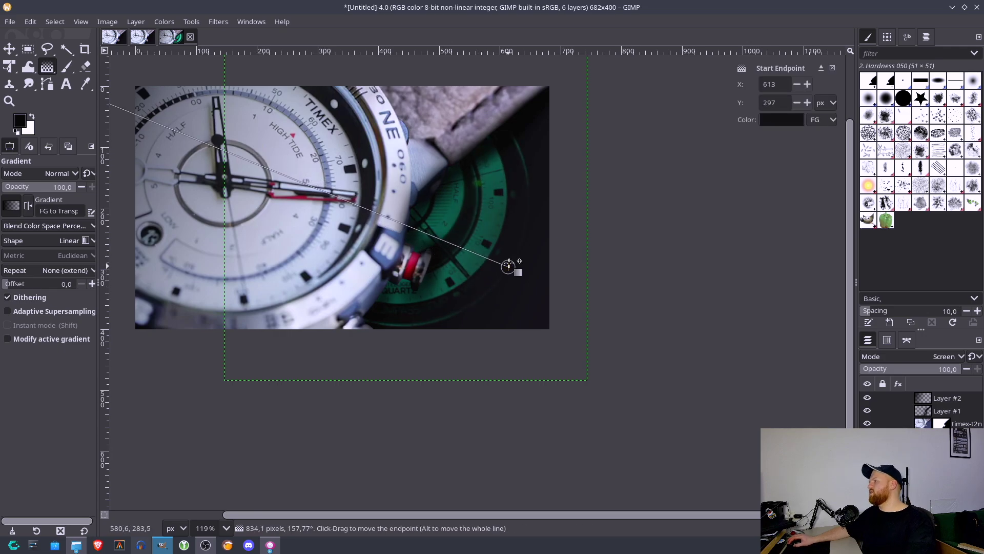
{"action": "scroll", "coordinate": [509, 266], "scroll_direction": "down", "scroll_amount": 3}
{"action": "key", "text": "m"}
{"action": "scroll", "coordinate": [533, 241], "scroll_direction": "up", "scroll_amount": 3}
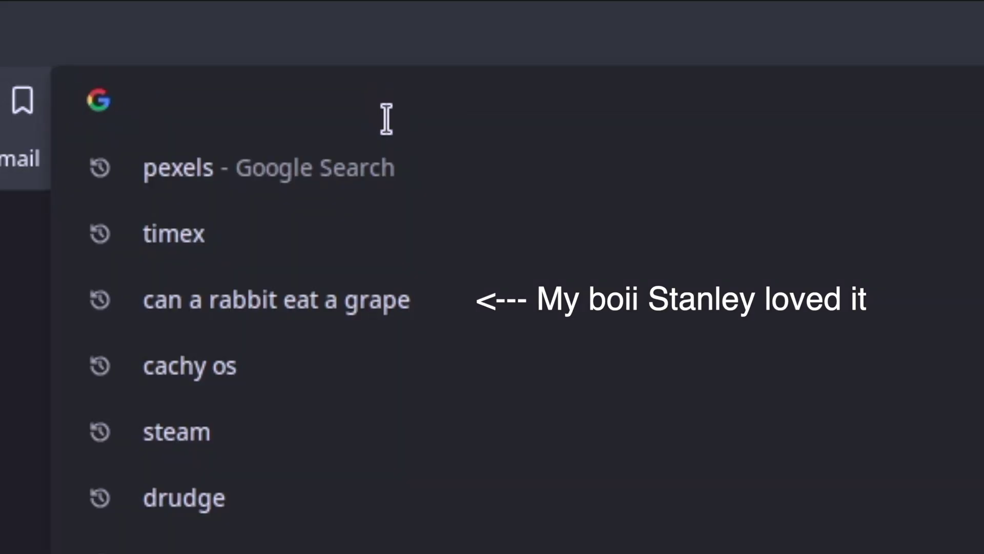
Switch to the browser and search Google for "TIMEX LOGO".
{"action": "type", "text": "TIMEX LOGO"}
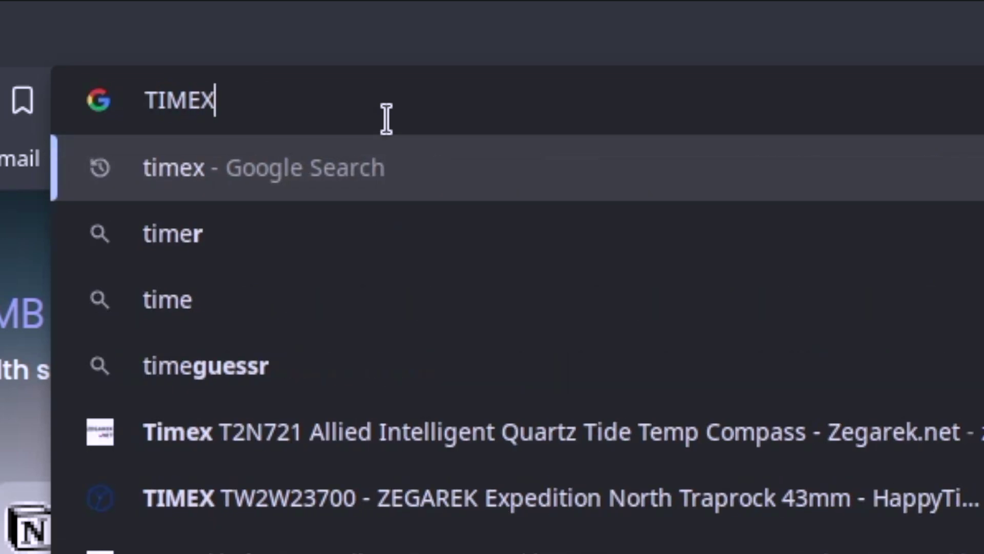
{"action": "key", "text": "Return"}
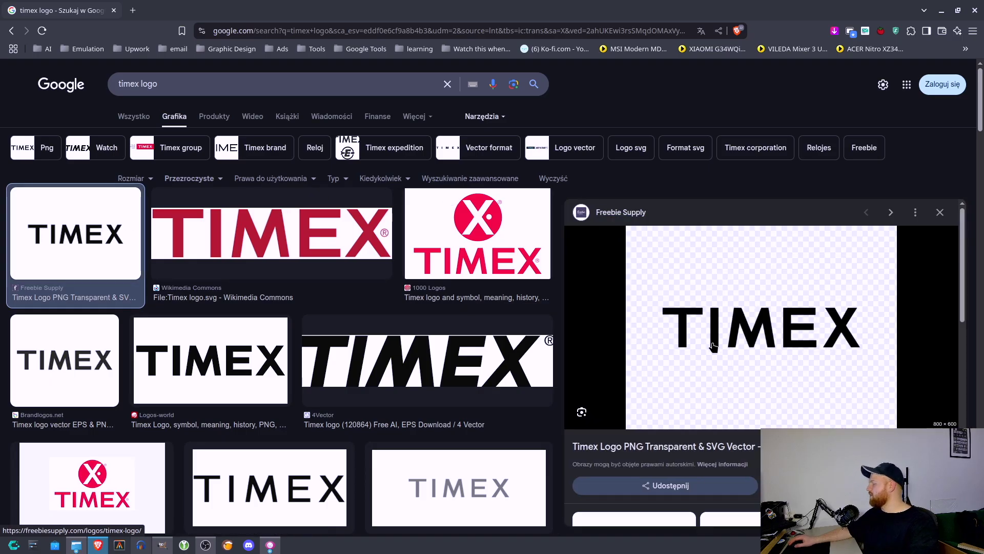
Bring timex-logo.png into the GIMP composition and raise its layer to the top of the layer stack.
{"action": "scroll", "coordinate": [713, 346], "scroll_direction": "down", "scroll_amount": 5}
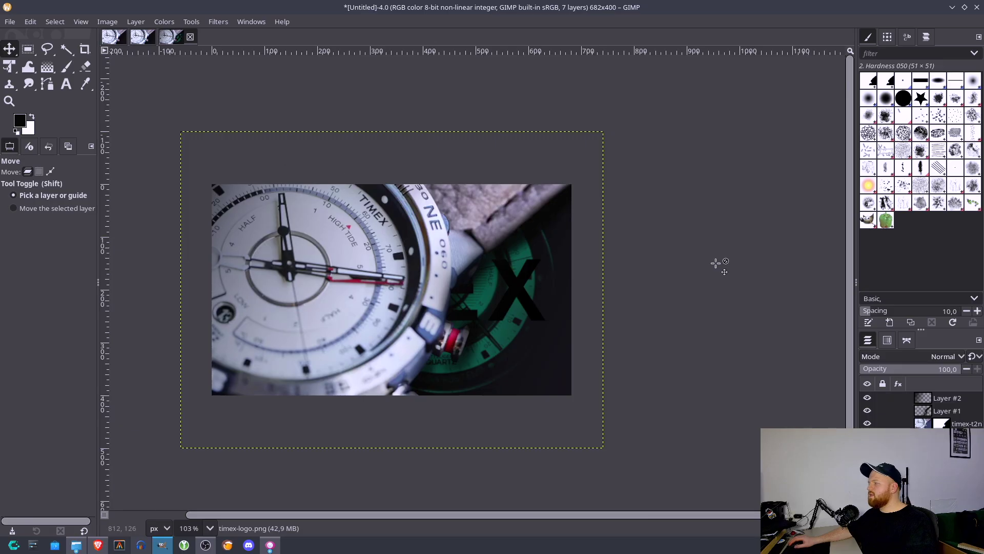
{"action": "left_click_drag", "start_coordinate": [954, 425], "coordinate": [563, 309]}
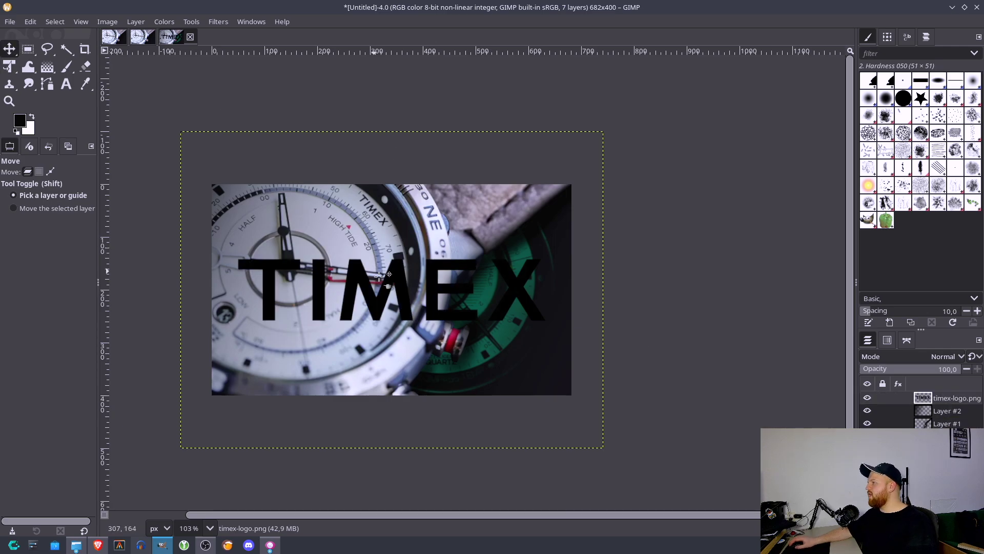
{"action": "scroll", "coordinate": [396, 281], "scroll_direction": "up", "scroll_amount": 4}
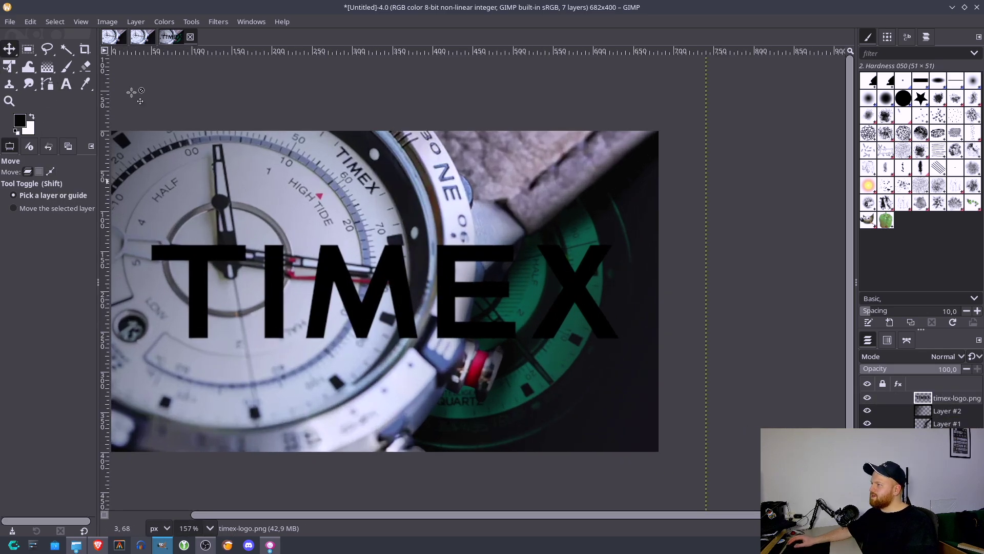
Look for a command to recolour the logo layer, and ask the AI chat whether GIMP can easily change a logo's colour like Photoshop.
{"action": "right_click", "coordinate": [947, 399]}
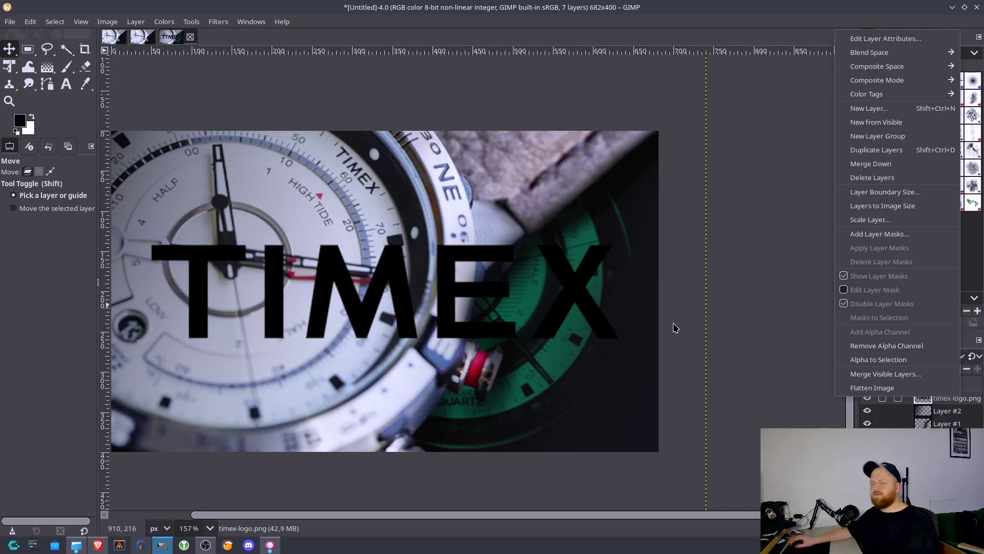
{"action": "left_click", "coordinate": [345, 37]}
{"action": "left_click", "coordinate": [218, 22]}
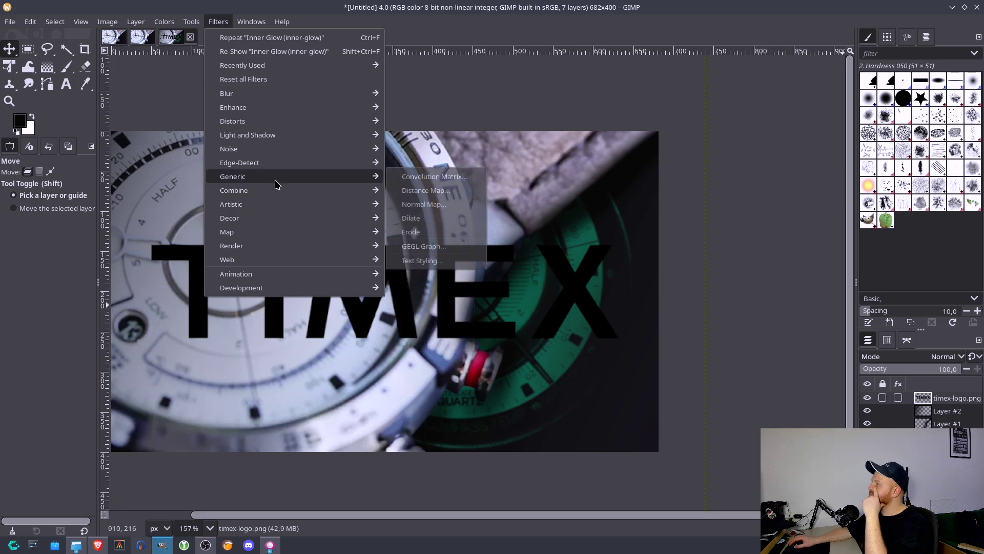
{"action": "key", "text": "Escape"}
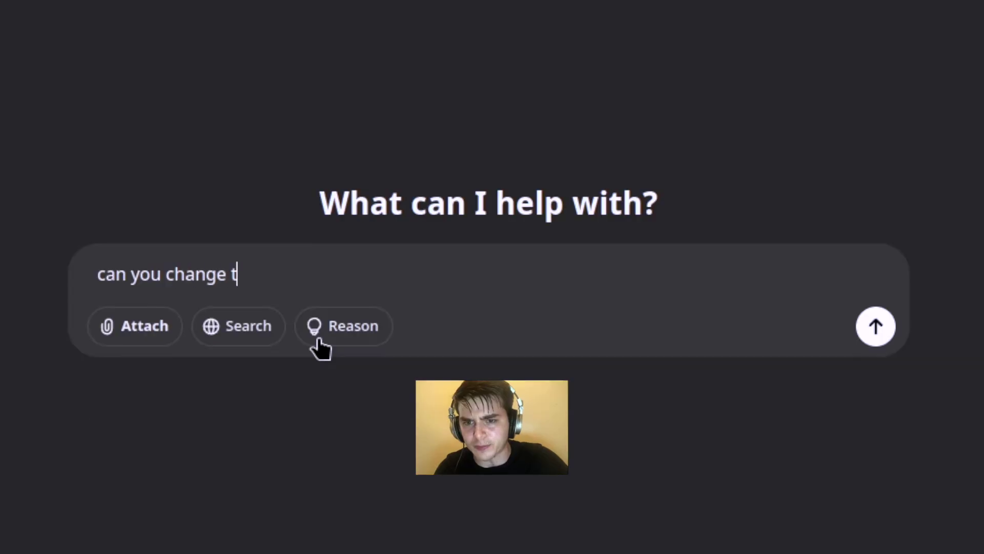
{"action": "type", "text": "he colour of a logo in gimp easily like you can on photoshop?"}
{"action": "key", "text": "Return"}
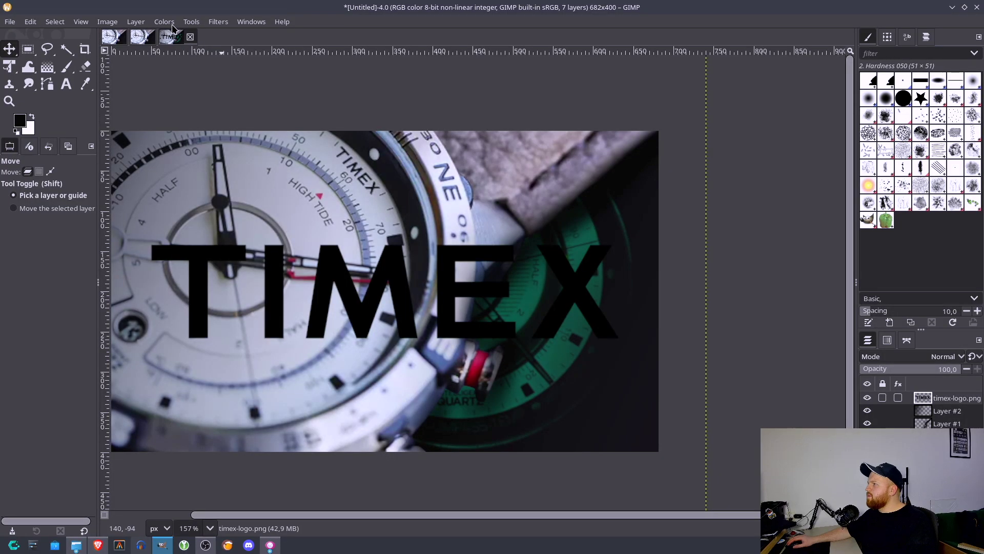
Turn the black TIMEX logo white by applying Colorize with lightness 1,000.
{"action": "left_click", "coordinate": [169, 22]}
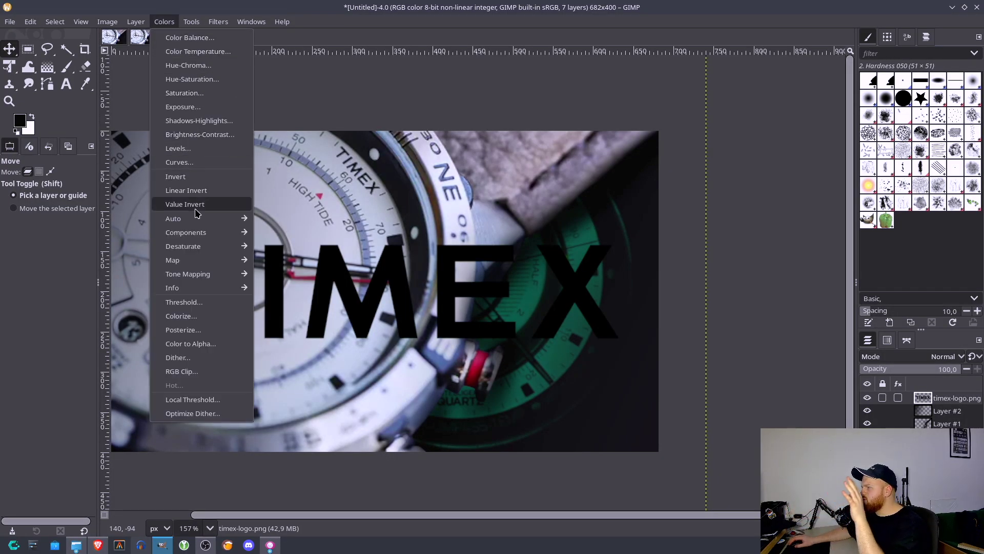
{"action": "left_click", "coordinate": [197, 316]}
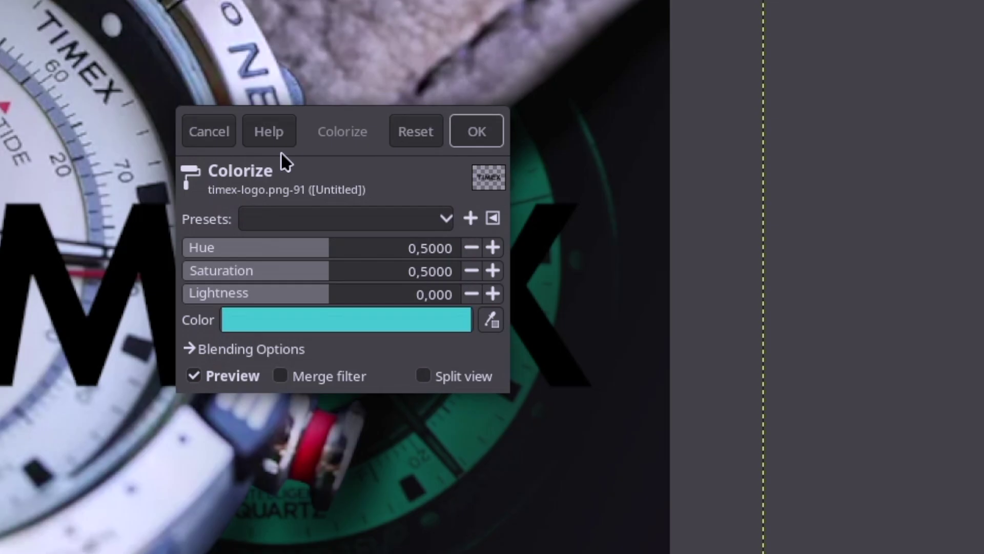
{"action": "left_click_drag", "start_coordinate": [281, 152], "coordinate": [597, 125]}
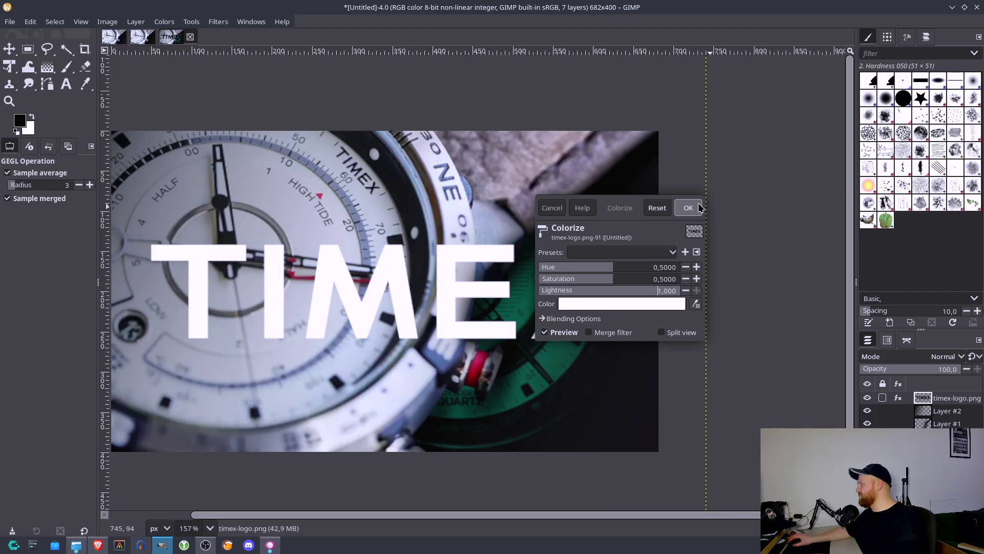
{"action": "left_click", "coordinate": [688, 208]}
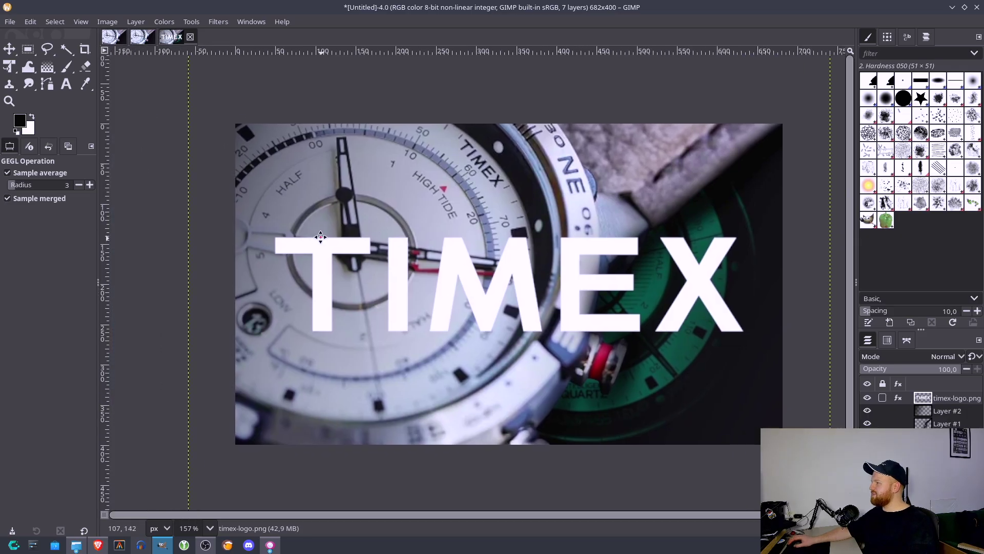
{"action": "scroll", "coordinate": [338, 242], "scroll_direction": "down", "scroll_amount": 2}
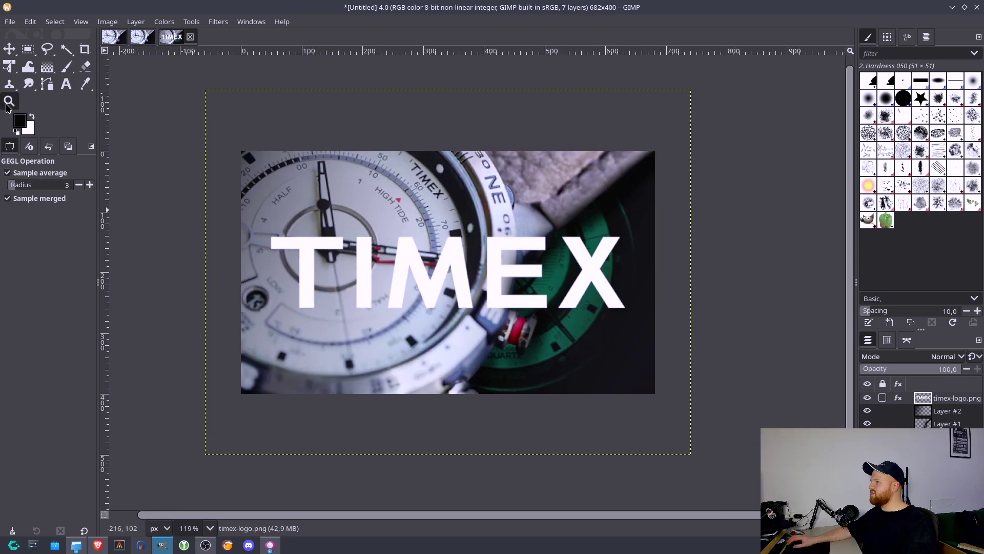
Scale the white TIMEX logo layer proportionally to about 59%, keeping it centred on the canvas.
{"action": "left_click", "coordinate": [9, 49]}
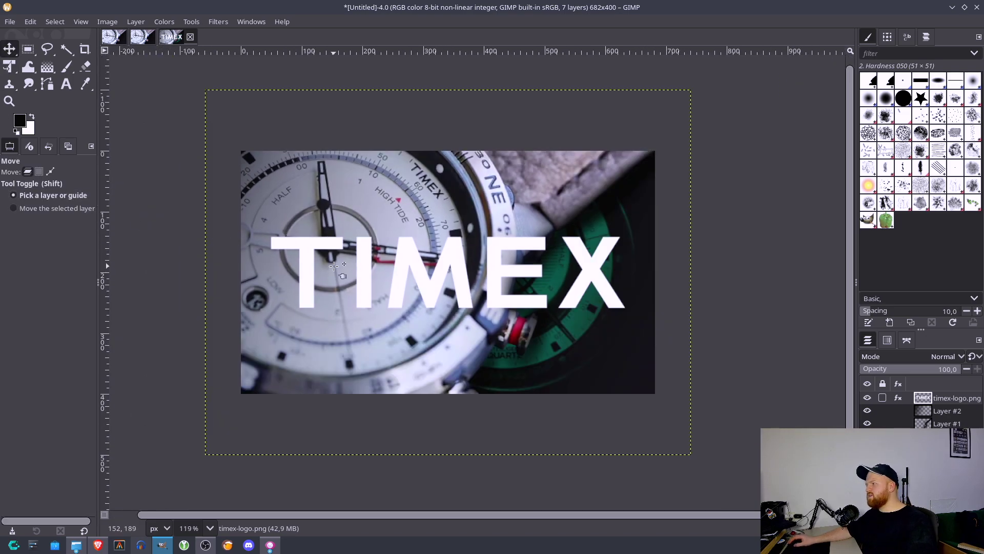
{"action": "key", "text": "shift+t"}
{"action": "left_click", "coordinate": [384, 252]}
{"action": "key", "text": "super"}
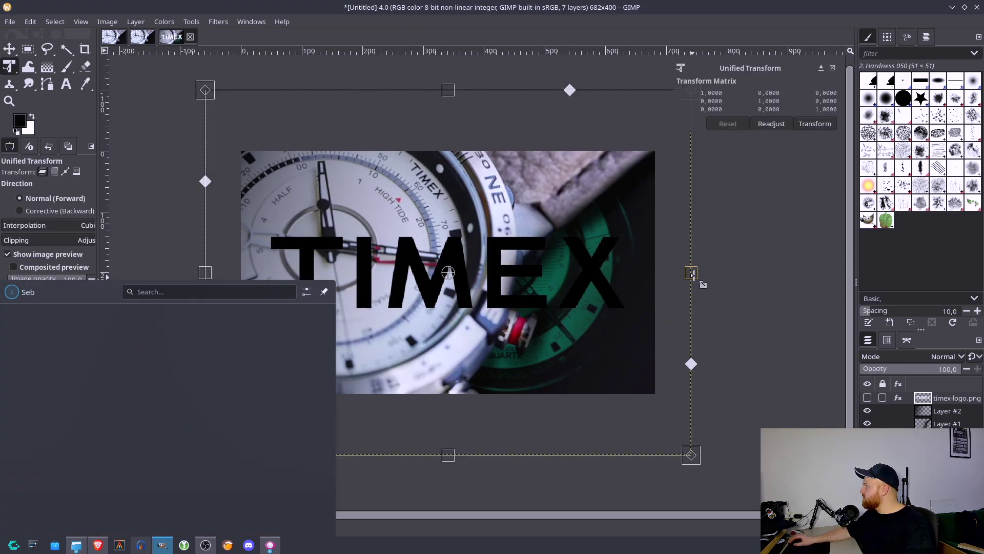
{"action": "left_click", "coordinate": [695, 271]}
{"action": "left_click_drag", "start_coordinate": [694, 275], "coordinate": [587, 298]}
{"action": "key", "text": "Return"}
{"action": "scroll", "coordinate": [569, 293], "scroll_direction": "right", "scroll_amount": 3}
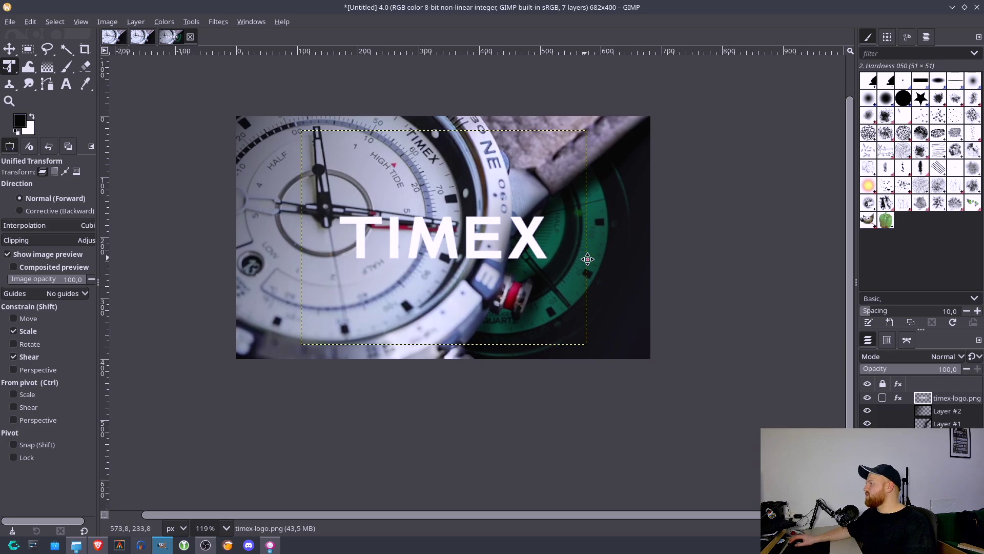
Turn on Snap to Grid and Snap to Canvas Edges, turn off Snap to Guides, and shift the TIMEX logo slightly on the canvas.
{"action": "key", "text": "m"}
{"action": "left_click_drag", "start_coordinate": [399, 259], "coordinate": [396, 263]}
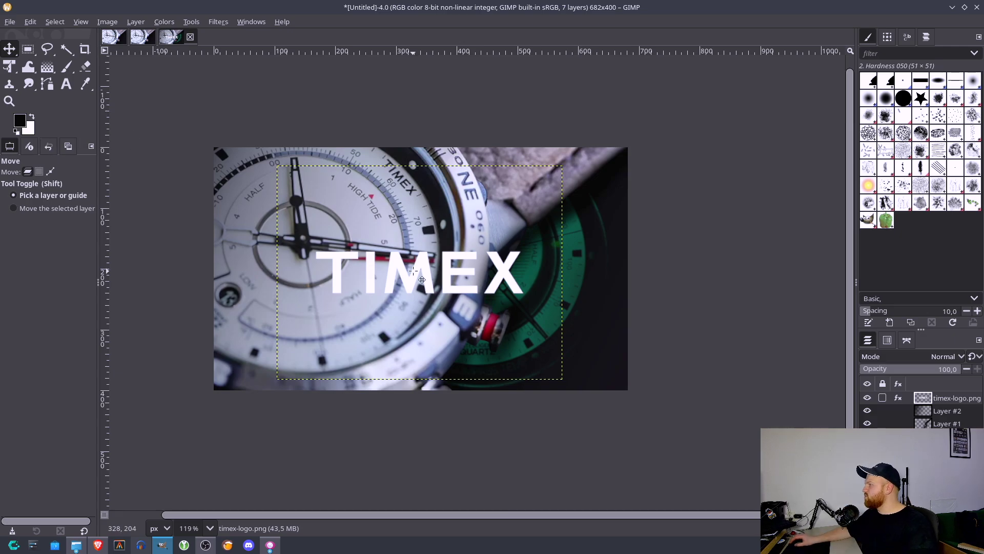
{"action": "right_click", "coordinate": [420, 262]}
{"action": "mouse_move", "coordinate": [458, 400]}
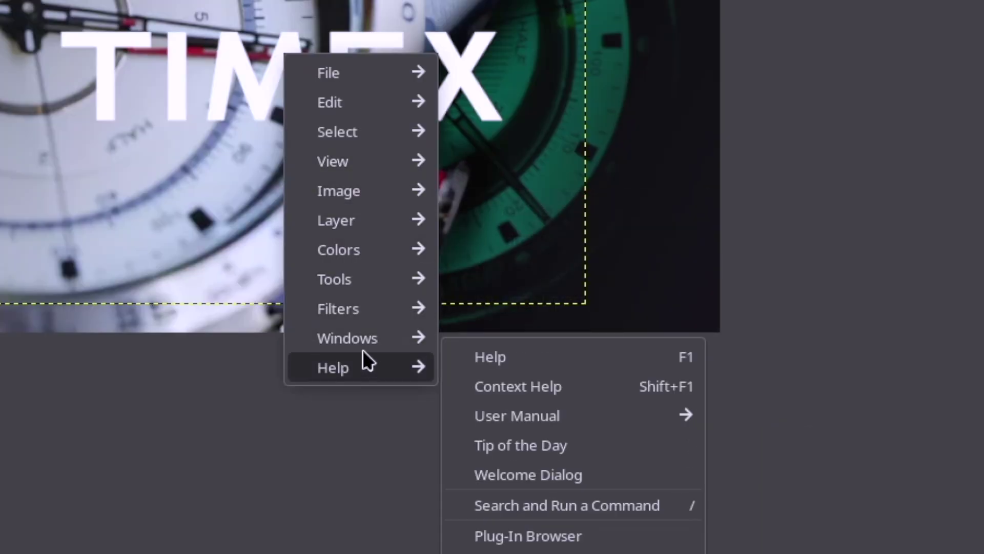
{"action": "mouse_move", "coordinate": [349, 99]}
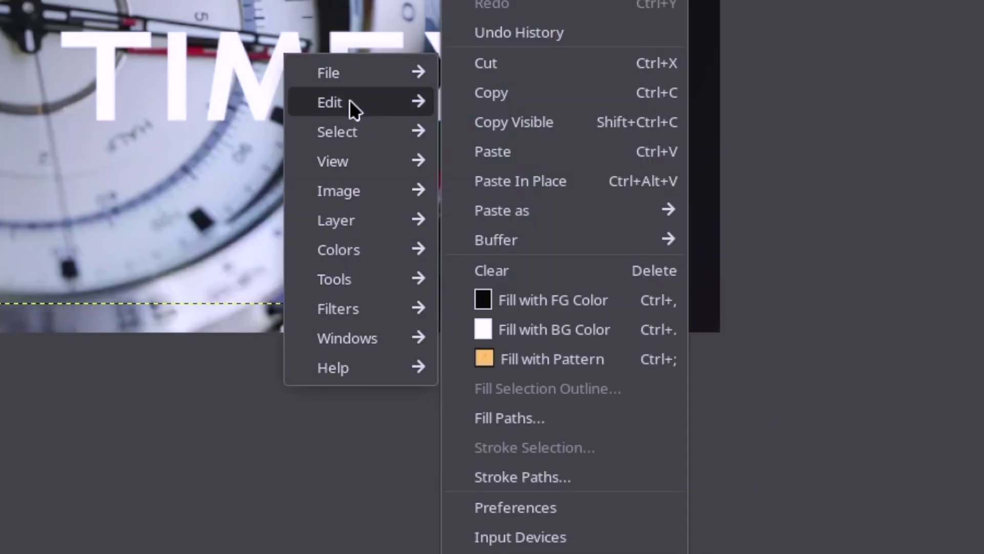
{"action": "mouse_move", "coordinate": [346, 156]}
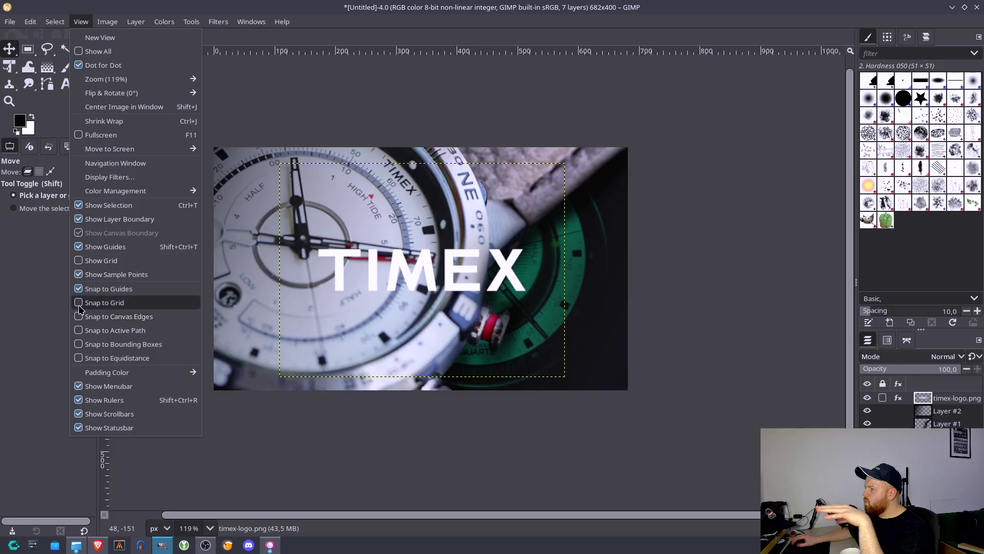
{"action": "left_click", "coordinate": [551, 342]}
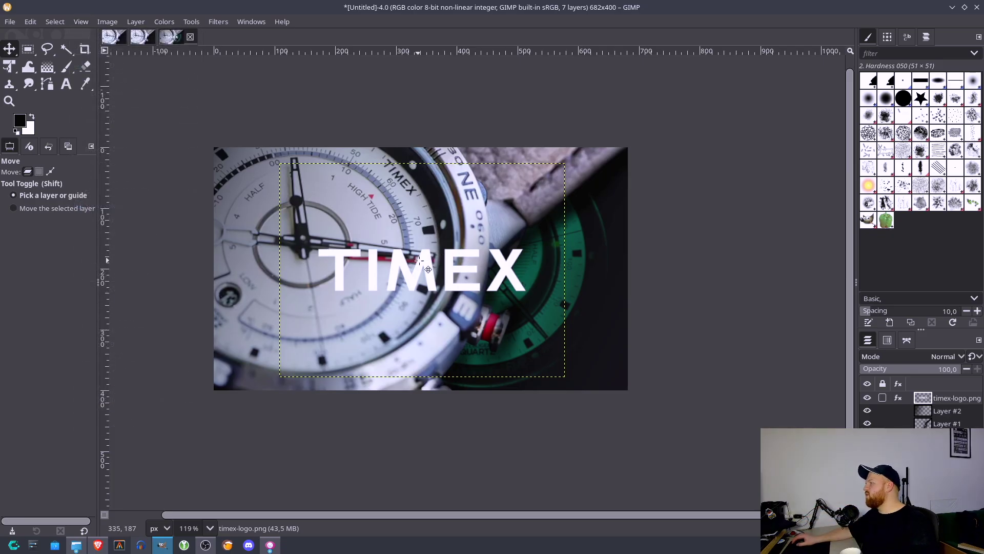
{"action": "mouse_move", "coordinate": [419, 260]}
{"action": "left_mouse_down"}
{"action": "mouse_move", "coordinate": [387, 260]}
{"action": "mouse_move", "coordinate": [414, 260]}
{"action": "left_mouse_up"}
{"action": "left_click", "coordinate": [107, 22]}
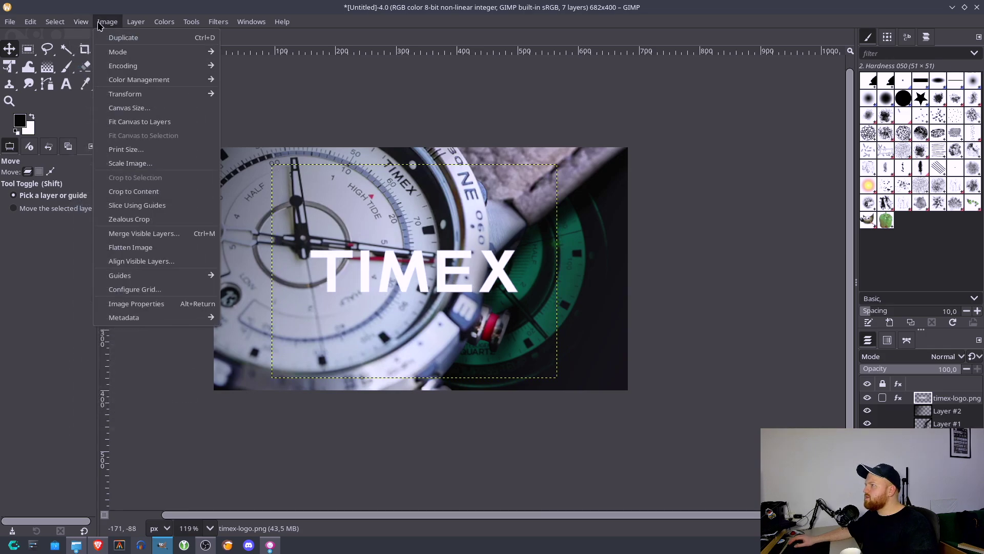
{"action": "mouse_move", "coordinate": [73, 24]}
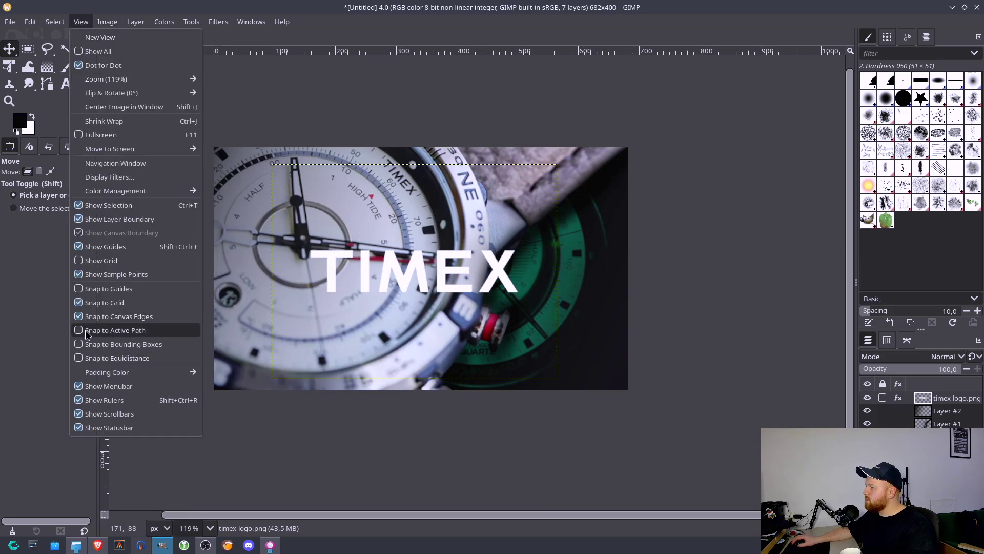
Try to centre the TIMEX logo using a vertical guide at 327 px, and remove the guide.
{"action": "left_click", "coordinate": [418, 280]}
{"action": "mouse_move", "coordinate": [399, 278]}
{"action": "left_mouse_down"}
{"action": "mouse_move", "coordinate": [415, 266]}
{"action": "mouse_move", "coordinate": [405, 280]}
{"action": "left_mouse_up"}
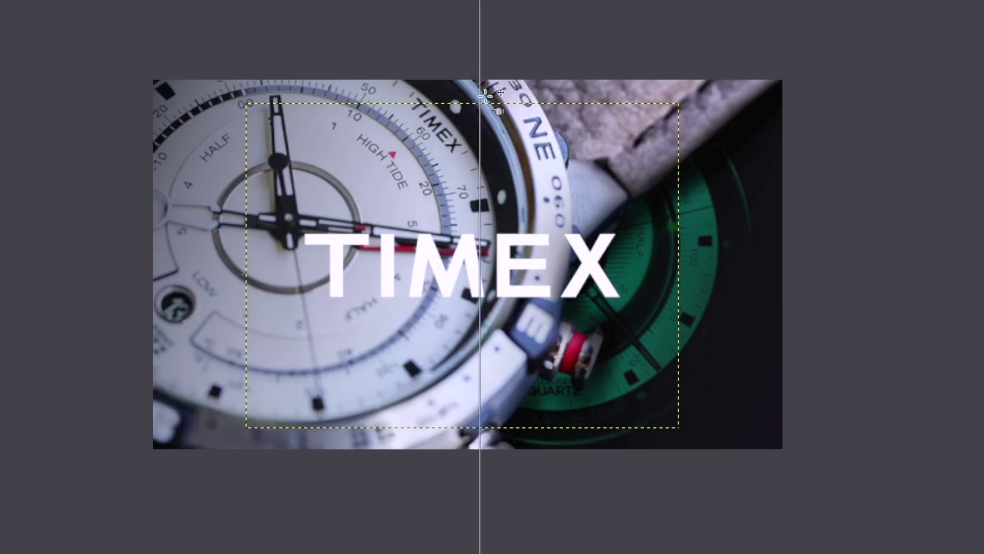
{"action": "left_click_drag", "start_coordinate": [470, 95], "coordinate": [446, 99]}
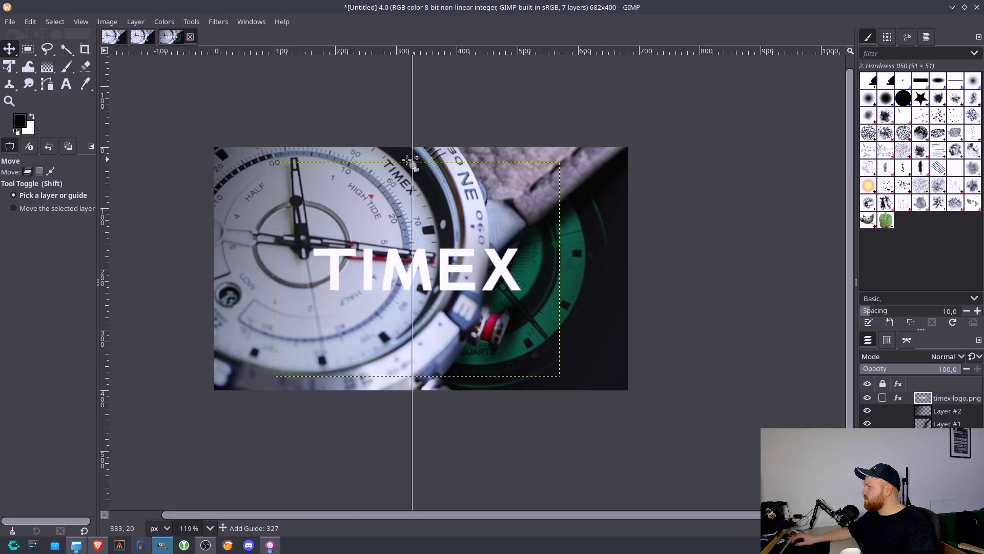
{"action": "left_click_drag", "start_coordinate": [406, 161], "coordinate": [134, 45]}
Turn off Snap to Grid and Snap to Canvas Edges, and move the TIMEX logo freehand to the centre of the canvas.
{"action": "left_click", "coordinate": [136, 21]}
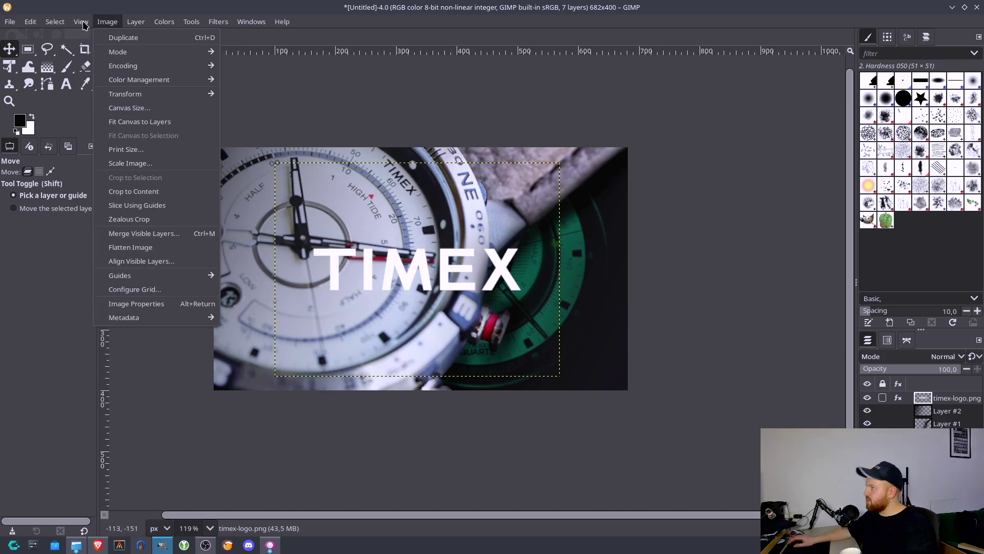
{"action": "mouse_move", "coordinate": [73, 23]}
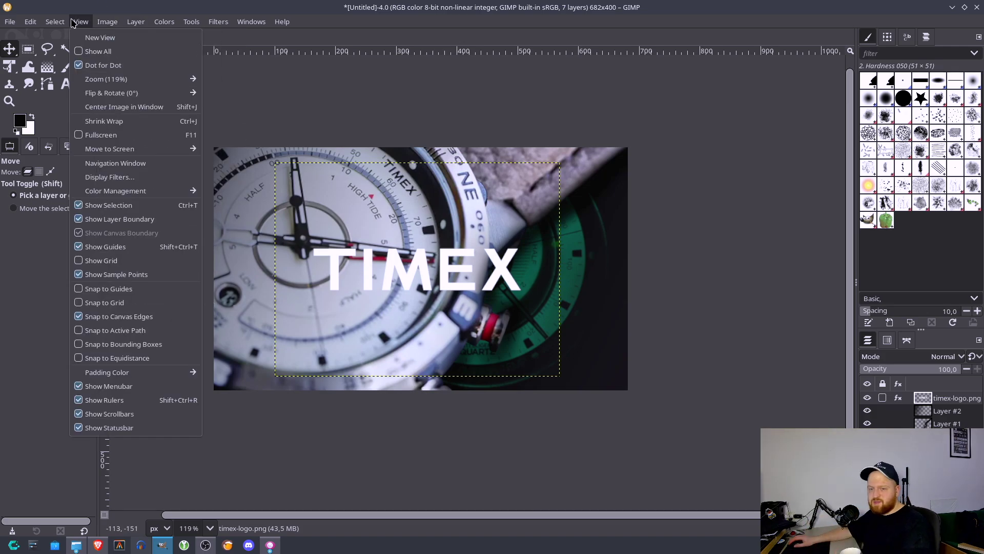
{"action": "left_click", "coordinate": [133, 316]}
{"action": "left_click_drag", "start_coordinate": [396, 272], "coordinate": [410, 267]}
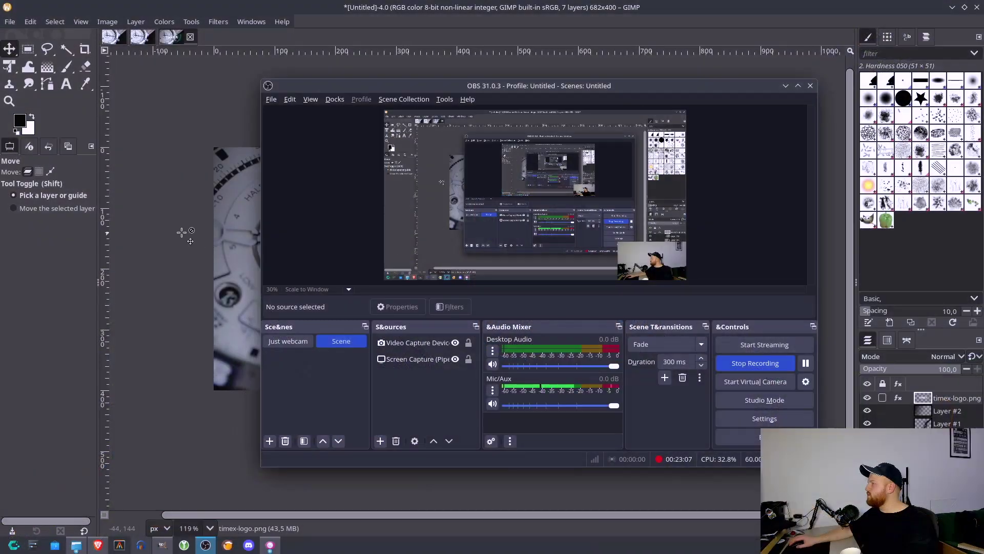
{"action": "left_click", "coordinate": [184, 231]}
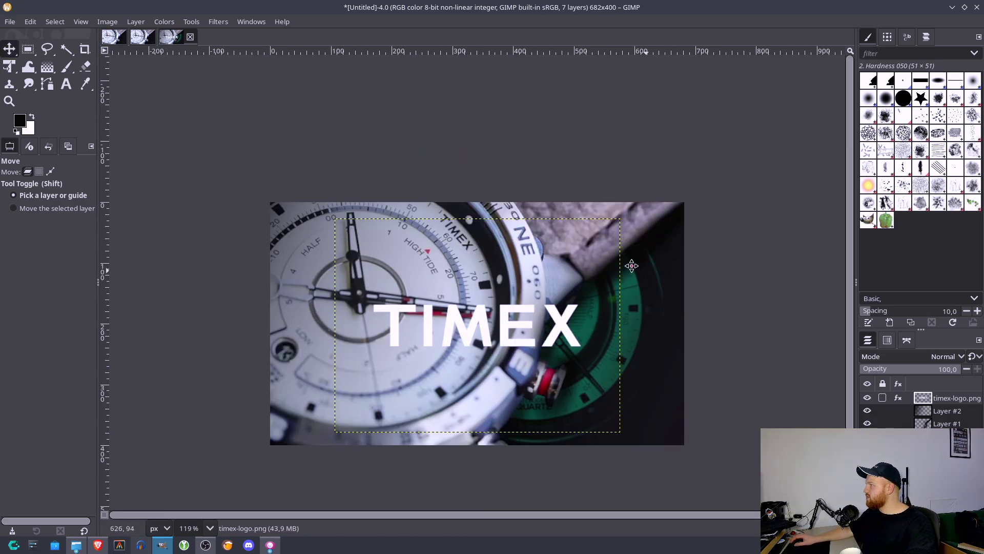
{"action": "scroll", "coordinate": [631, 263], "scroll_direction": "up", "scroll_amount": 2}
{"action": "scroll", "coordinate": [614, 268], "scroll_direction": "up", "scroll_amount": 1}
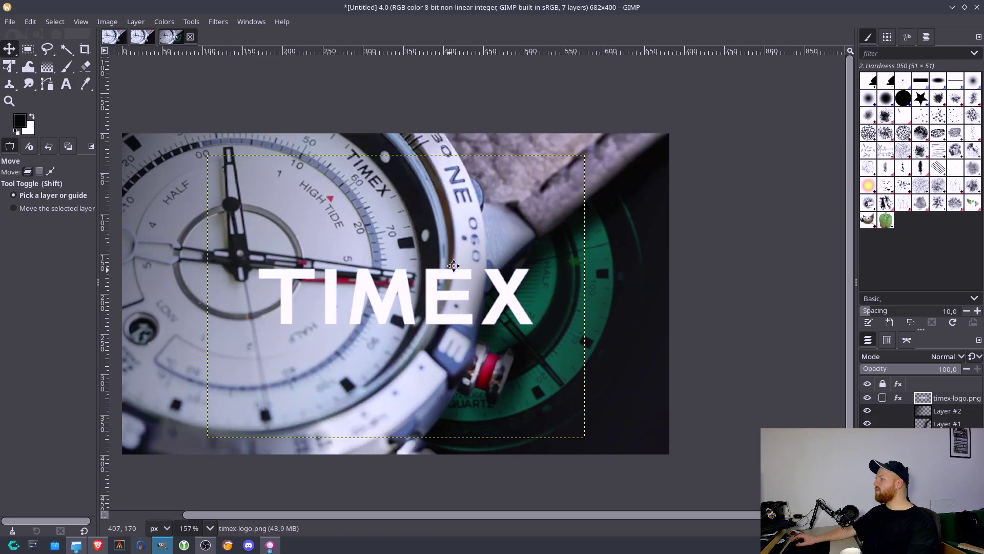
{"action": "scroll", "coordinate": [540, 255], "scroll_direction": "down", "scroll_amount": 1}
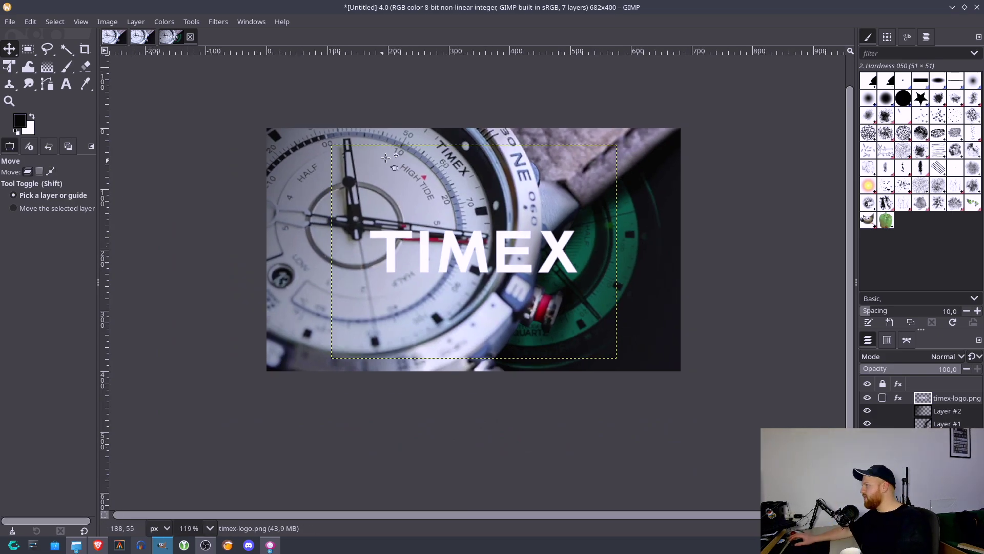
Save the composition as GIMP 01.xcf in the Graphic Project folder.
{"action": "left_click", "coordinate": [11, 22]}
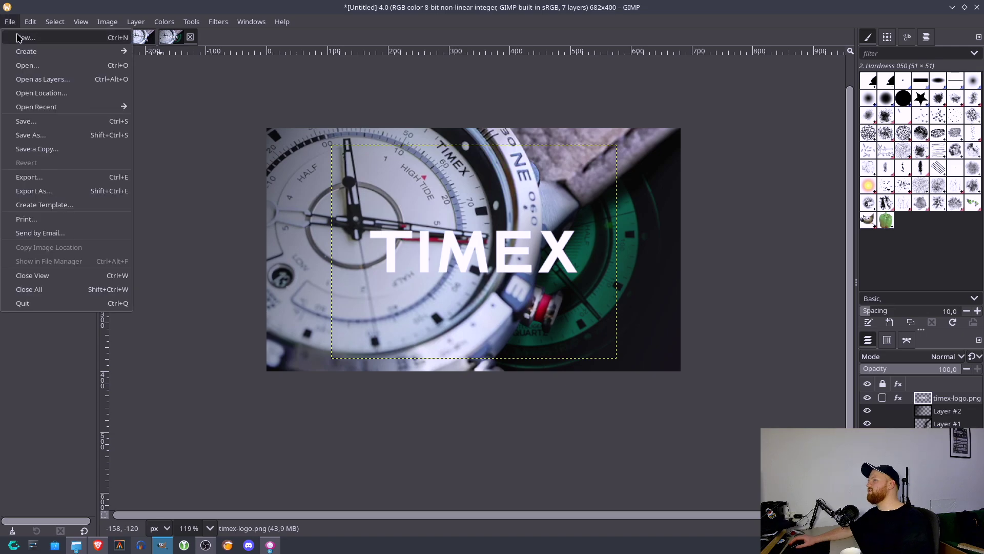
{"action": "left_click", "coordinate": [44, 217]}
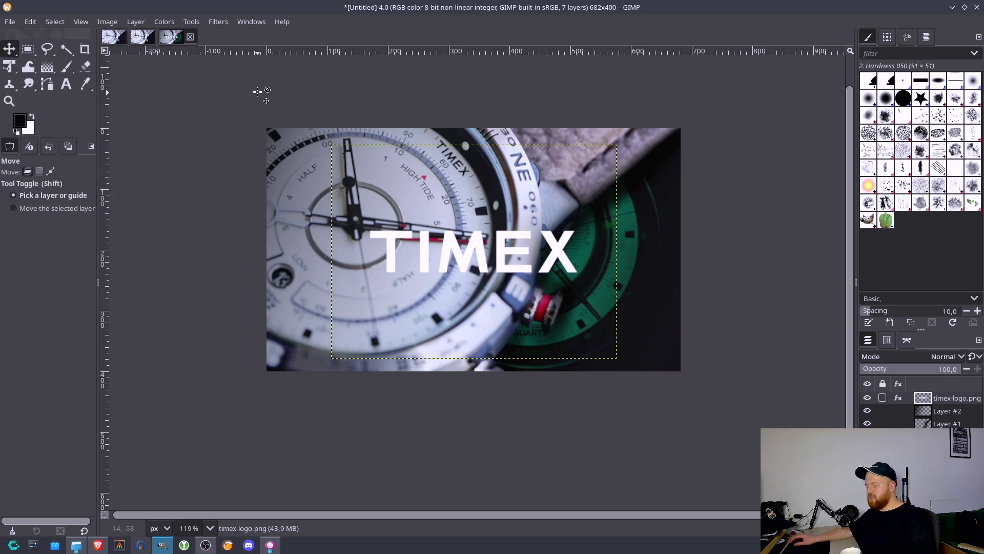
{"action": "key", "text": "ctrl+s"}
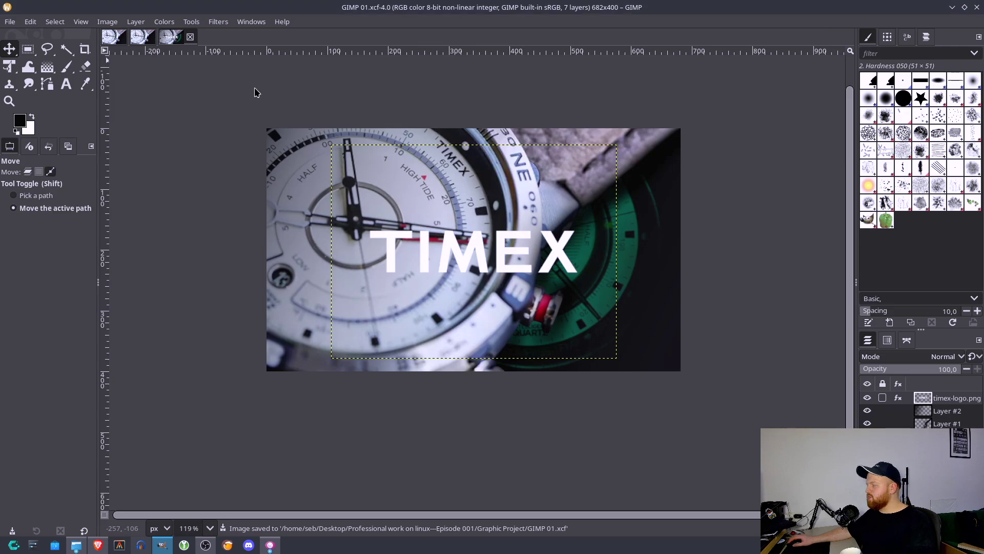
Start exporting the image to the Graphic Project folder under the name TIMEX_682x400_banner_01.
{"action": "key", "text": "ctrl+shift+e"}
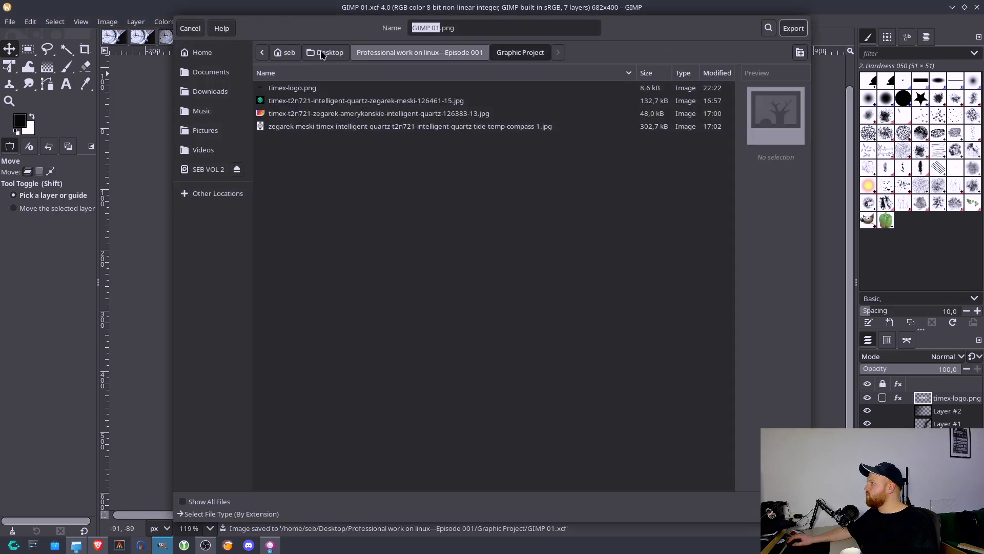
{"action": "left_click", "coordinate": [408, 53]}
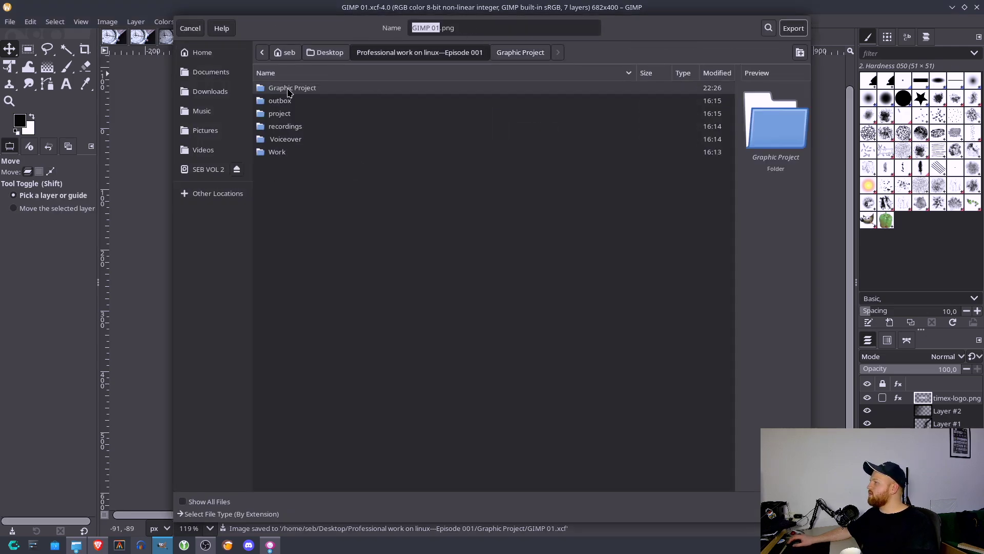
{"action": "double_click", "coordinate": [281, 88]}
{"action": "left_click_drag", "start_coordinate": [438, 29], "coordinate": [368, 28]}
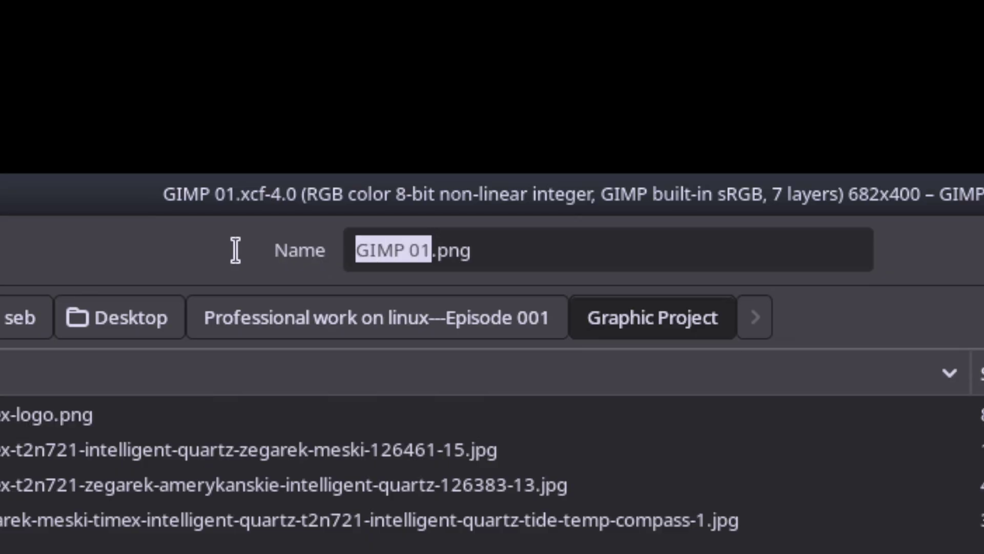
{"action": "type", "text": "TIMES"}
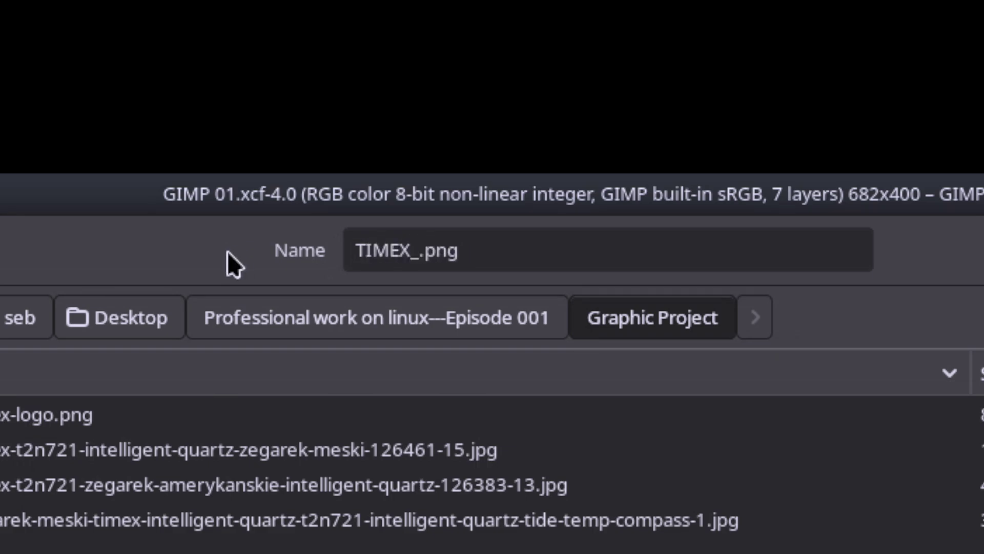
{"action": "type", "text": "_682x"}
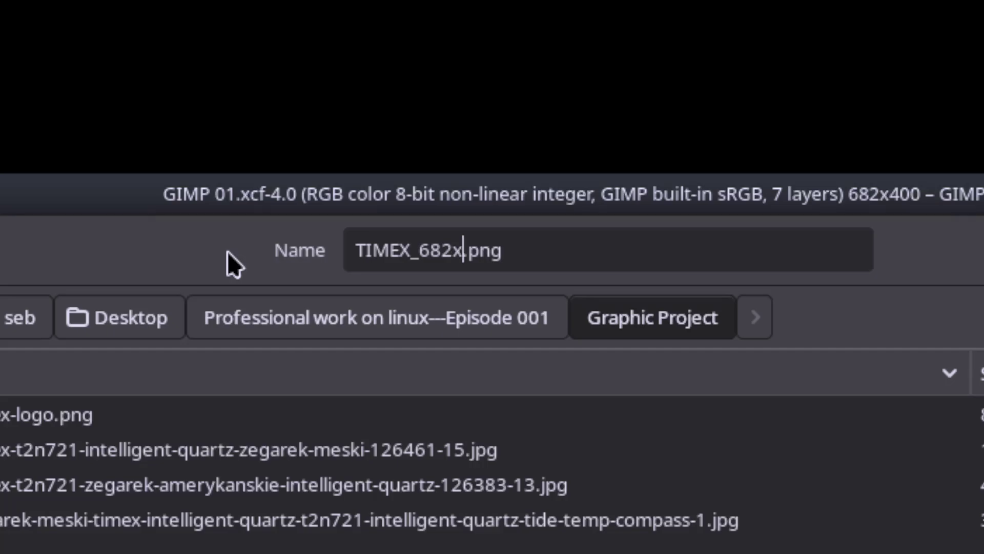
{"action": "type", "text": "400"}
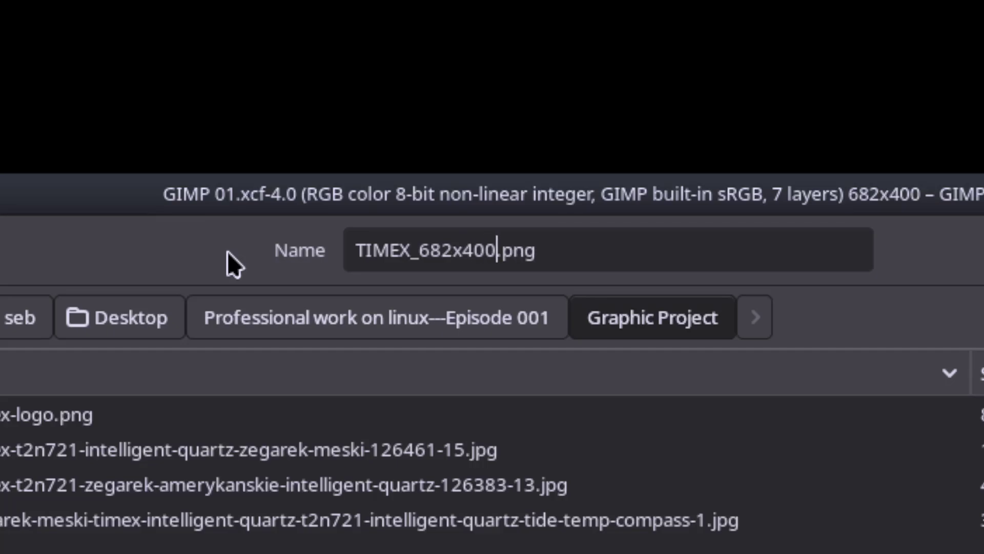
{"action": "type", "text": "_banner"}
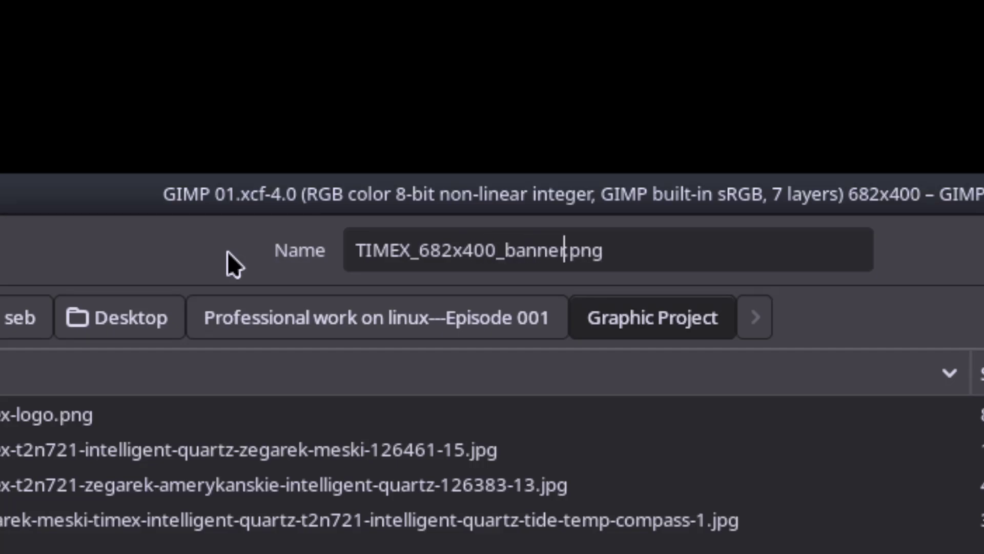
{"action": "type", "text": "_"}
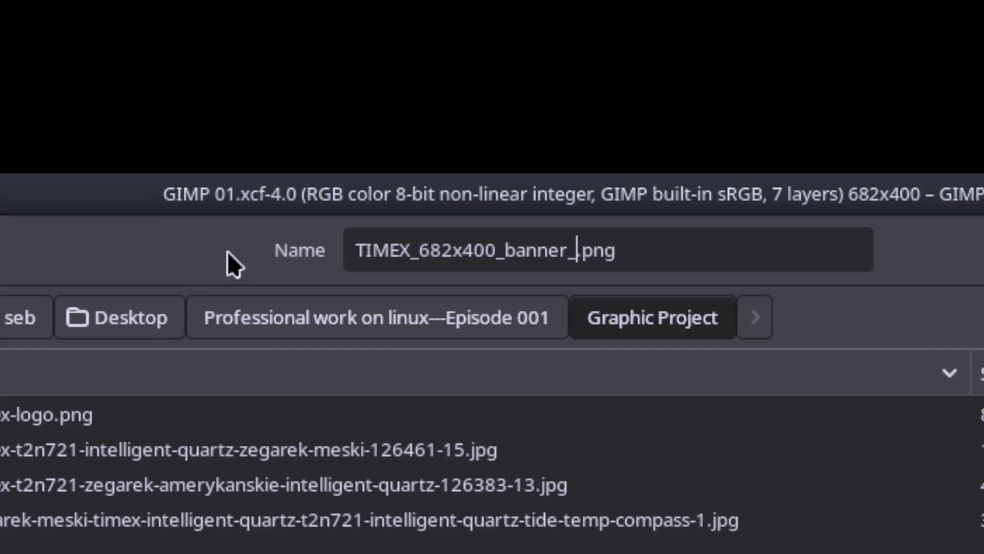
{"action": "type", "text": "01"}
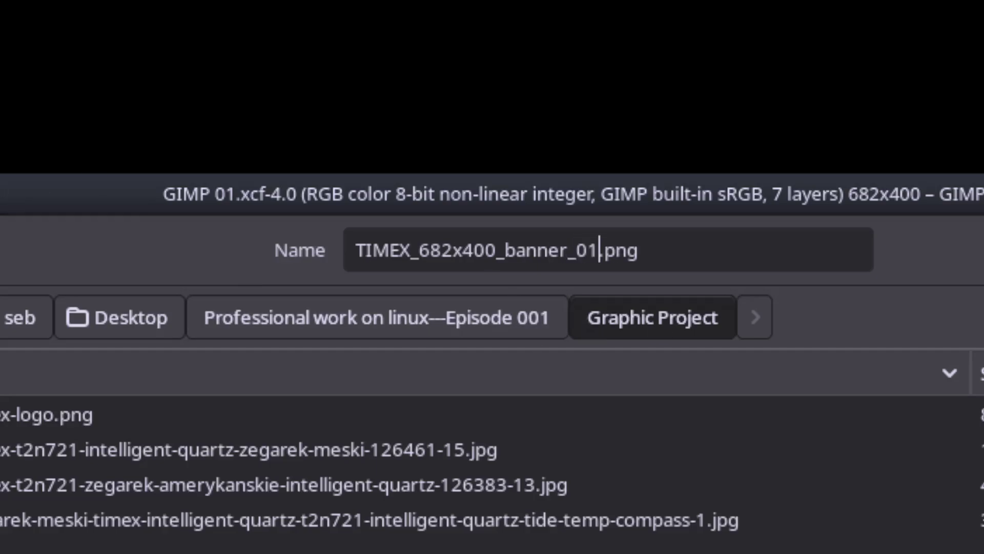
Export the banner as the JPEG file TIMEX_682x400_banner_01.jpg with quality 70.
{"action": "key", "text": "Return"}
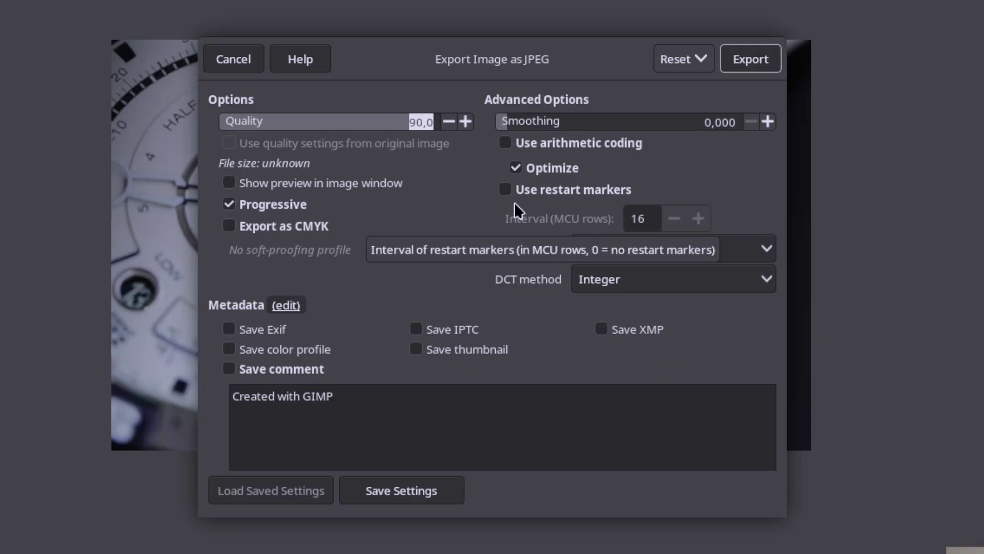
{"action": "type", "text": "70"}
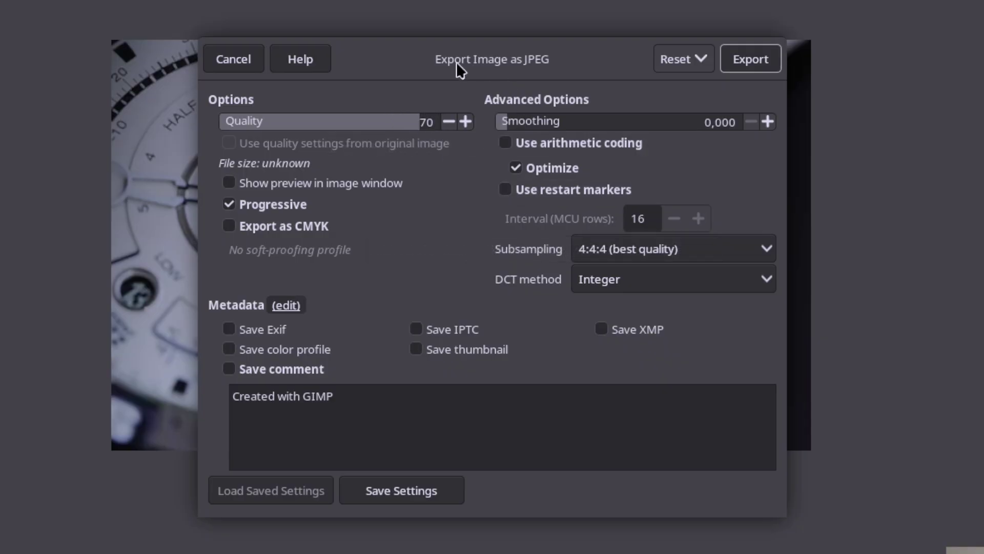
{"action": "left_click", "coordinate": [750, 59]}
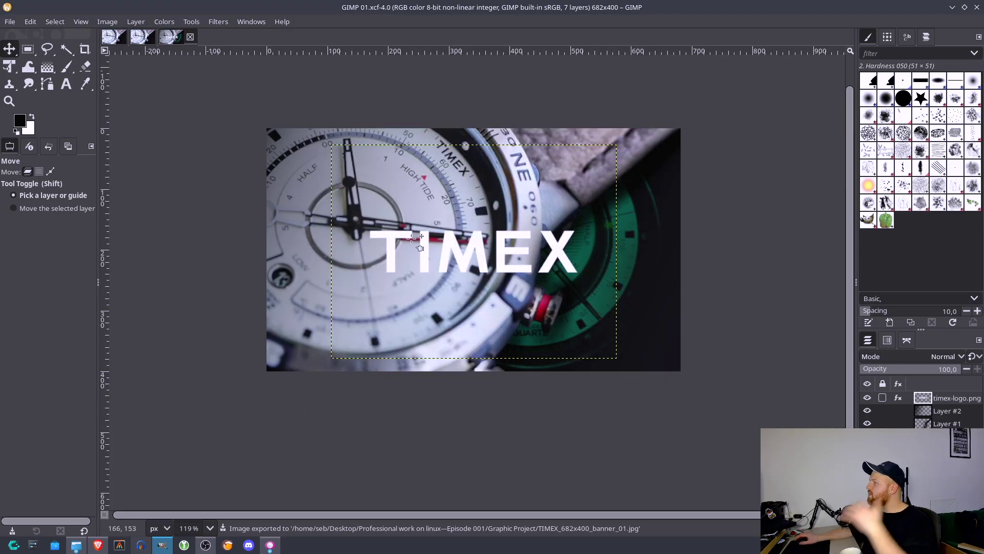
Examine the exported TIMEX_682x400_banner_01.jpg in Gwenview at several zoom levels and compare it side by side with CHR_09_web.jpg.
{"action": "left_click", "coordinate": [77, 545]}
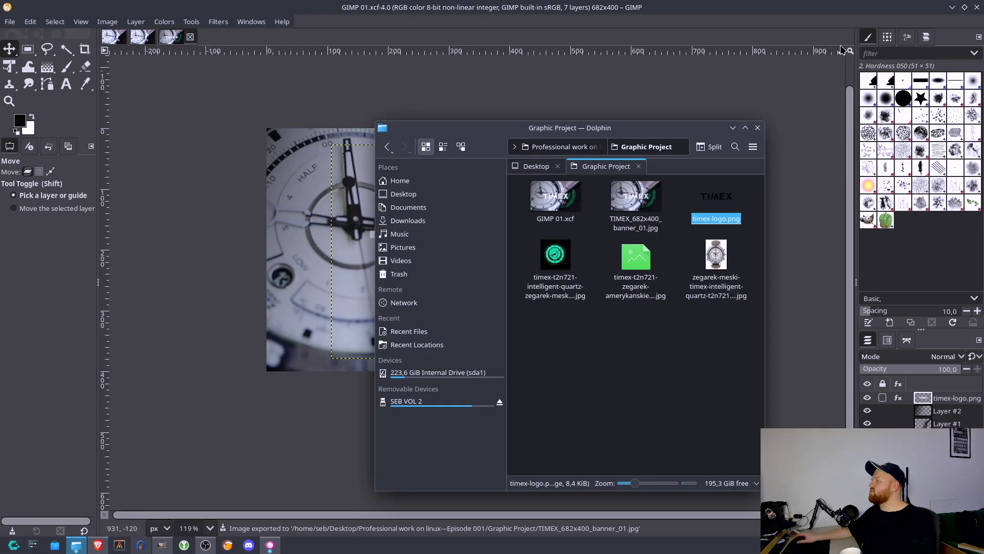
{"action": "left_click", "coordinate": [951, 7]}
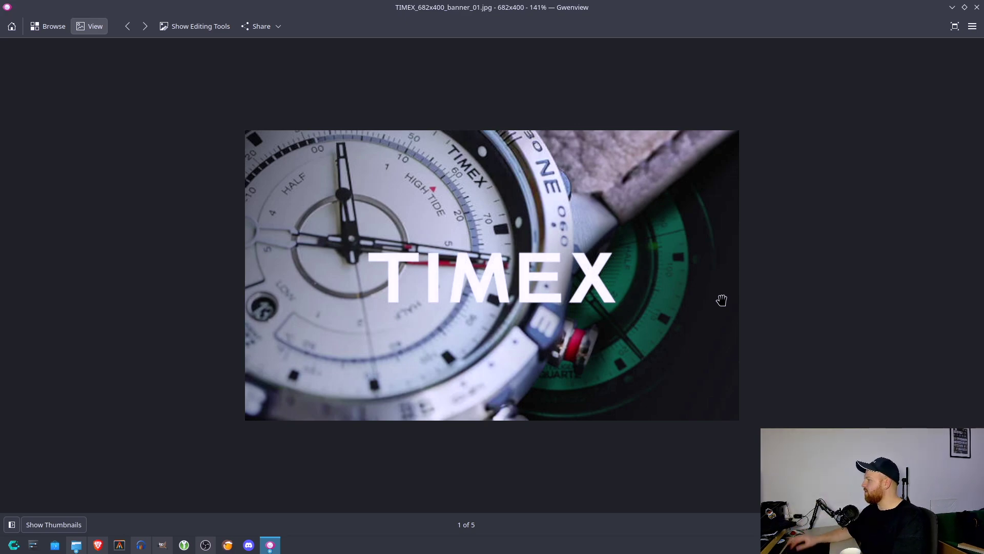
{"action": "scroll", "coordinate": [768, 377], "scroll_direction": "up", "scroll_amount": 3, "text": "ctrl"}
{"action": "scroll", "coordinate": [765, 335], "scroll_direction": "down", "scroll_amount": 2, "text": "ctrl"}
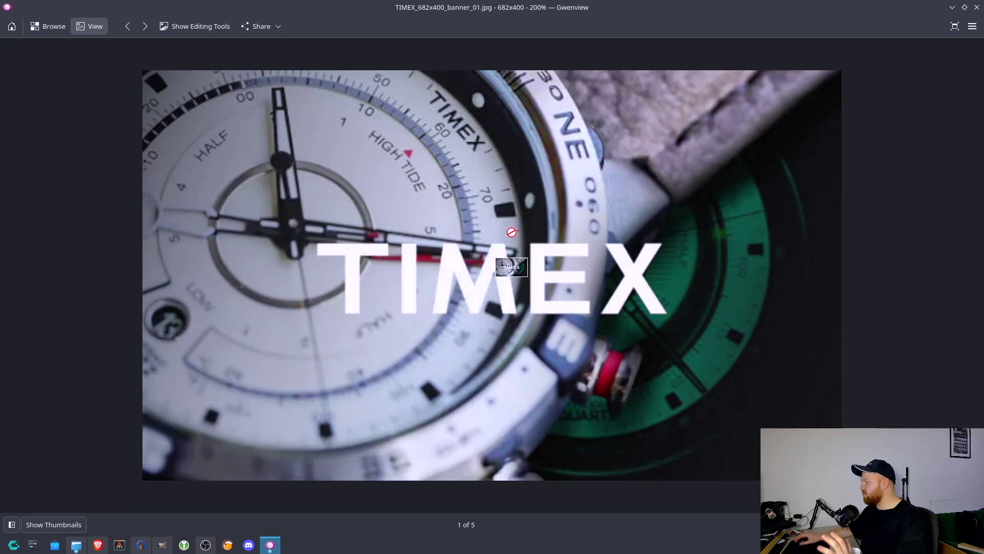
{"action": "scroll", "coordinate": [765, 335], "scroll_direction": "up", "scroll_amount": 2, "text": "ctrl"}
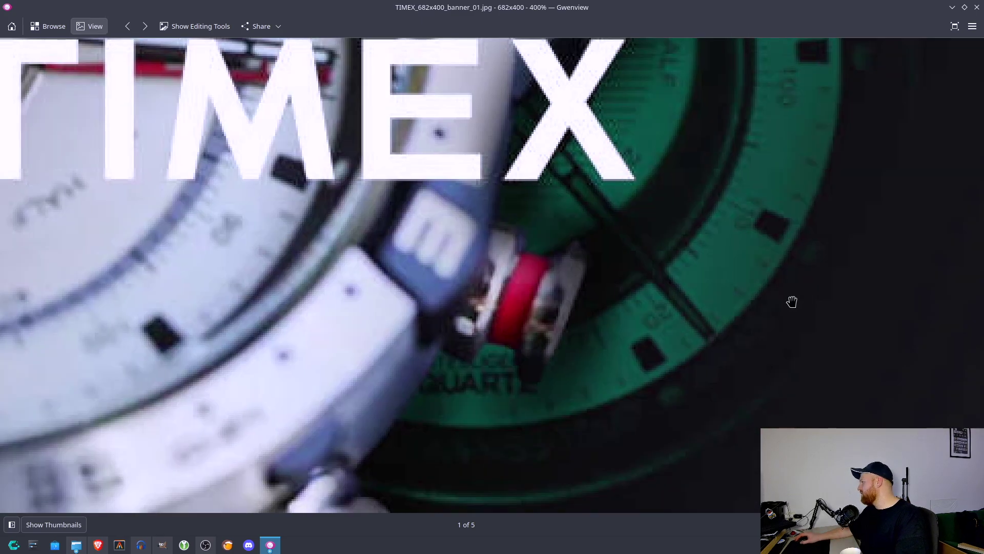
{"action": "scroll", "coordinate": [795, 323], "scroll_direction": "down", "scroll_amount": 3, "text": "ctrl"}
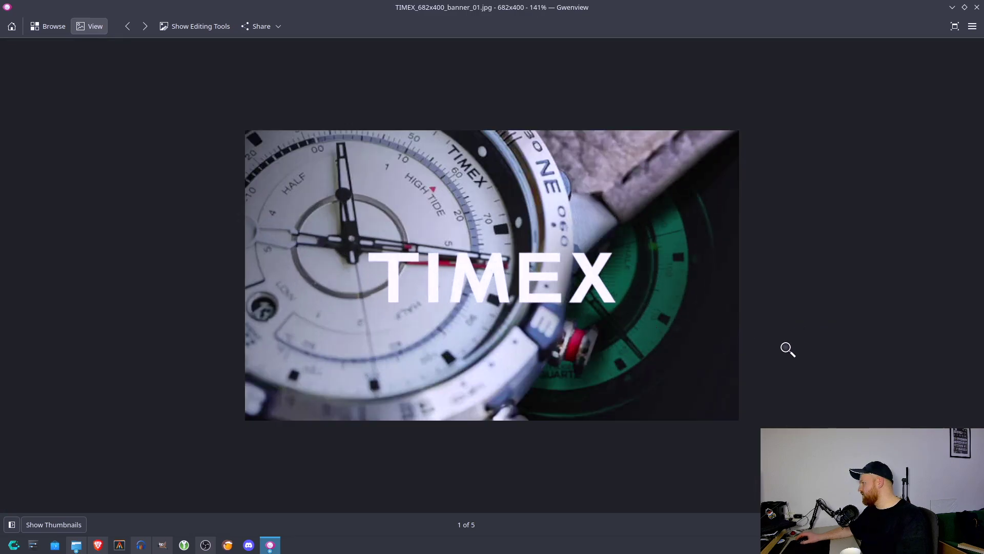
{"action": "scroll", "coordinate": [743, 349], "scroll_direction": "up", "scroll_amount": 1, "text": "ctrl"}
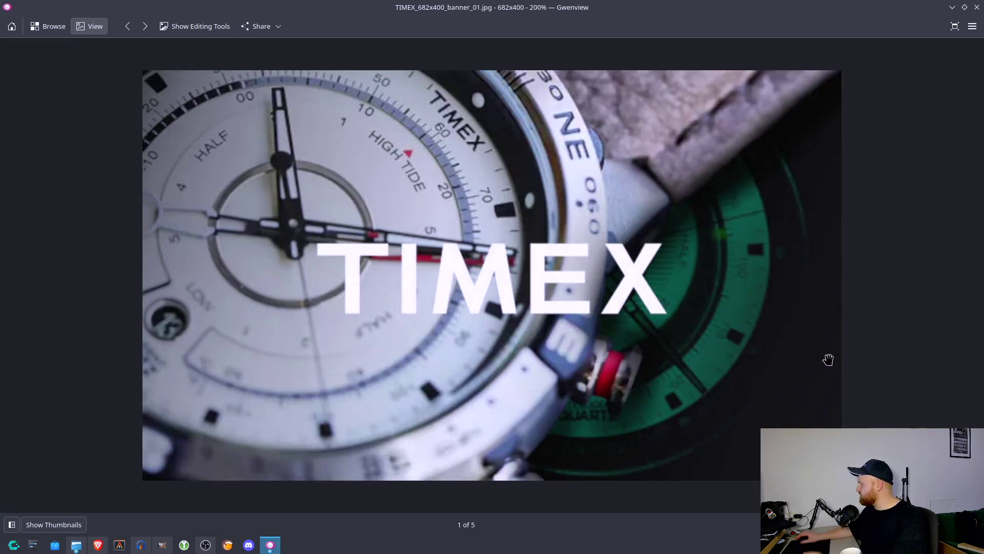
{"action": "scroll", "coordinate": [579, 310], "scroll_direction": "down", "scroll_amount": 2, "text": "ctrl"}
{"action": "scroll", "coordinate": [576, 307], "scroll_direction": "up", "scroll_amount": 1, "text": "ctrl"}
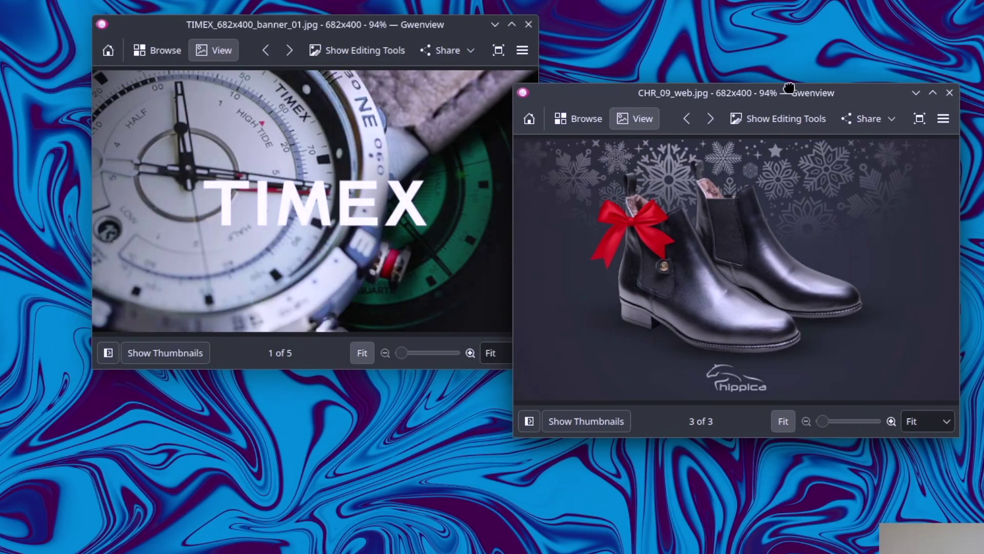
{"action": "left_click_drag", "start_coordinate": [437, 24], "coordinate": [373, 138]}
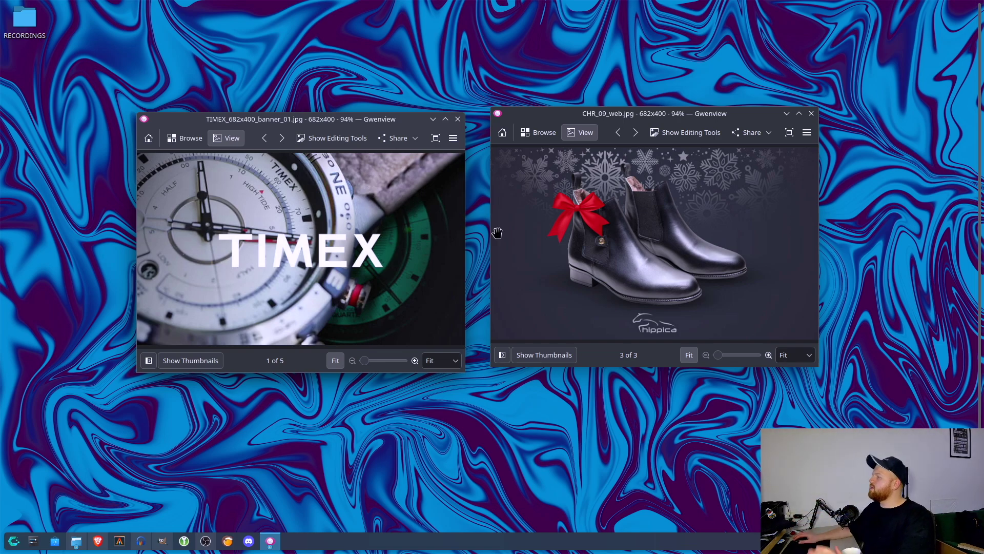
{"action": "left_click", "coordinate": [207, 542]}
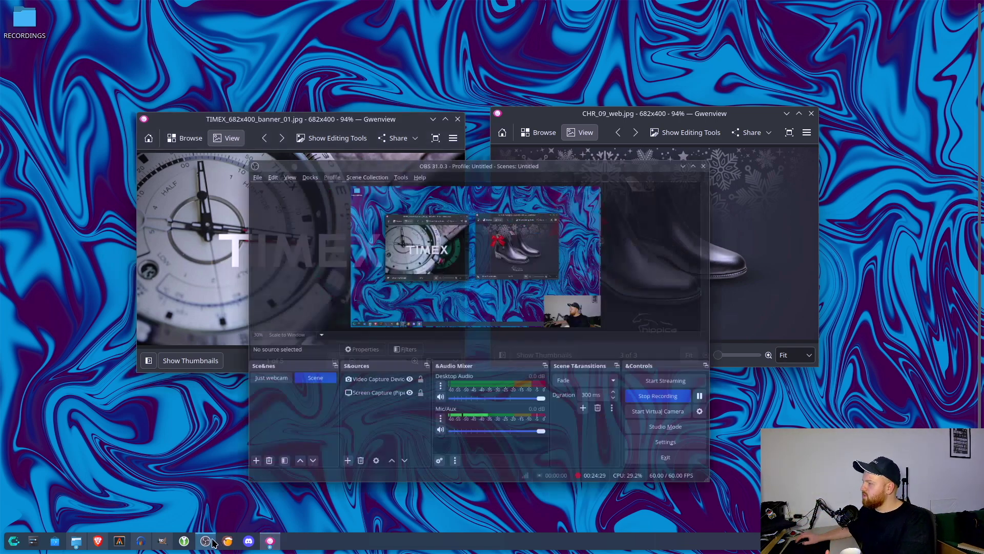
{"action": "left_click", "coordinate": [288, 342]}
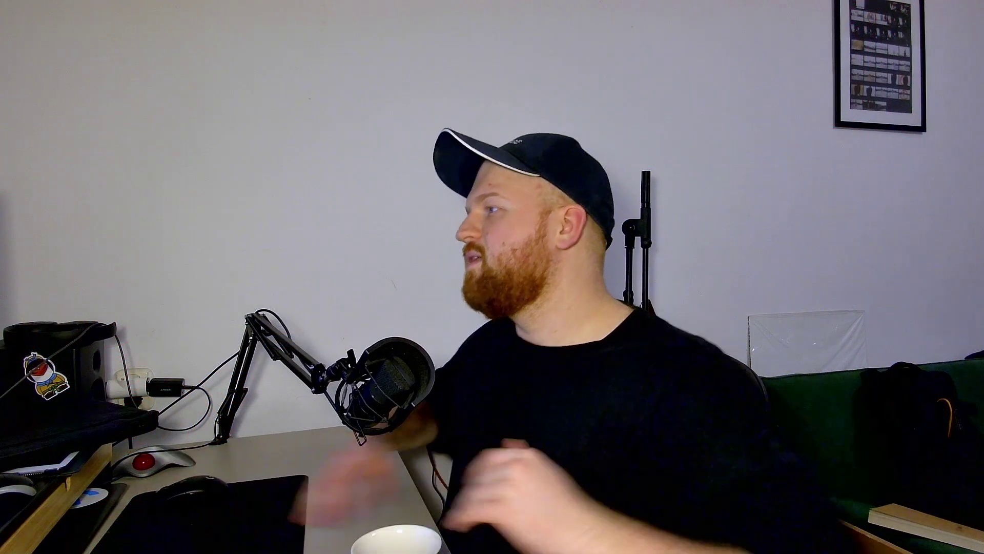